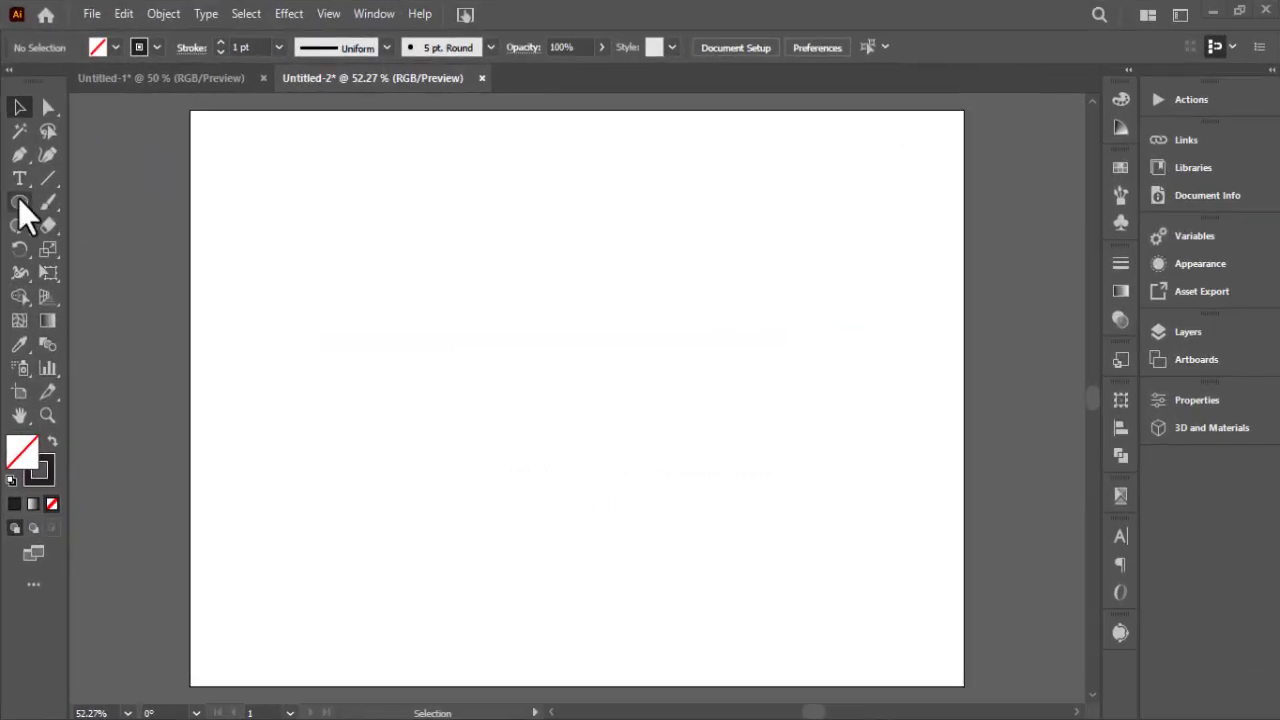
Pick the Ellipse Tool on the blank Untitled-2 artboard.
left_click(19, 201)
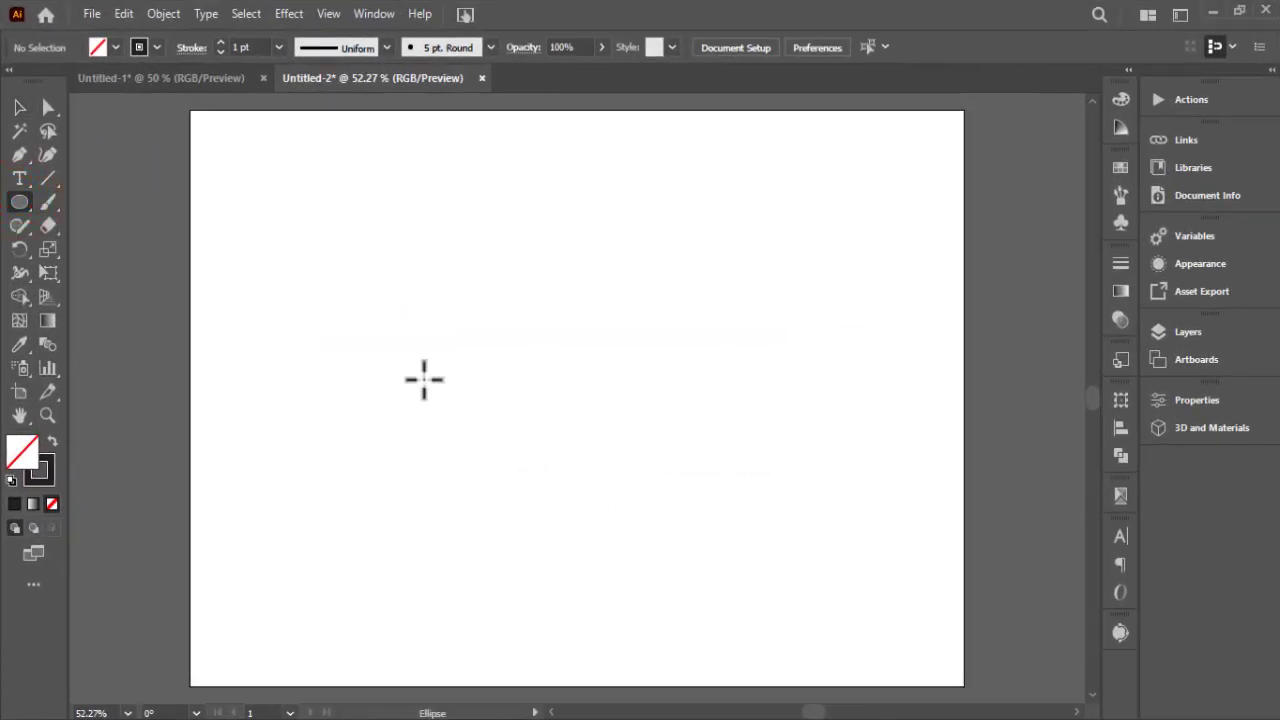
Draw a circle and Alt-drag a copy to the right so they overlap.
left_click_drag(420, 325, 514, 391)
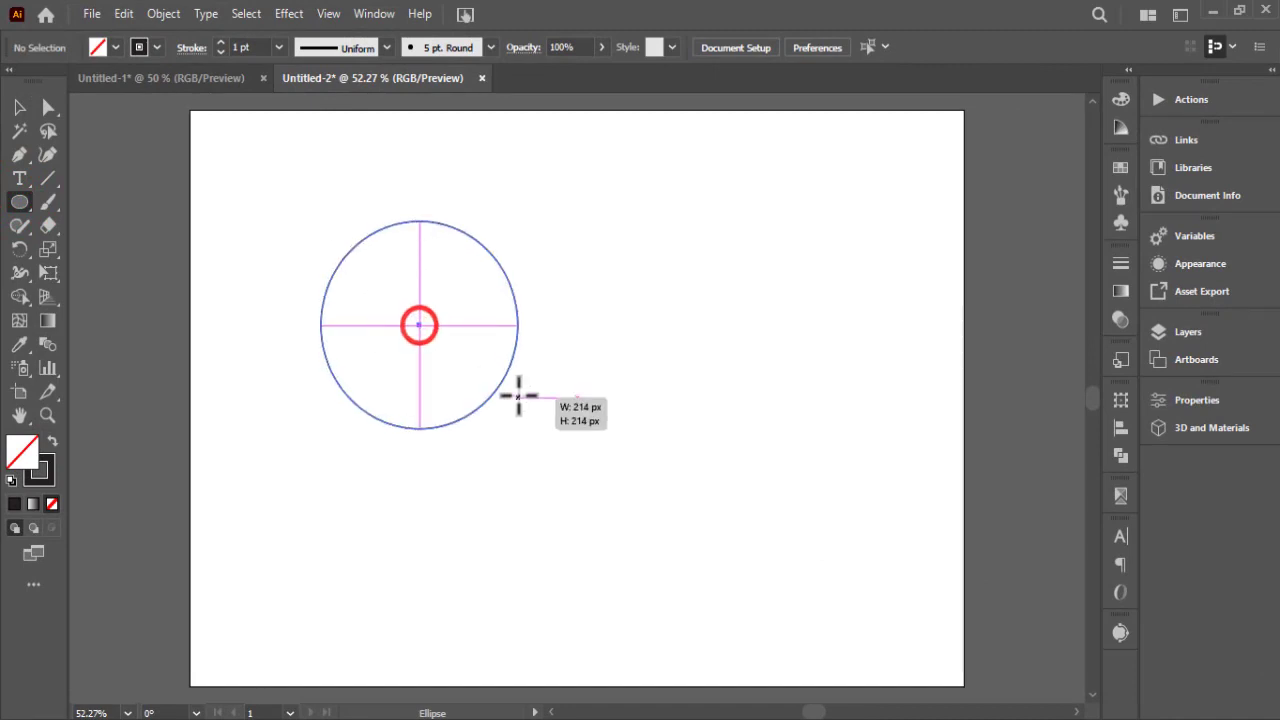
left_click(20, 106)
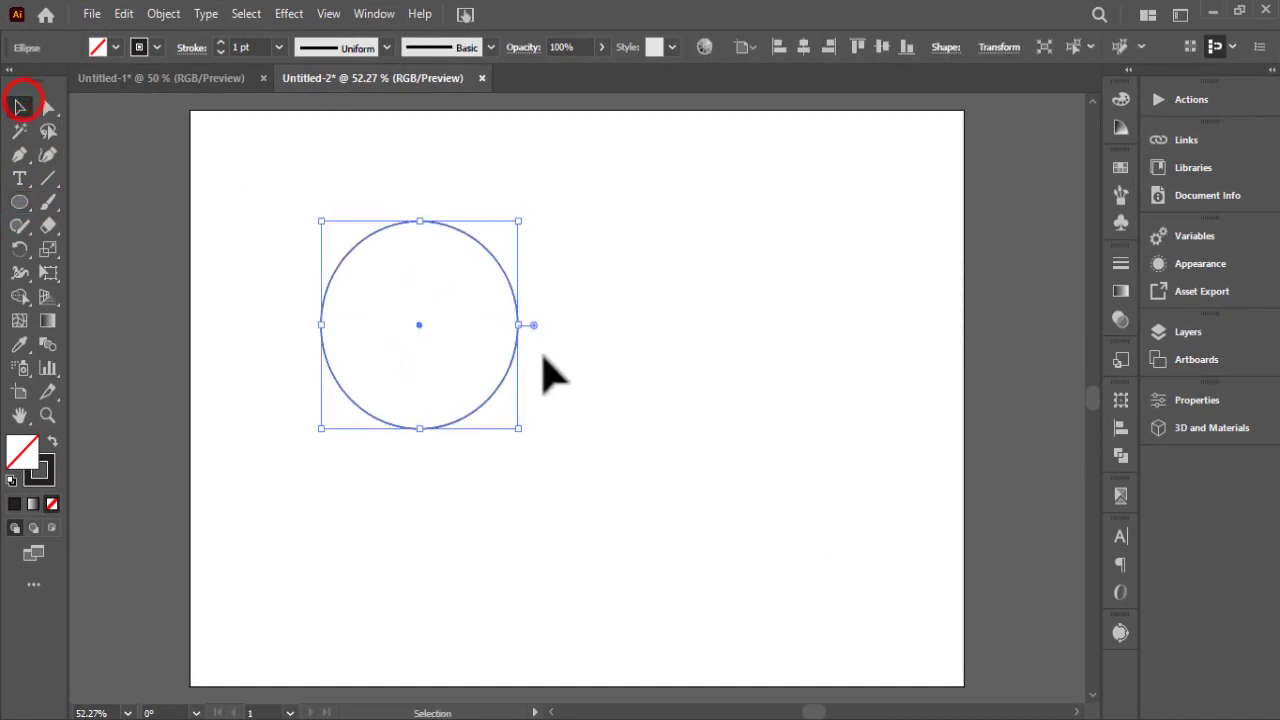
left_click_drag(421, 327, 517, 342)
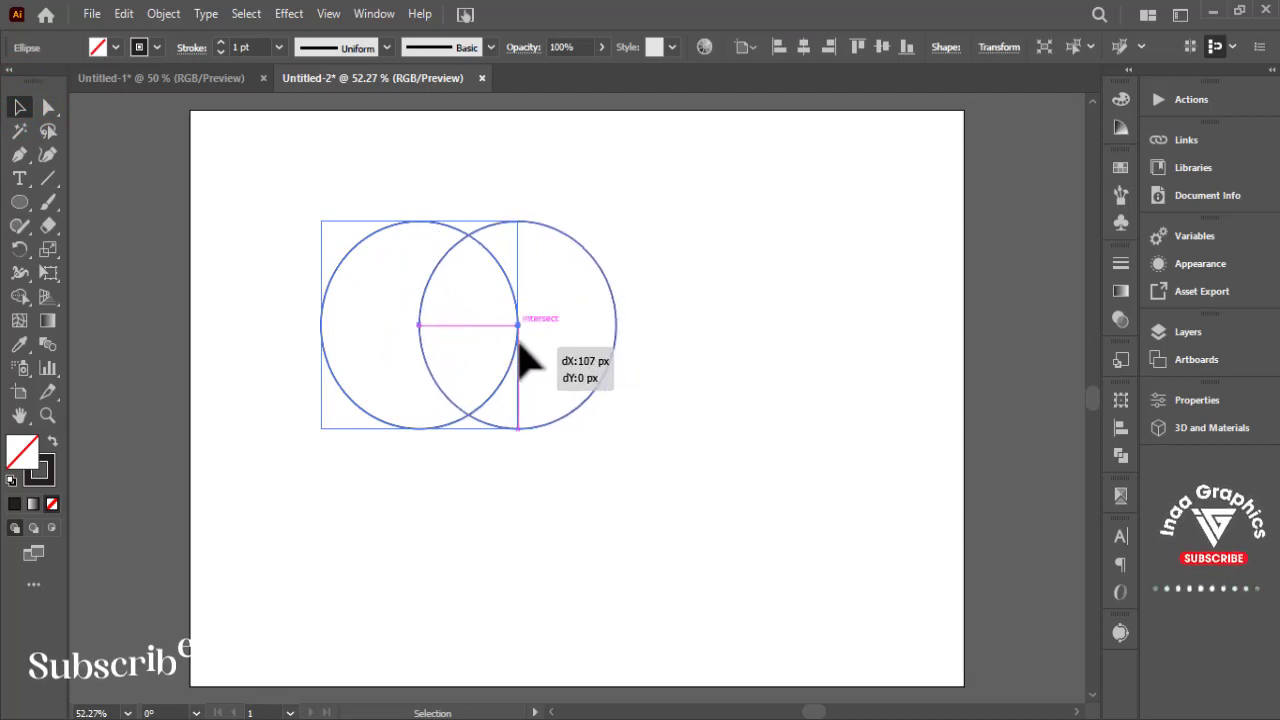
left_click(734, 294)
Enlarge both circles together and group them with Ctrl+G.
mouse_move(237, 280)
left_mouse_down()
mouse_move(614, 386)
mouse_move(527, 385)
mouse_move(605, 398)
left_mouse_up()
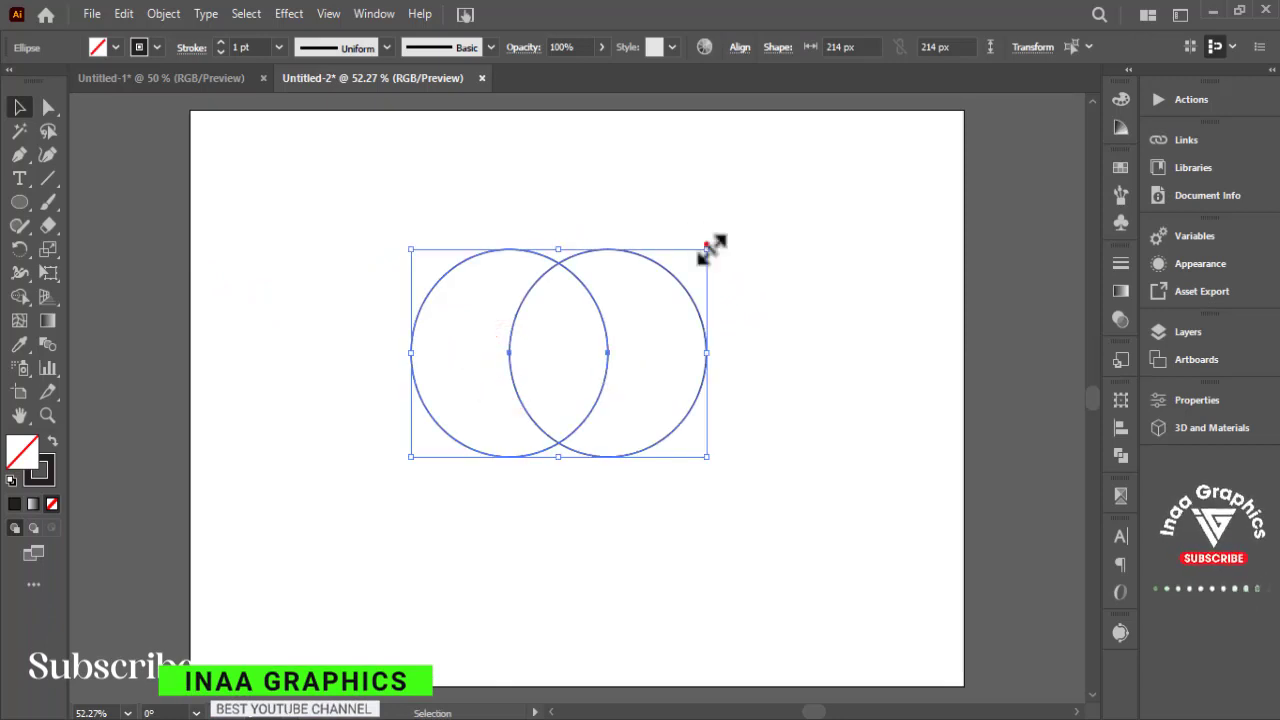
left_click_drag(708, 248, 812, 176)
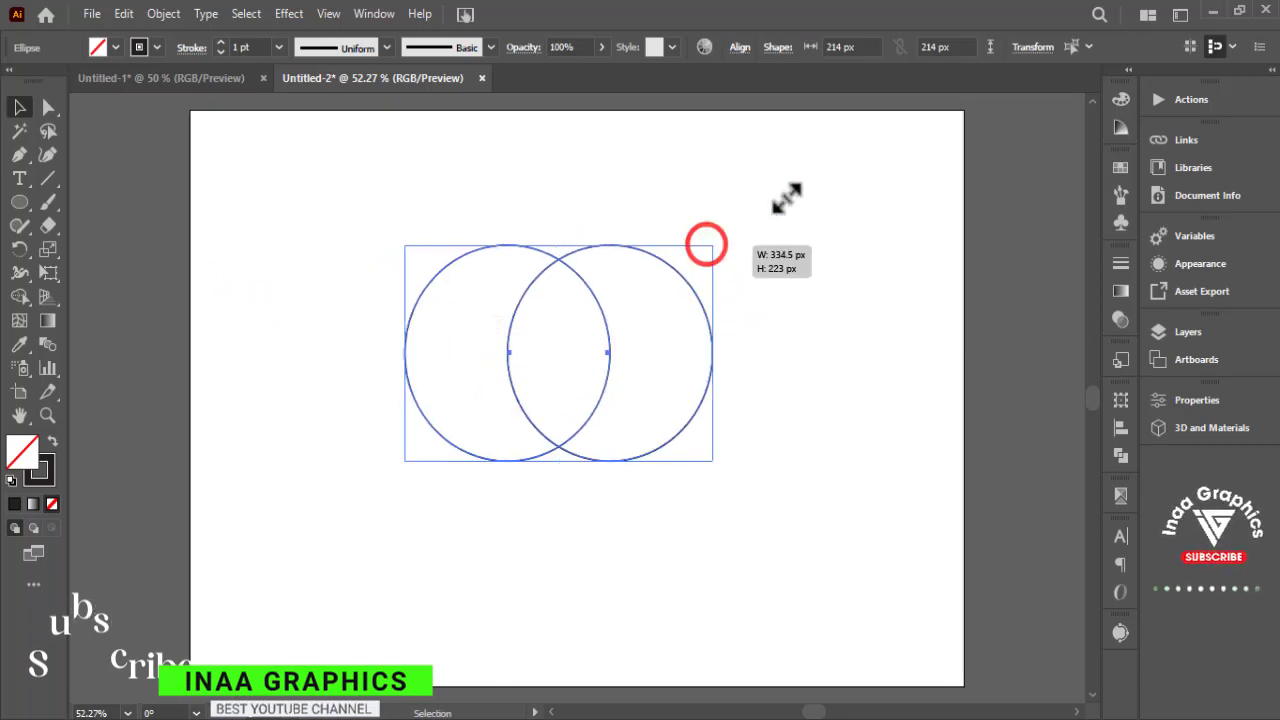
left_click(903, 182)
key("ctrl+z")
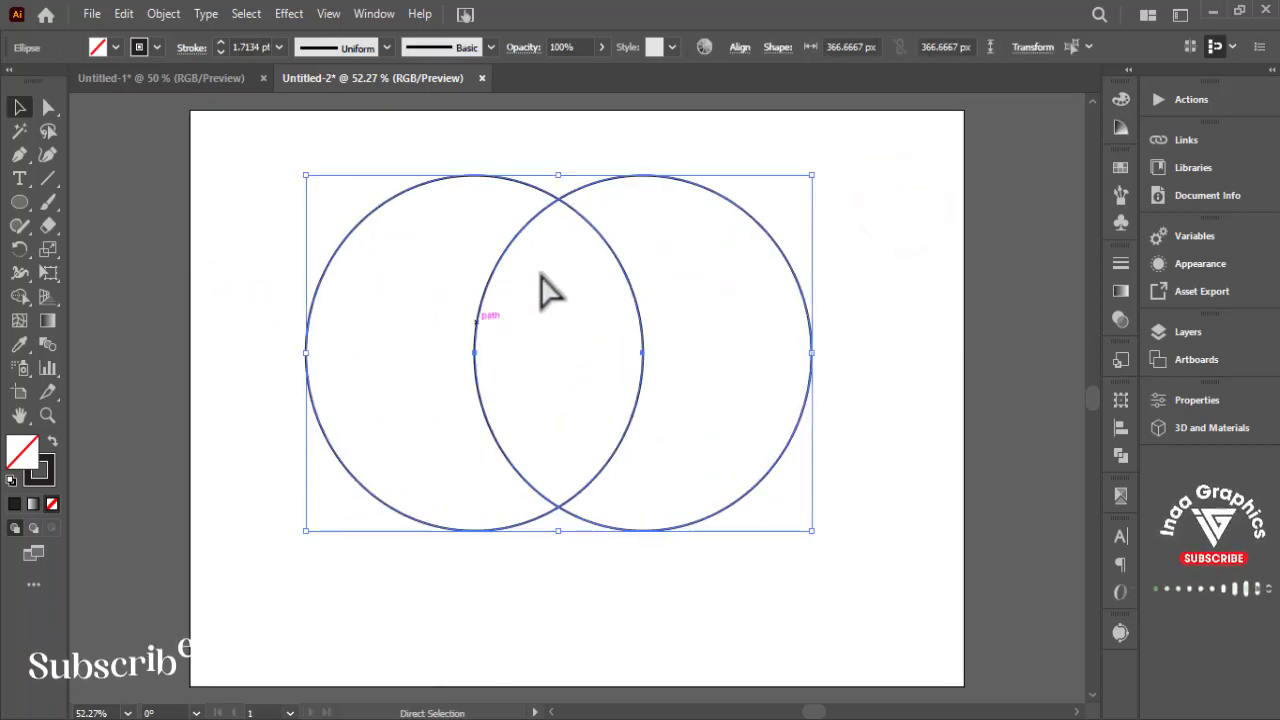
key("ctrl+g")
Draw a vertical line through both circle intersections and centre everything horizontally.
left_click(47, 178)
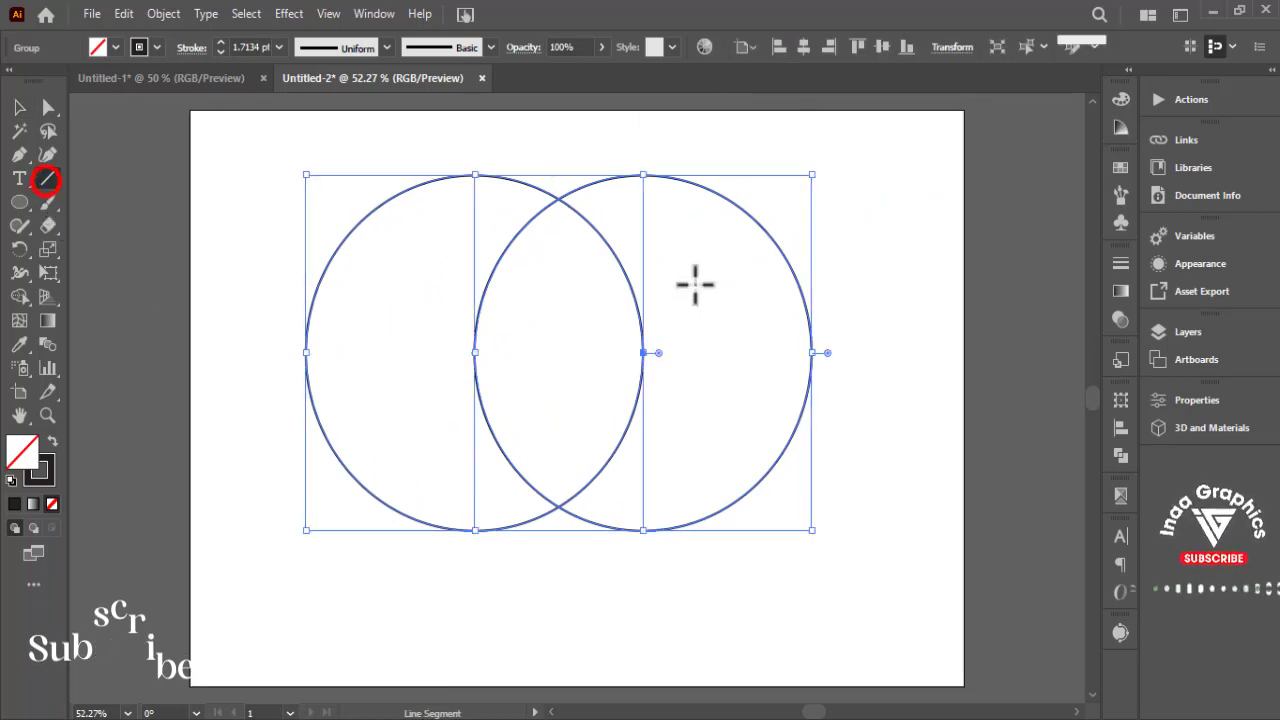
left_click_drag(555, 160, 555, 647)
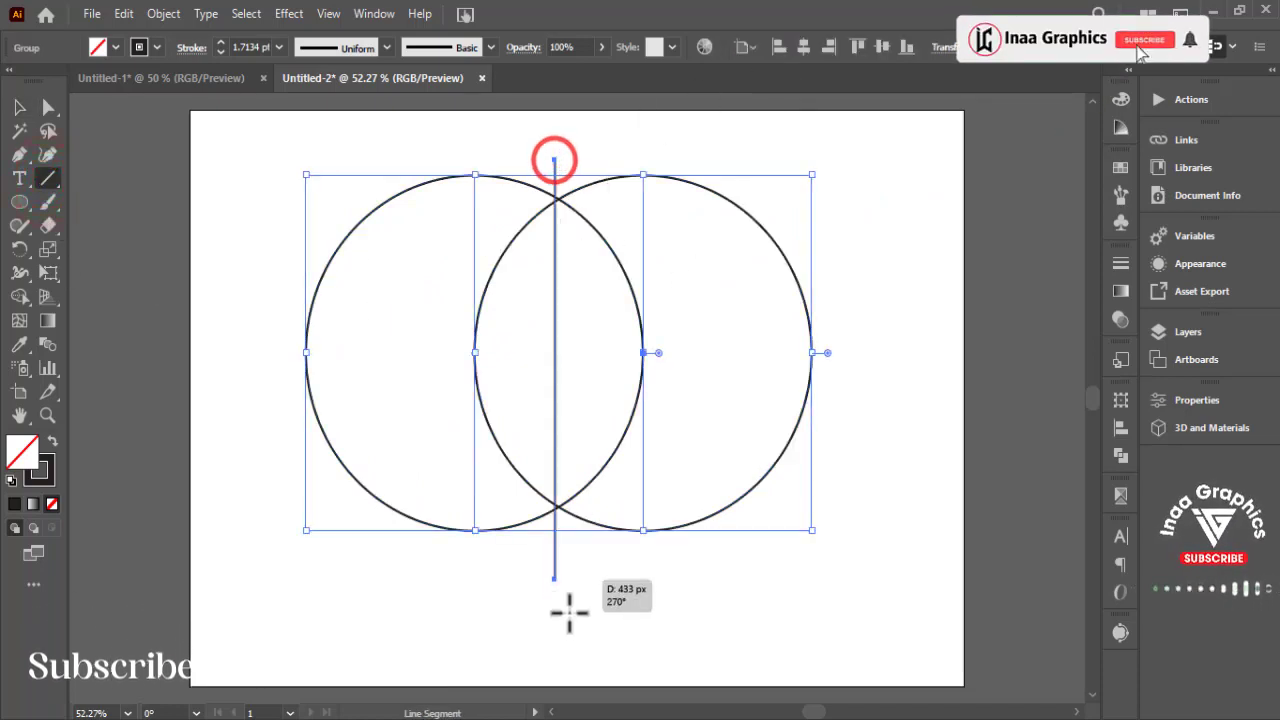
left_click(20, 107)
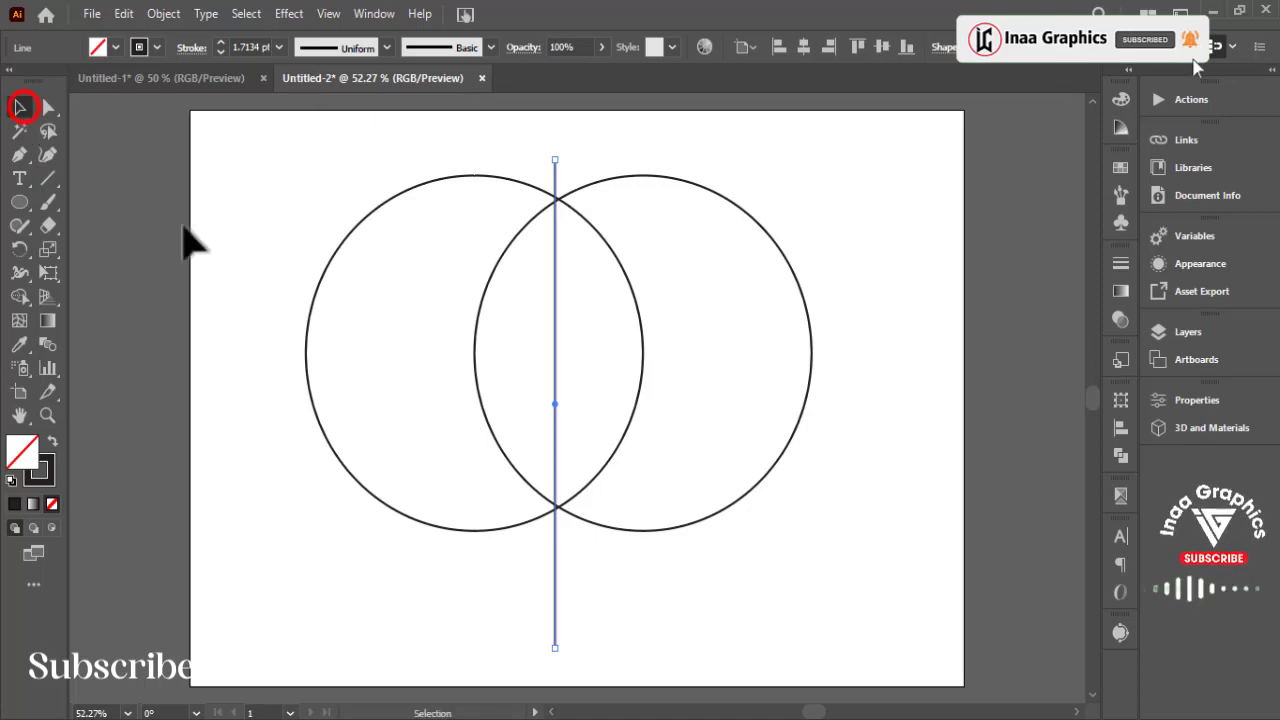
left_click(183, 225)
left_click_drag(277, 266, 855, 334)
left_click(803, 47)
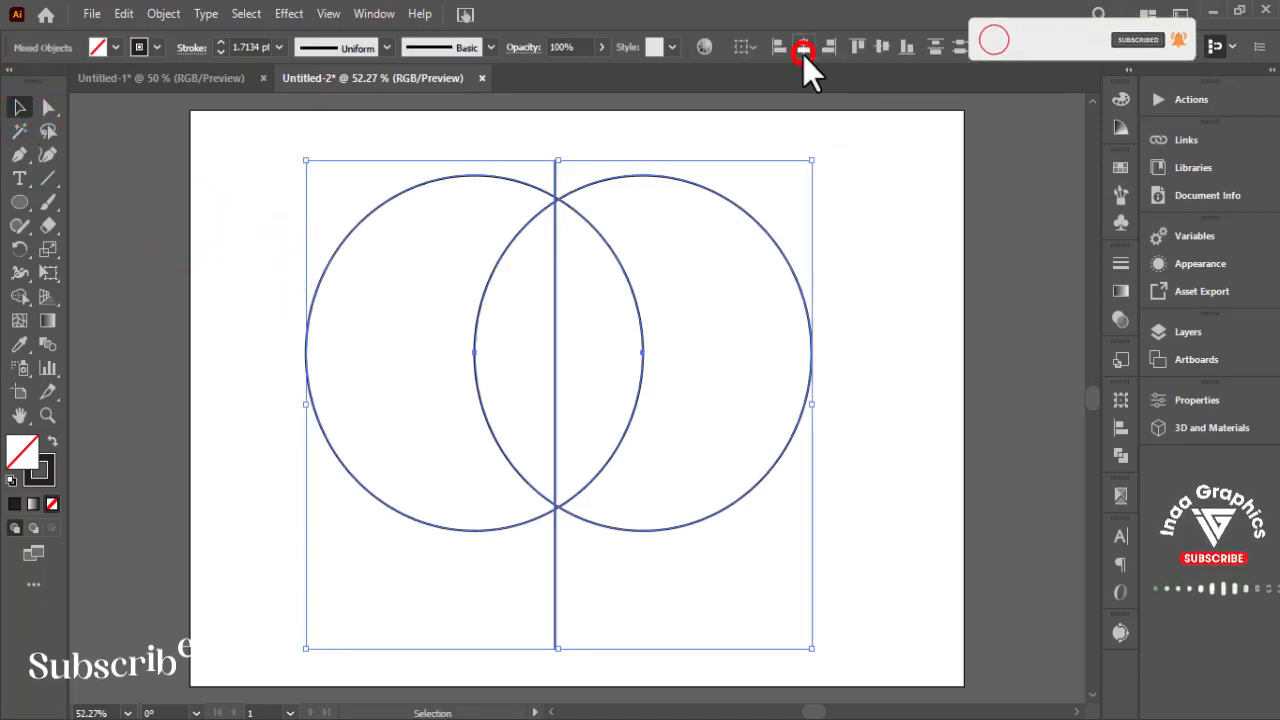
left_click(933, 333)
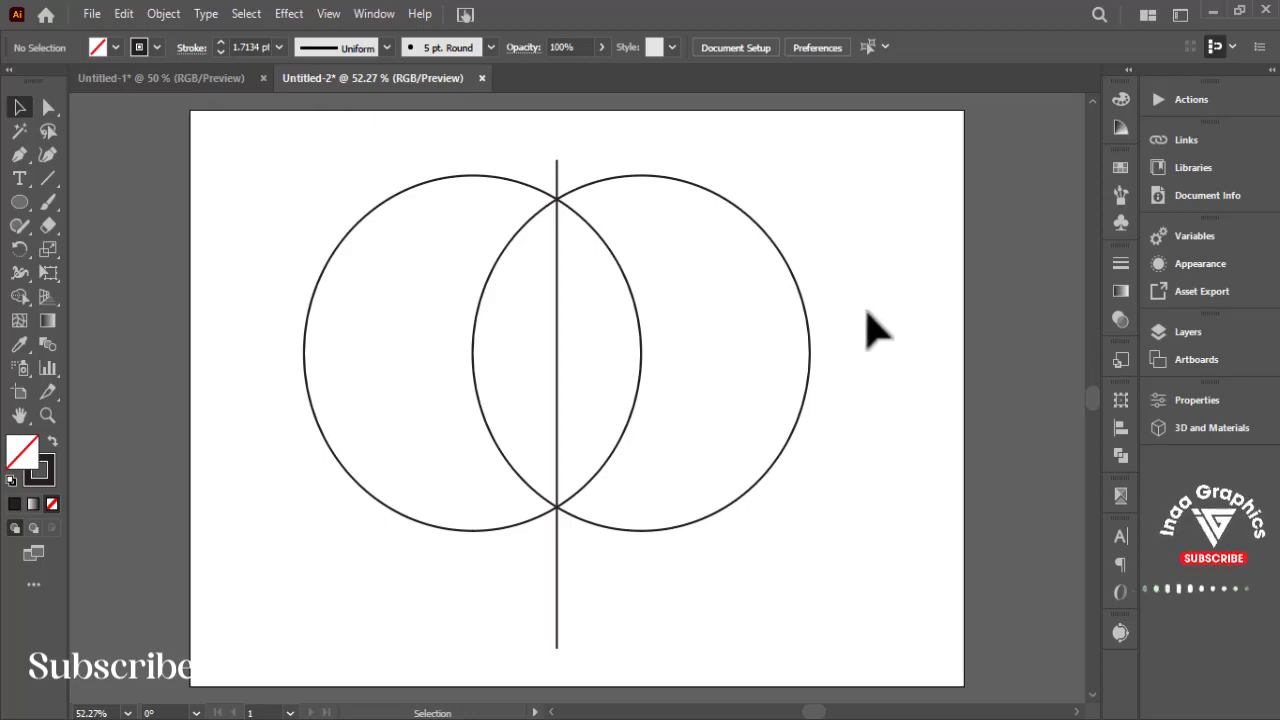
Shrink the circles and line slightly and move them up the page.
left_click_drag(904, 256, 300, 470)
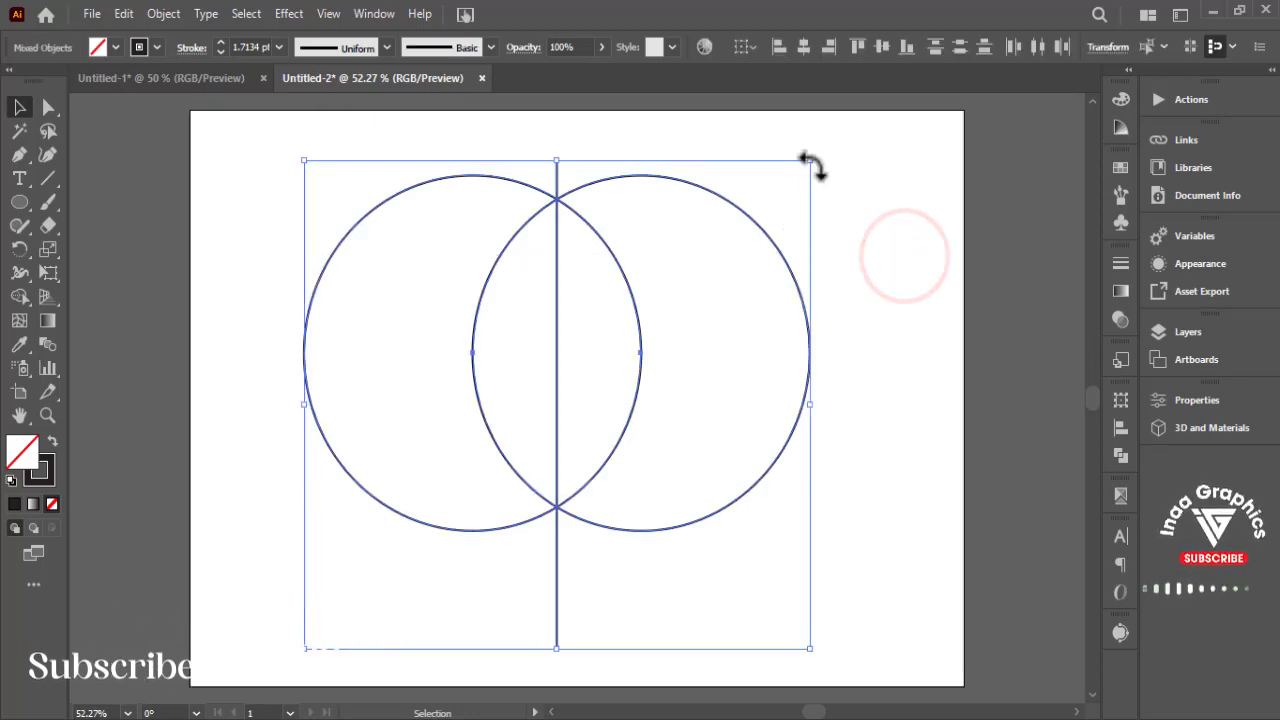
left_click_drag(810, 163, 768, 200)
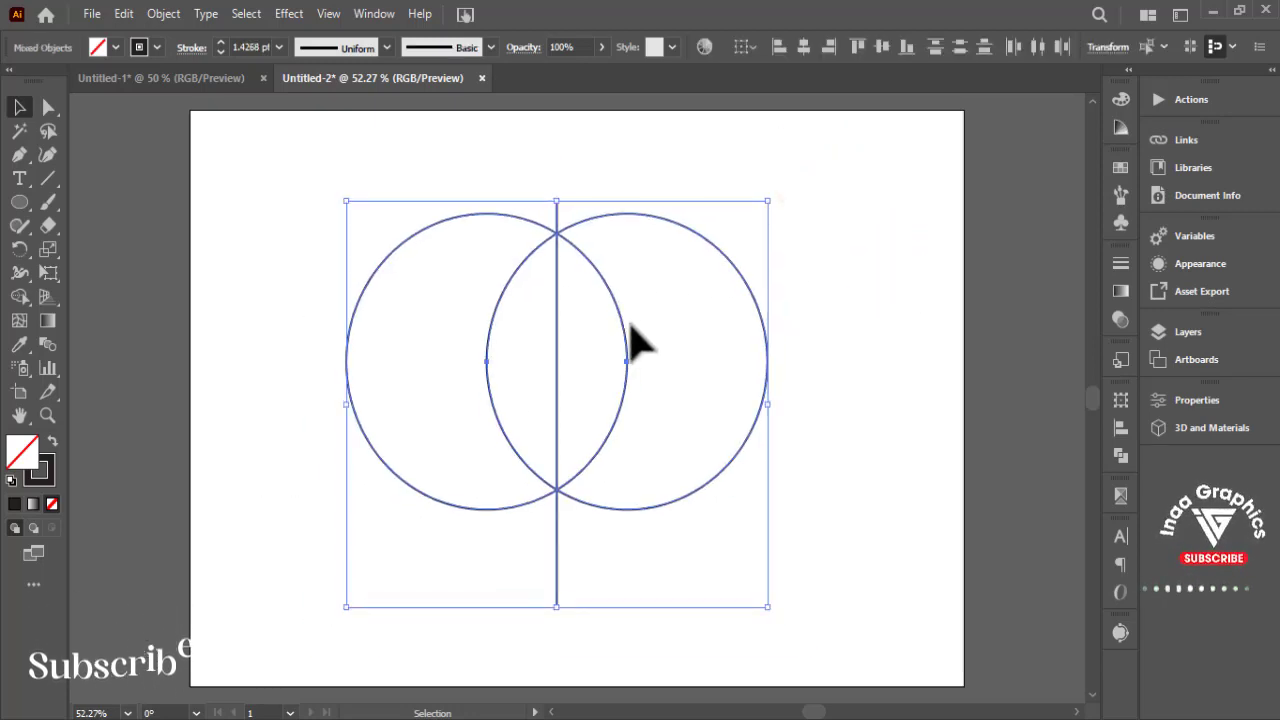
left_click_drag(625, 335, 627, 280)
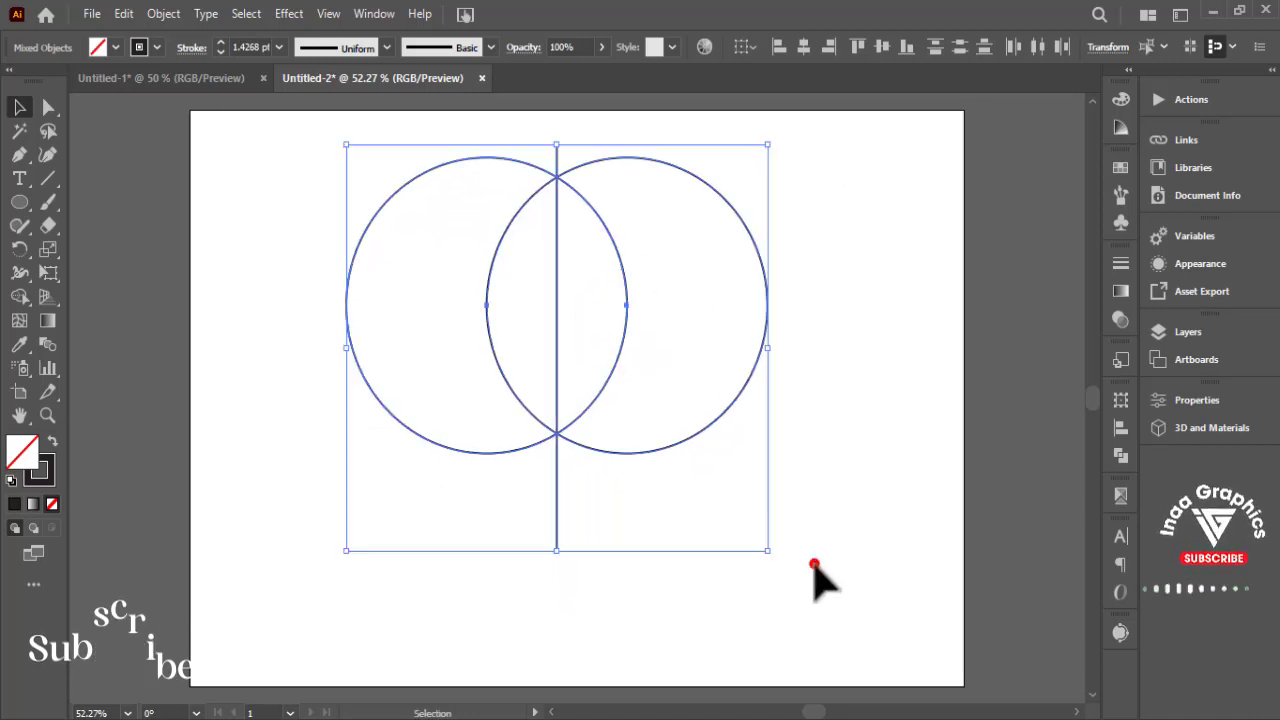
left_click(814, 563)
Drag the vertical line's bottom anchor down so it extends below the circles.
left_click(557, 545)
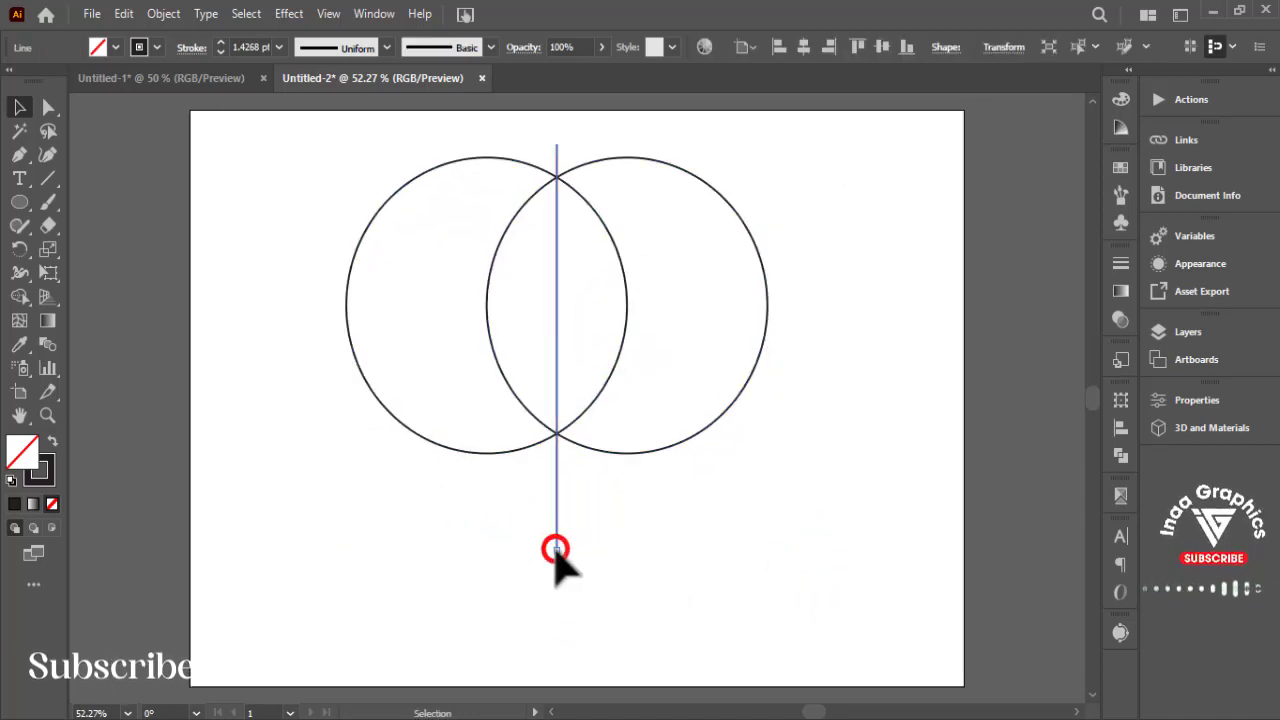
left_click_drag(556, 548, 557, 655)
left_click(816, 470)
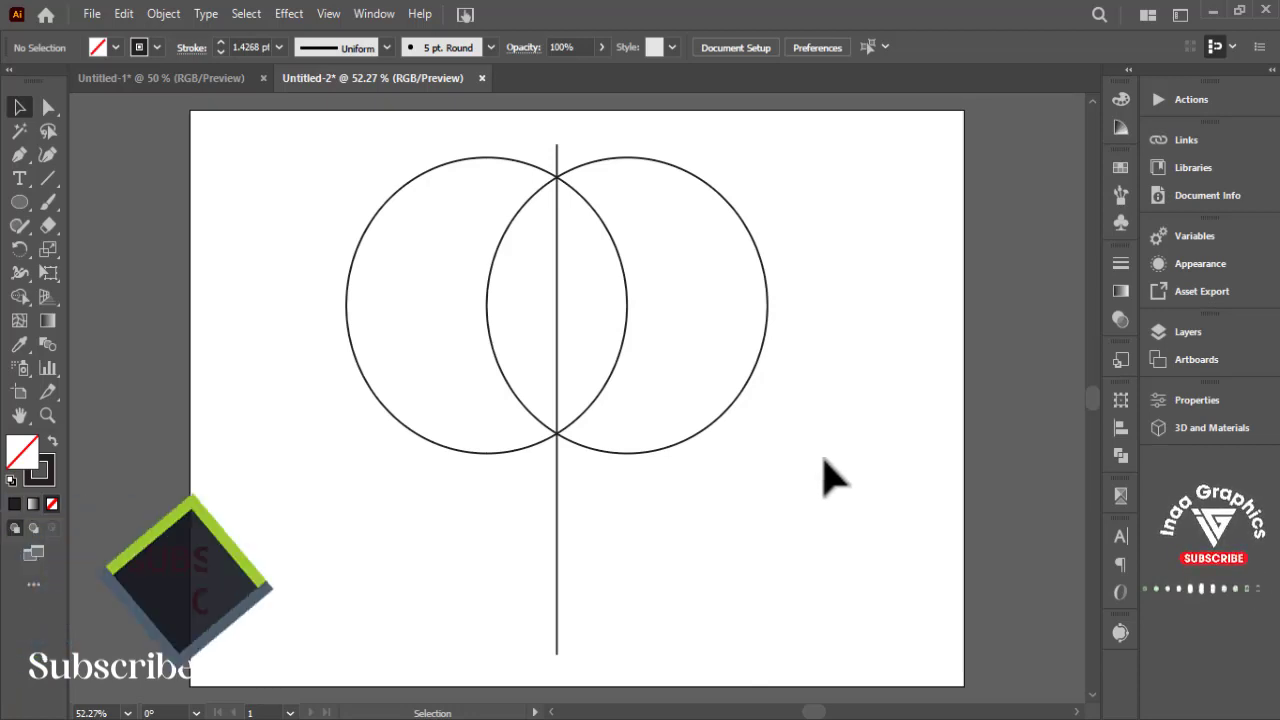
left_click(866, 405)
left_click_drag(240, 365, 871, 551)
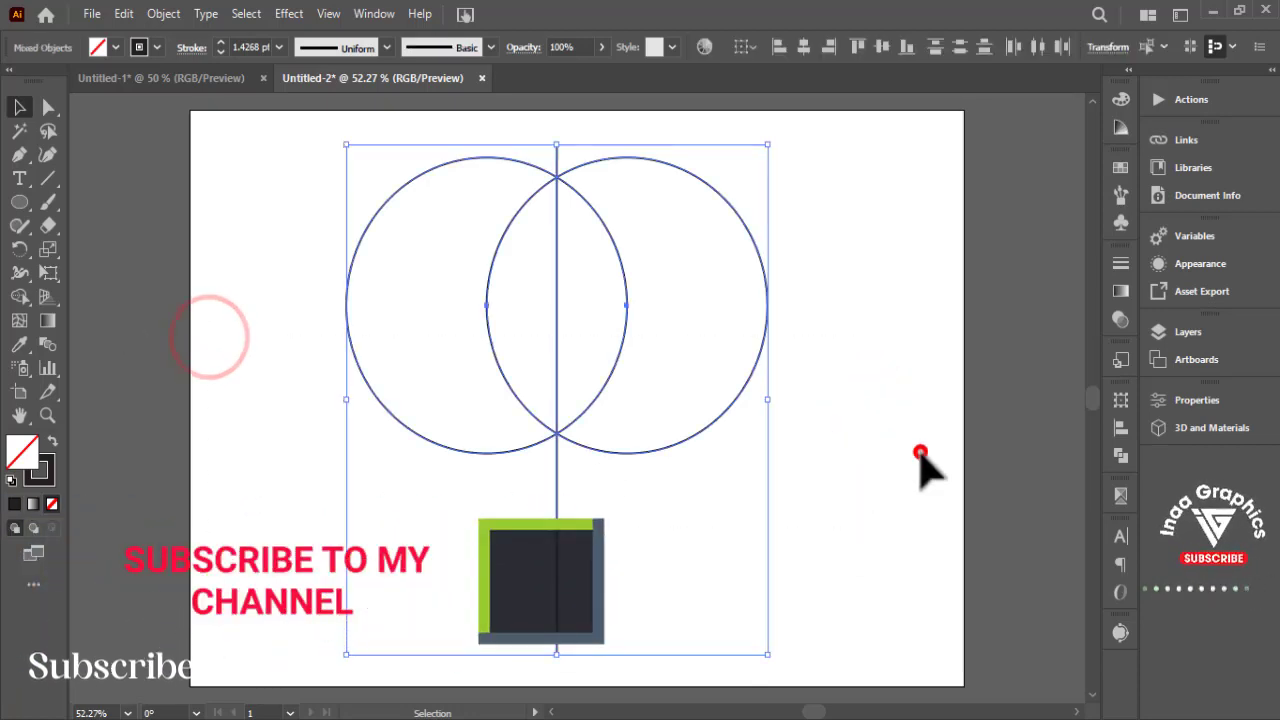
left_click(920, 452)
left_click(17, 157)
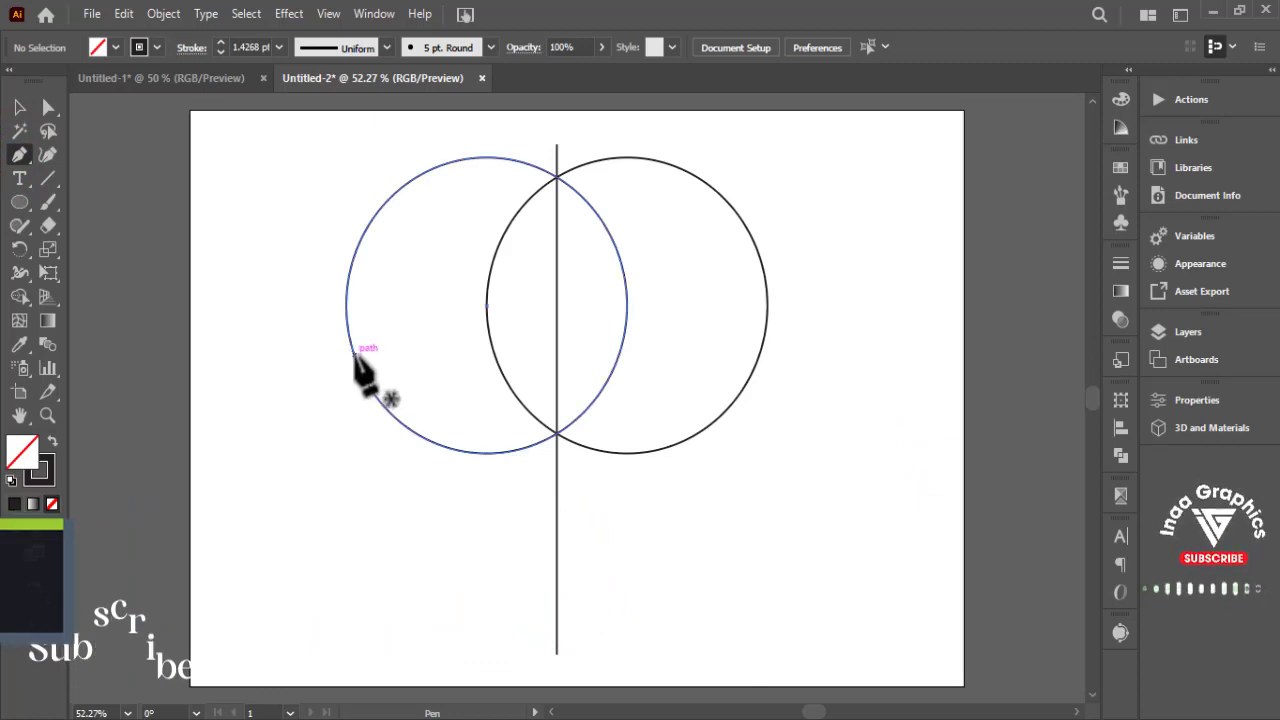
Draw a Pen path from the left circle's edge to the line's lower end, bent into a curve.
left_click(354, 357)
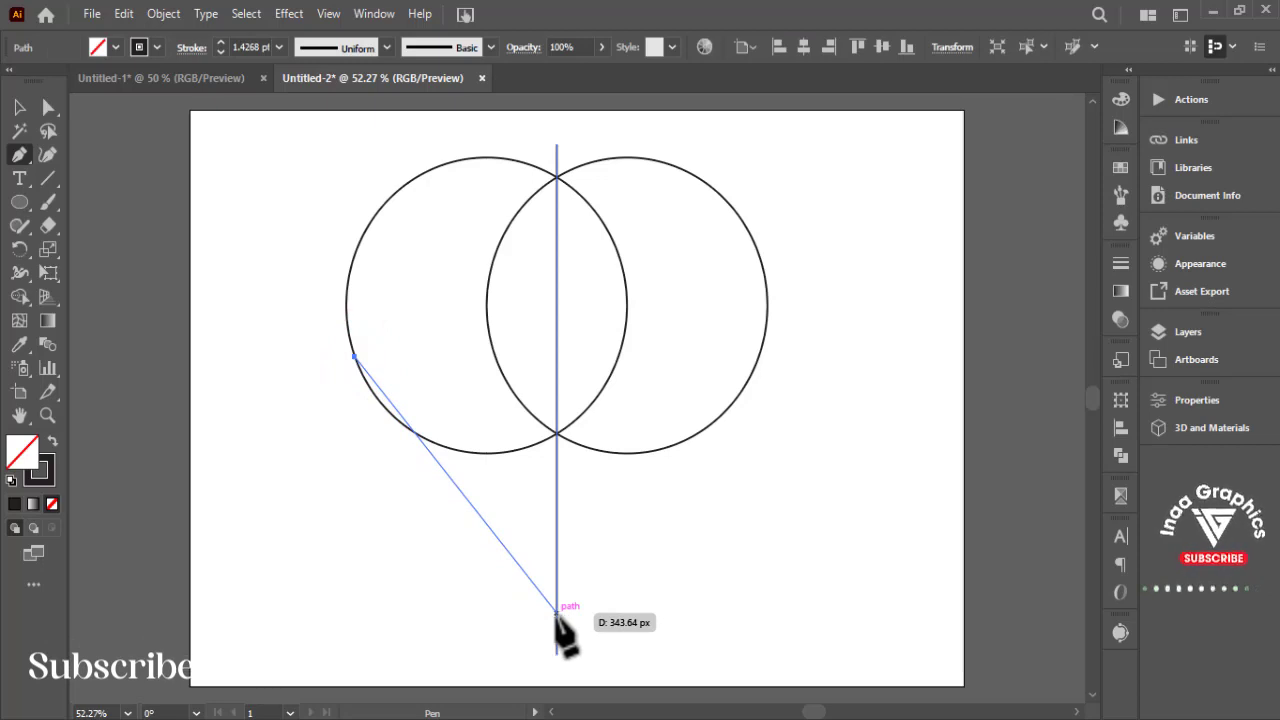
left_click(556, 628)
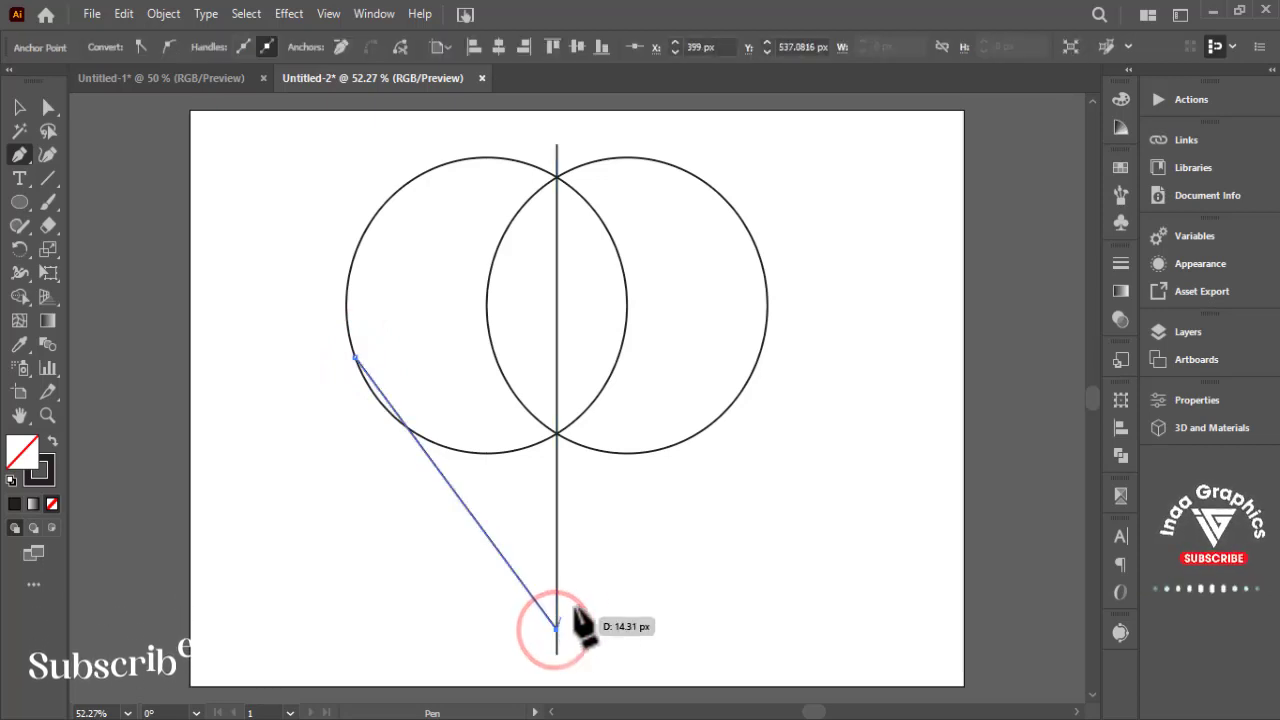
left_click(19, 107)
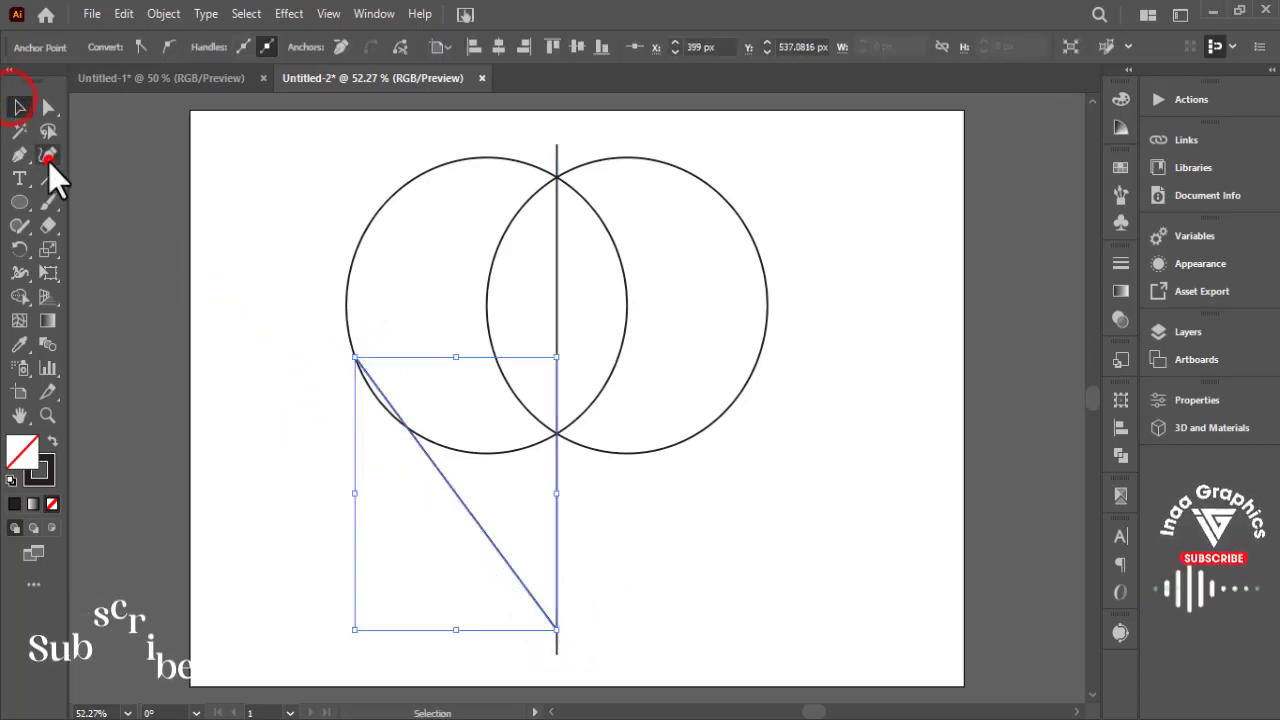
left_click(47, 155)
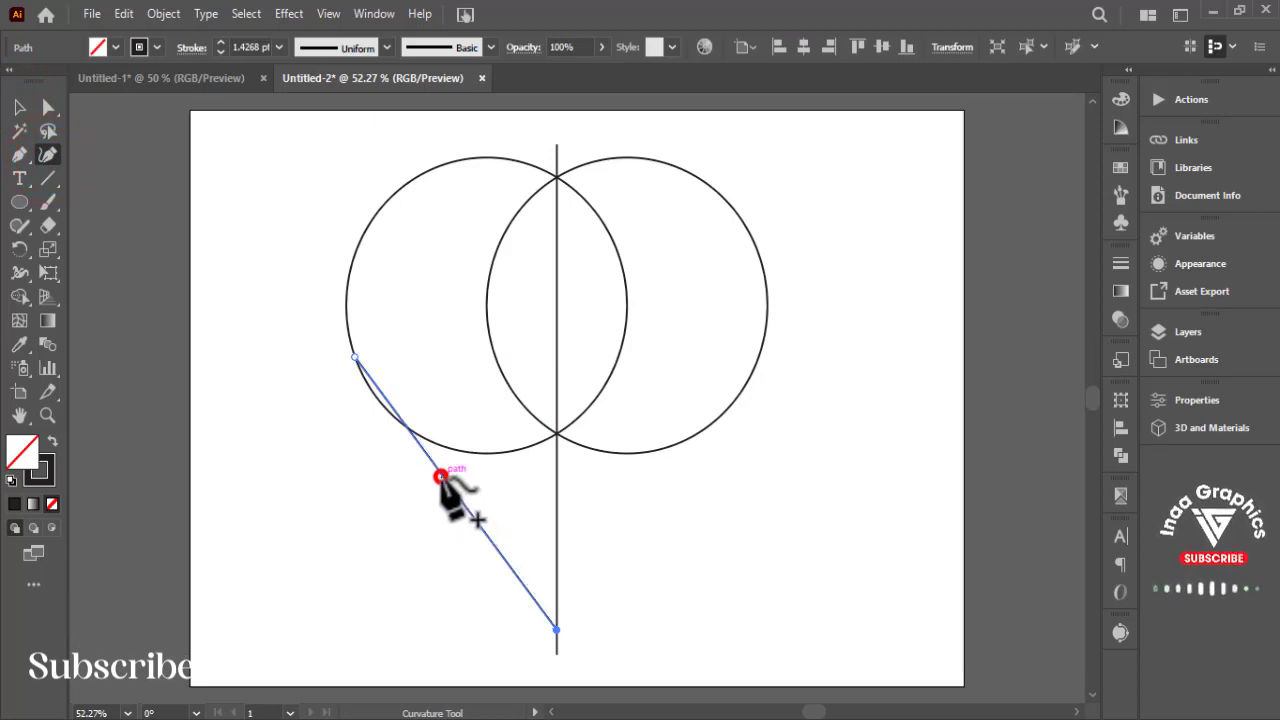
left_click_drag(440, 477, 416, 487)
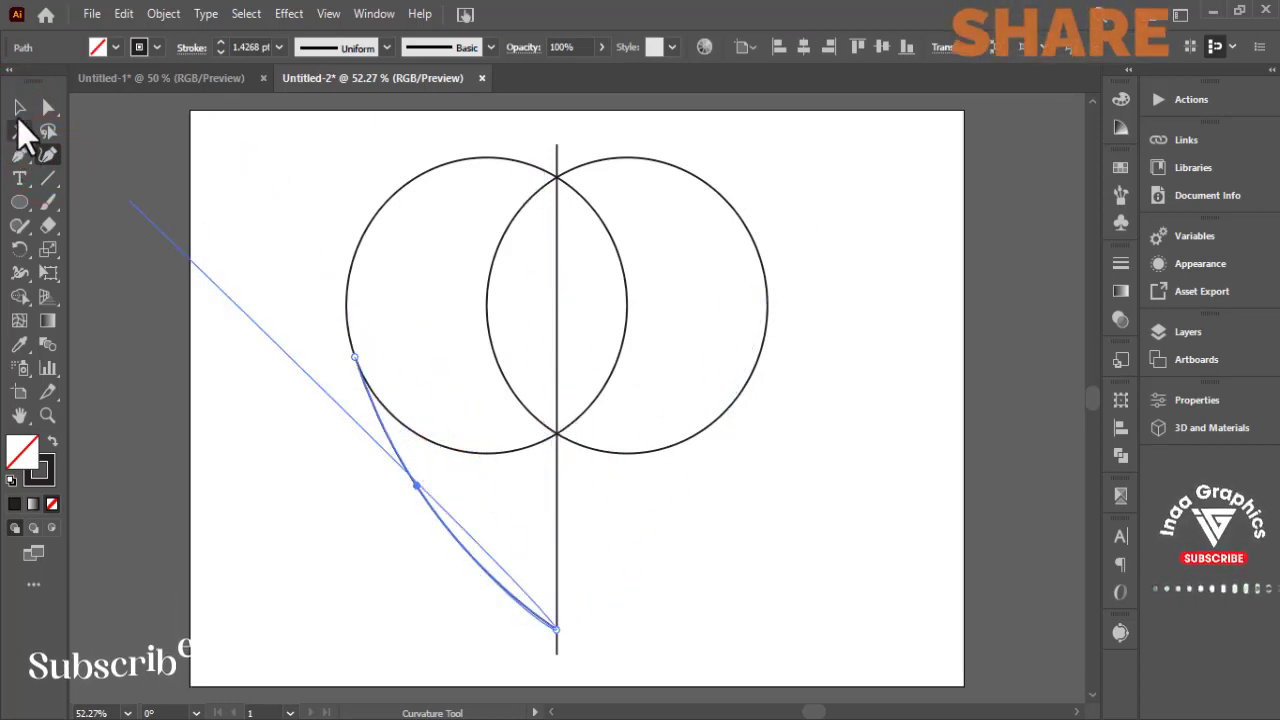
left_click(19, 107)
left_click(330, 509)
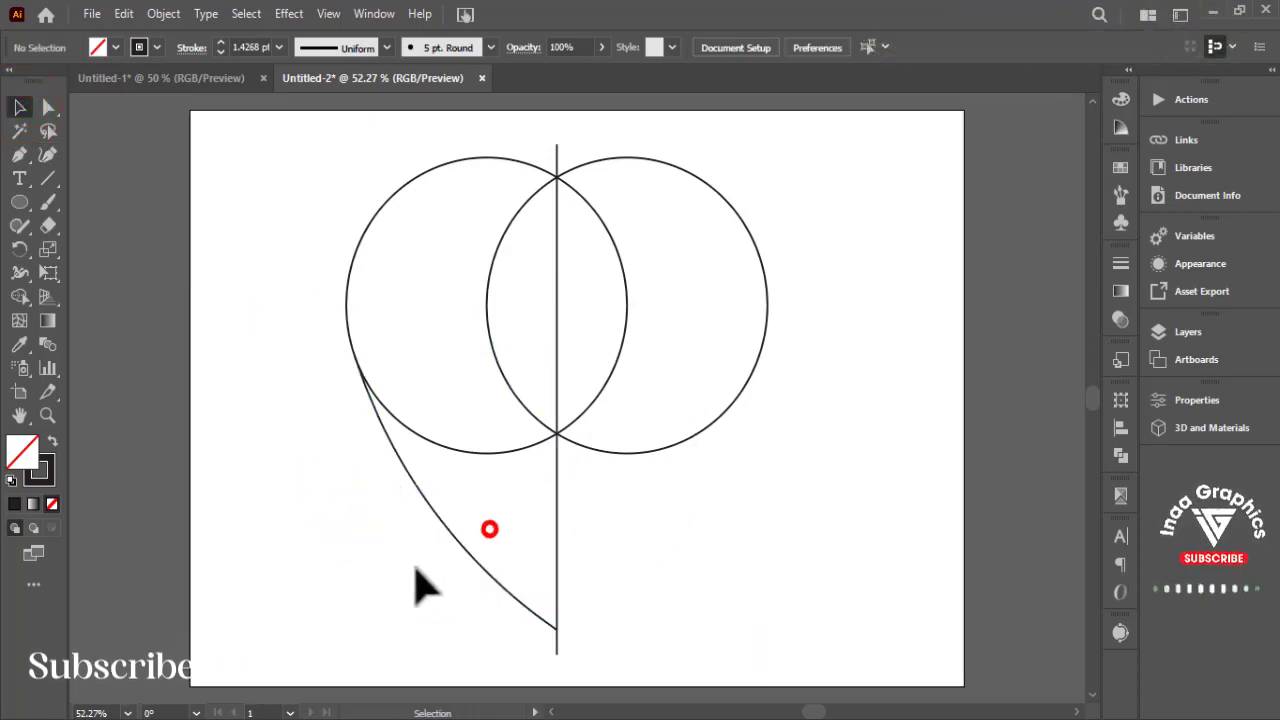
left_click(448, 532)
Place a vertically reflected copy of the curve on the right and delete the leftover crossing curve.
right_click(446, 535)
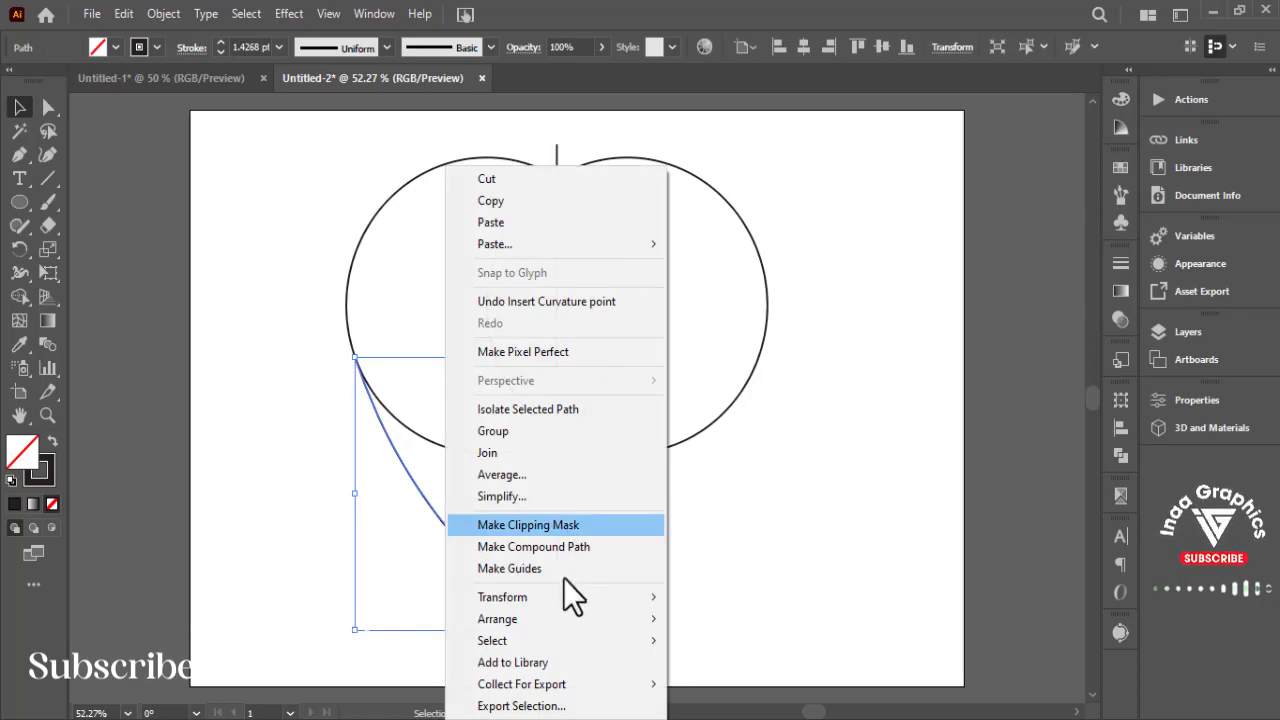
mouse_move(502, 597)
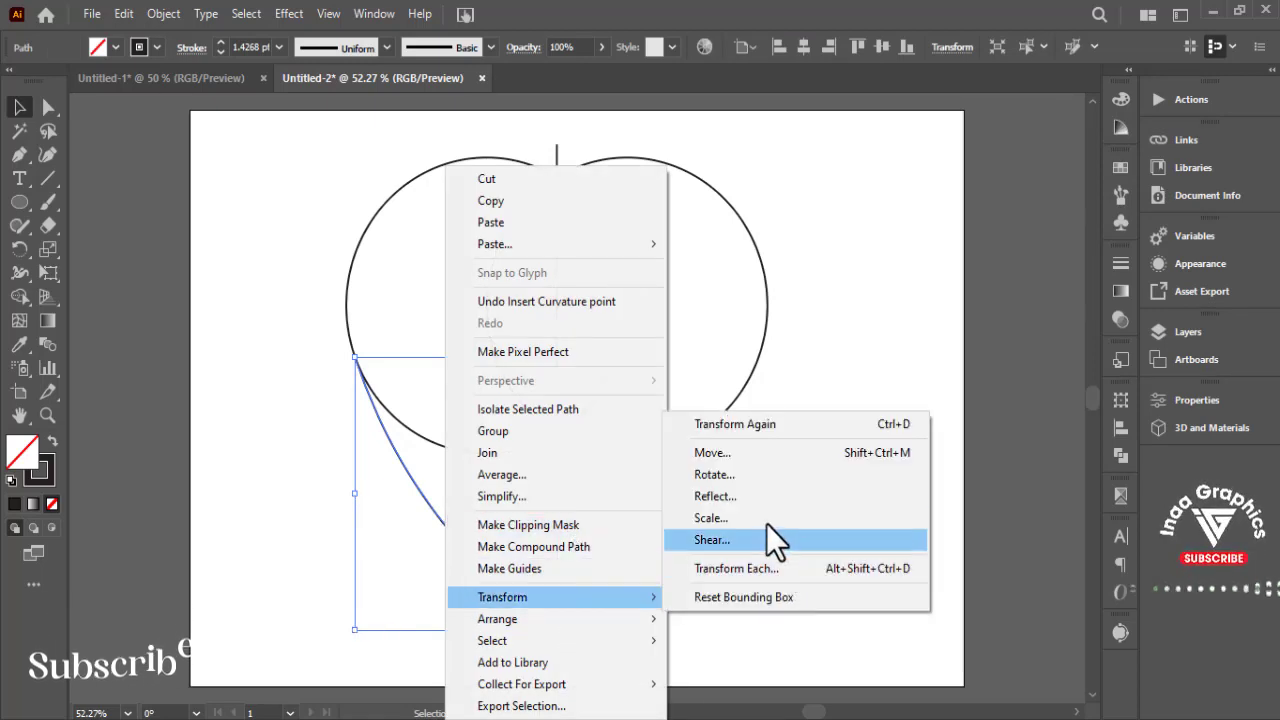
left_click(728, 497)
left_click(914, 498)
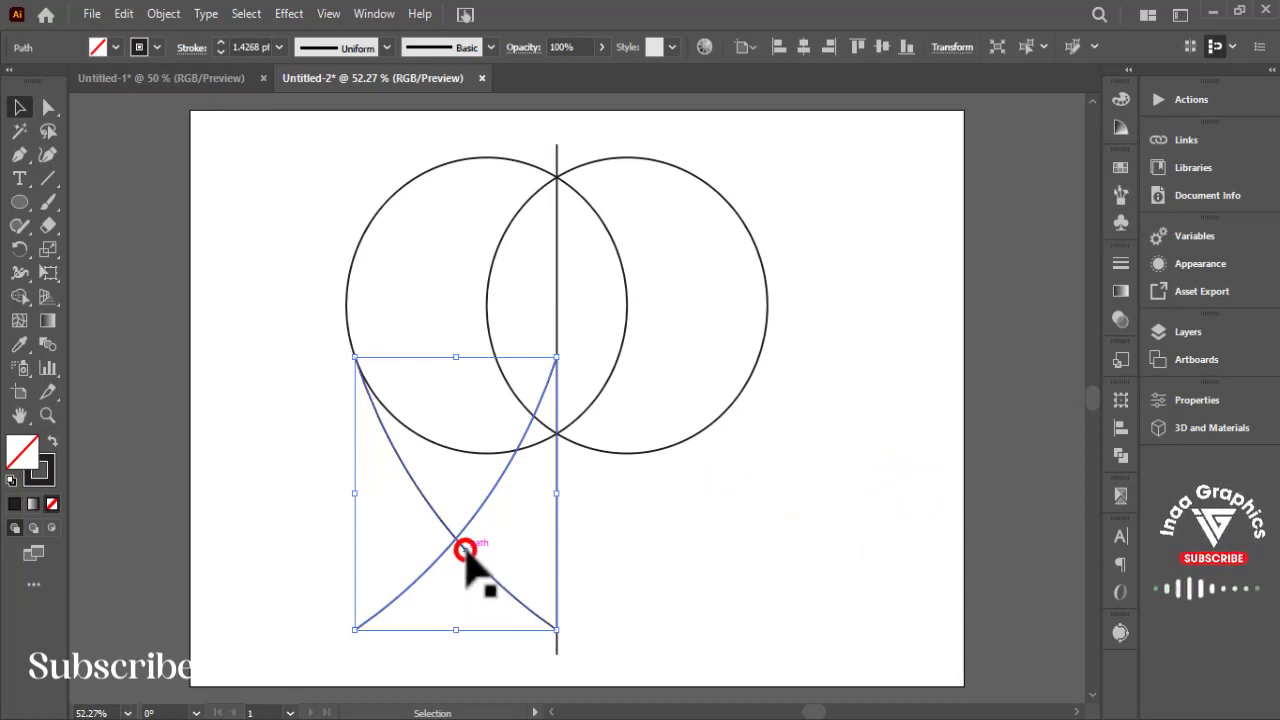
left_click_drag(466, 550, 677, 560)
key("ctrl+z")
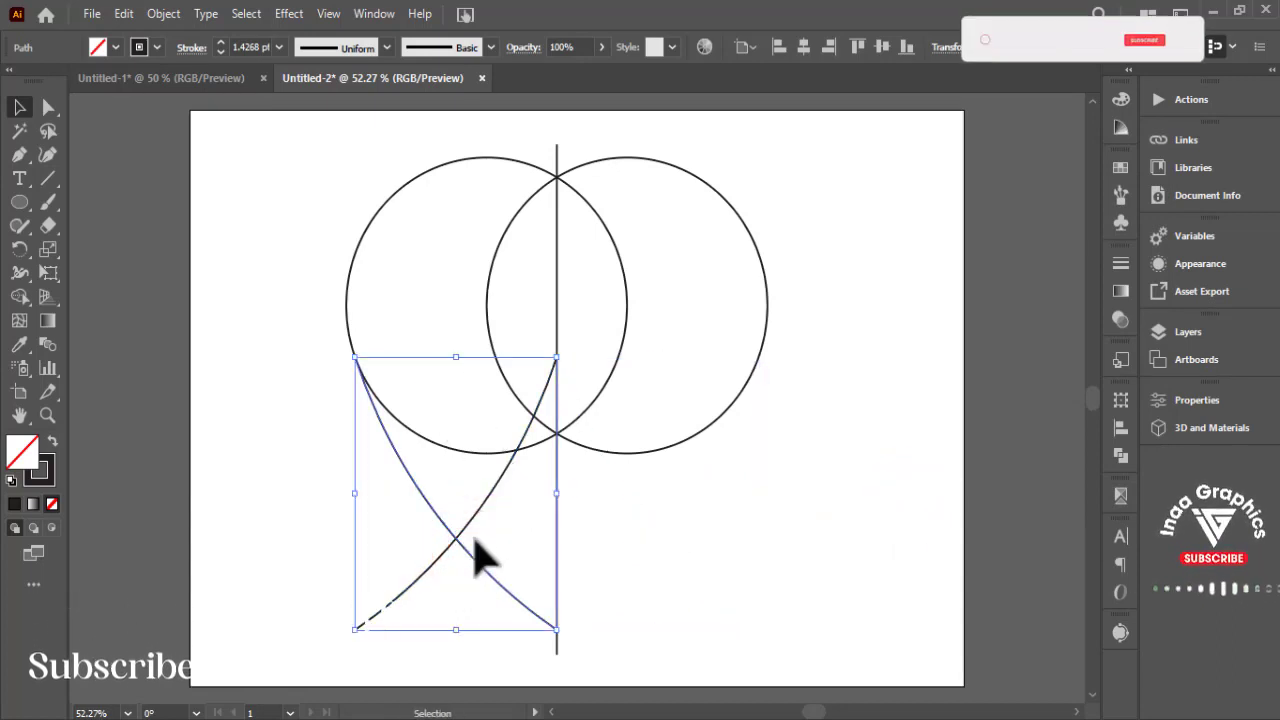
left_click_drag(483, 510, 690, 528)
left_click(872, 505)
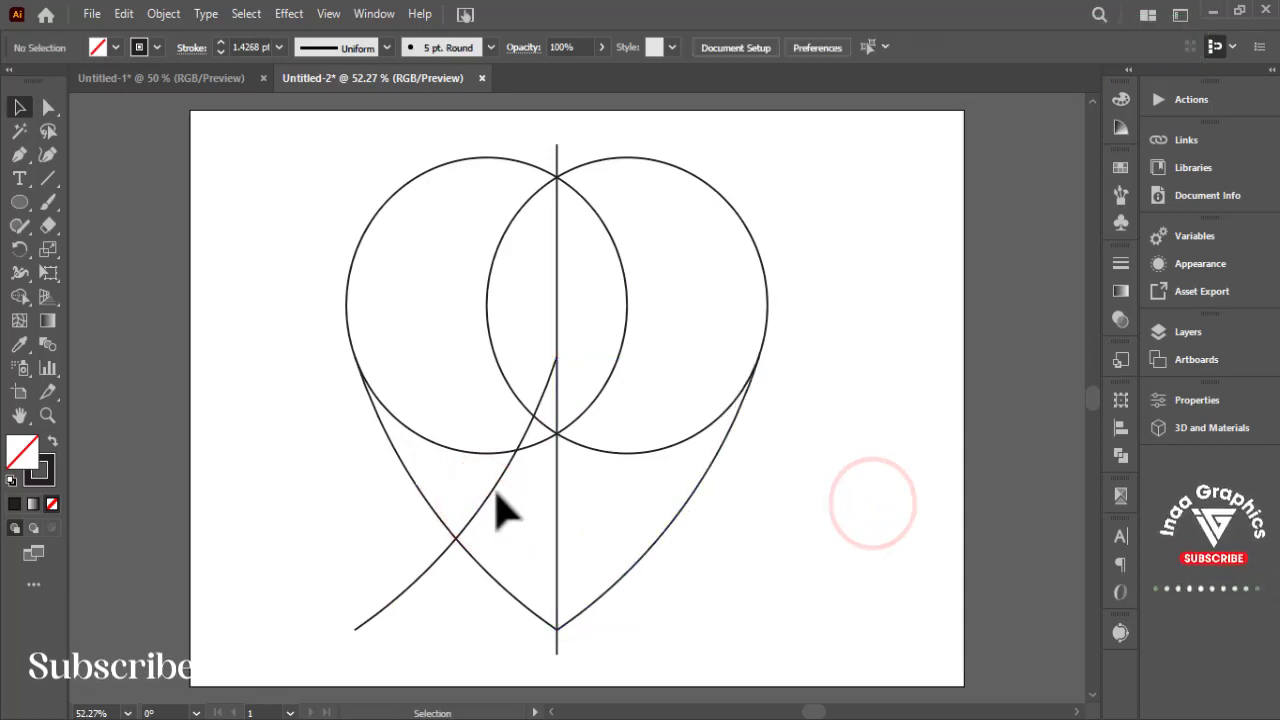
left_click(494, 492)
key("Delete")
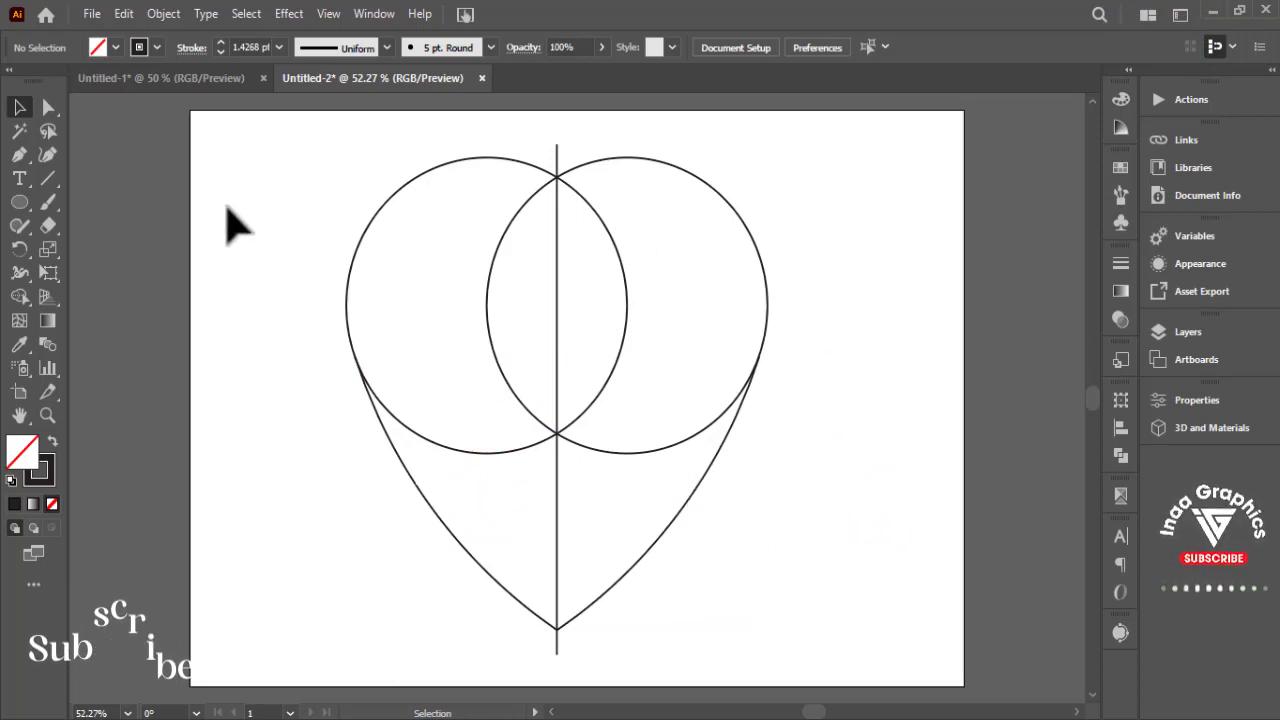
Scale the heart construction down slightly and park a spare copy off the artboard's left.
left_click_drag(245, 192, 880, 490)
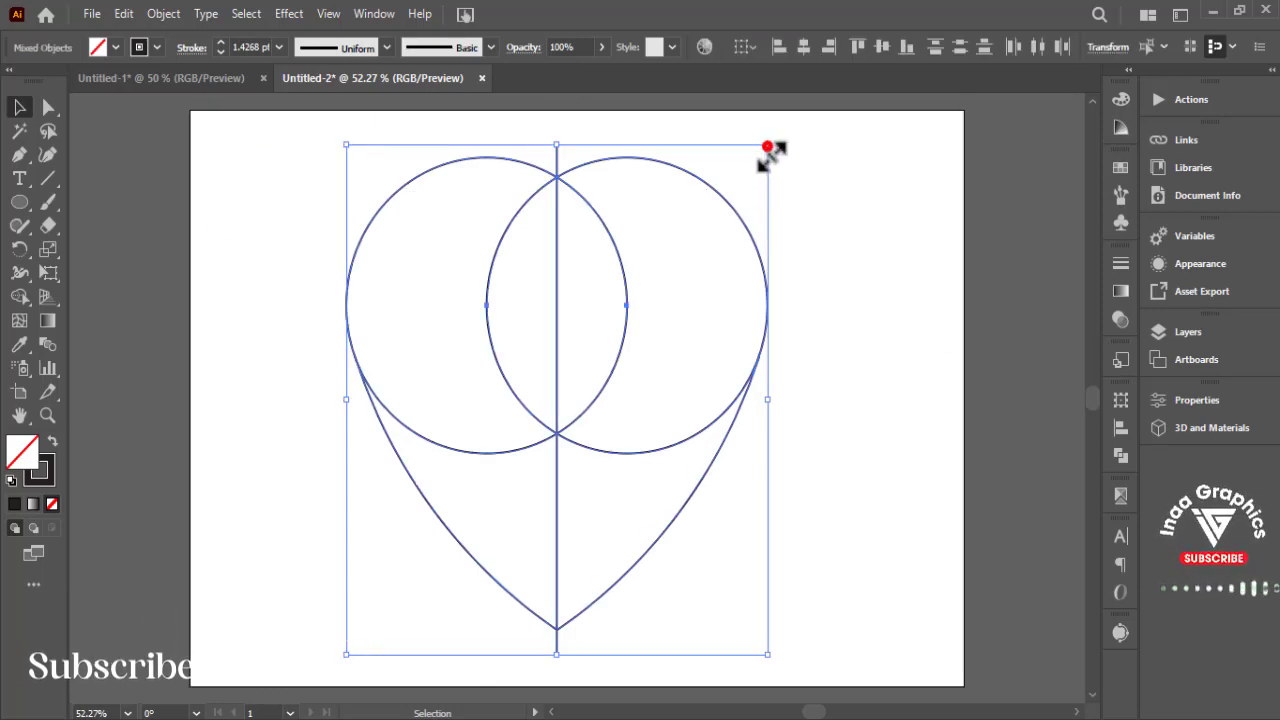
left_click_drag(767, 147, 745, 171)
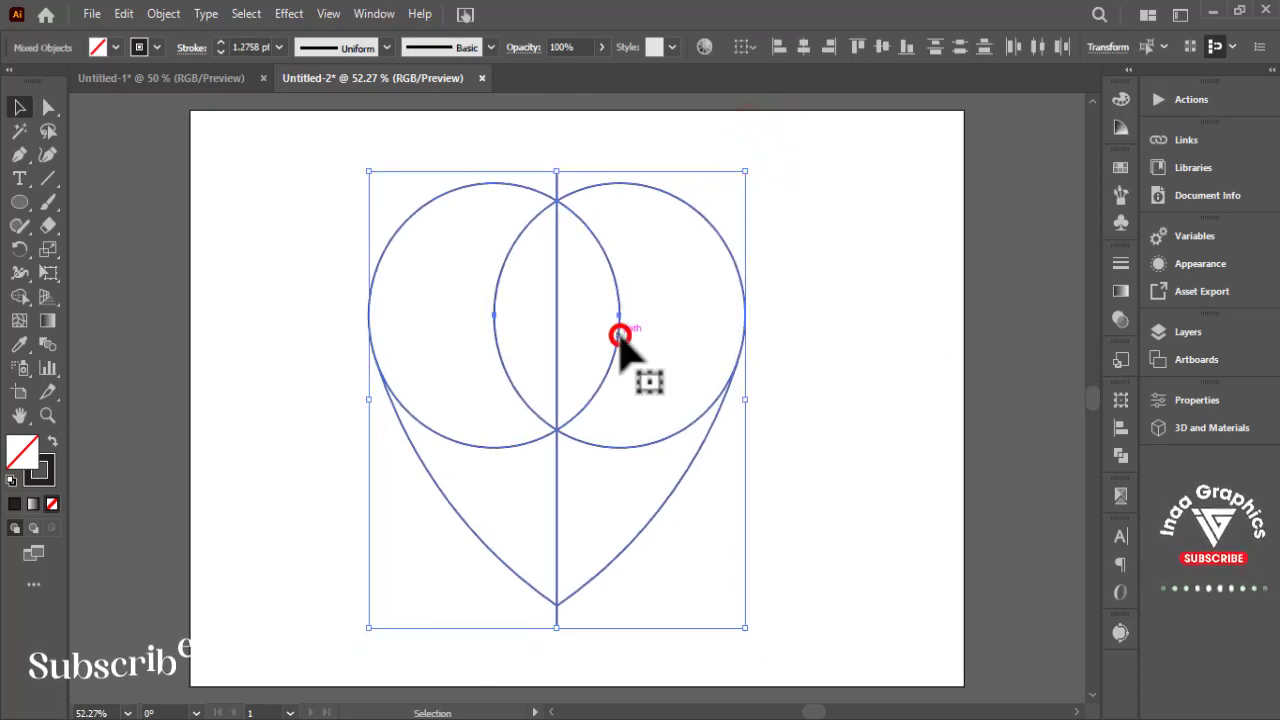
left_click_drag(620, 335, 216, 357)
left_click_drag(520, 471, 983, 500)
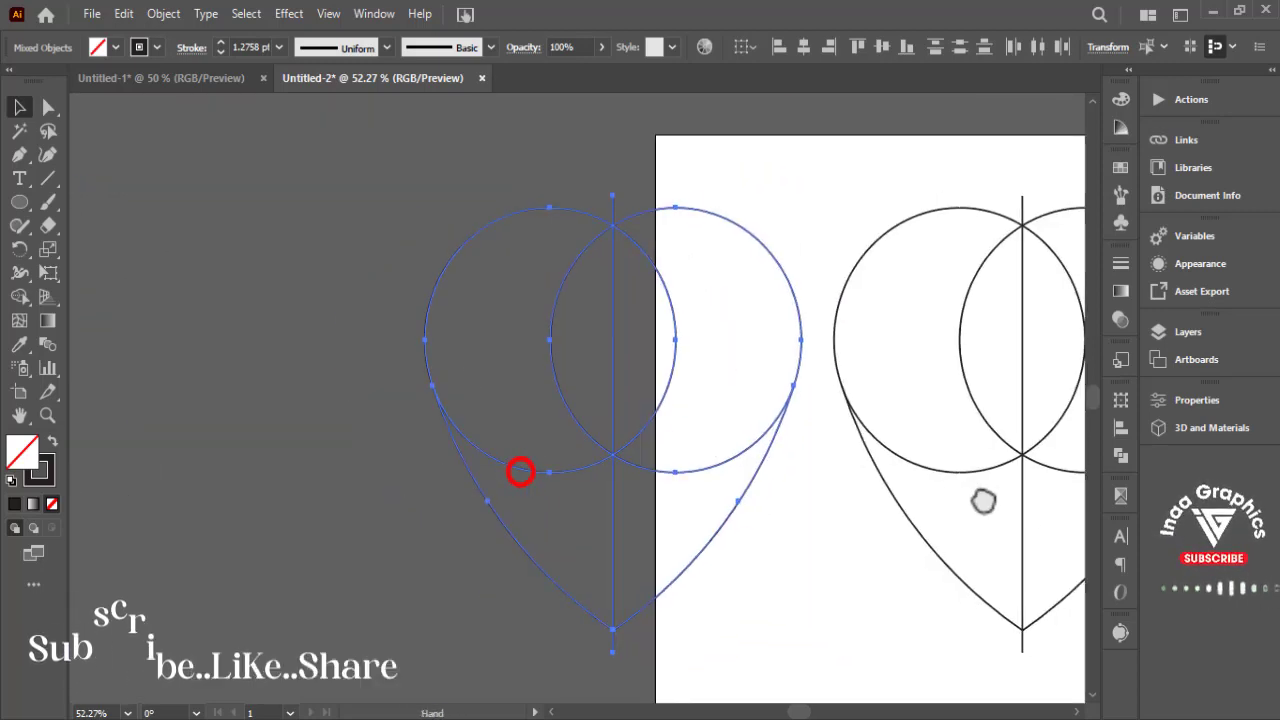
left_click_drag(775, 432, 369, 441)
left_click(696, 503)
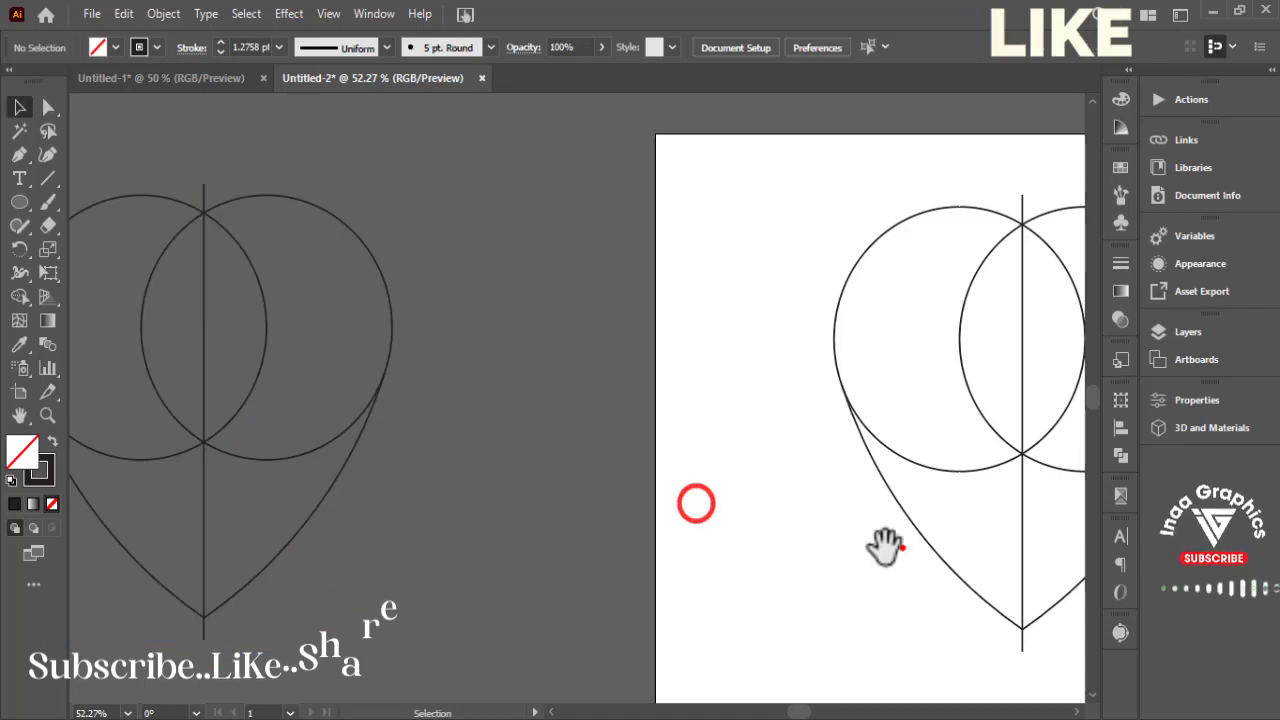
left_click_drag(885, 545, 436, 533)
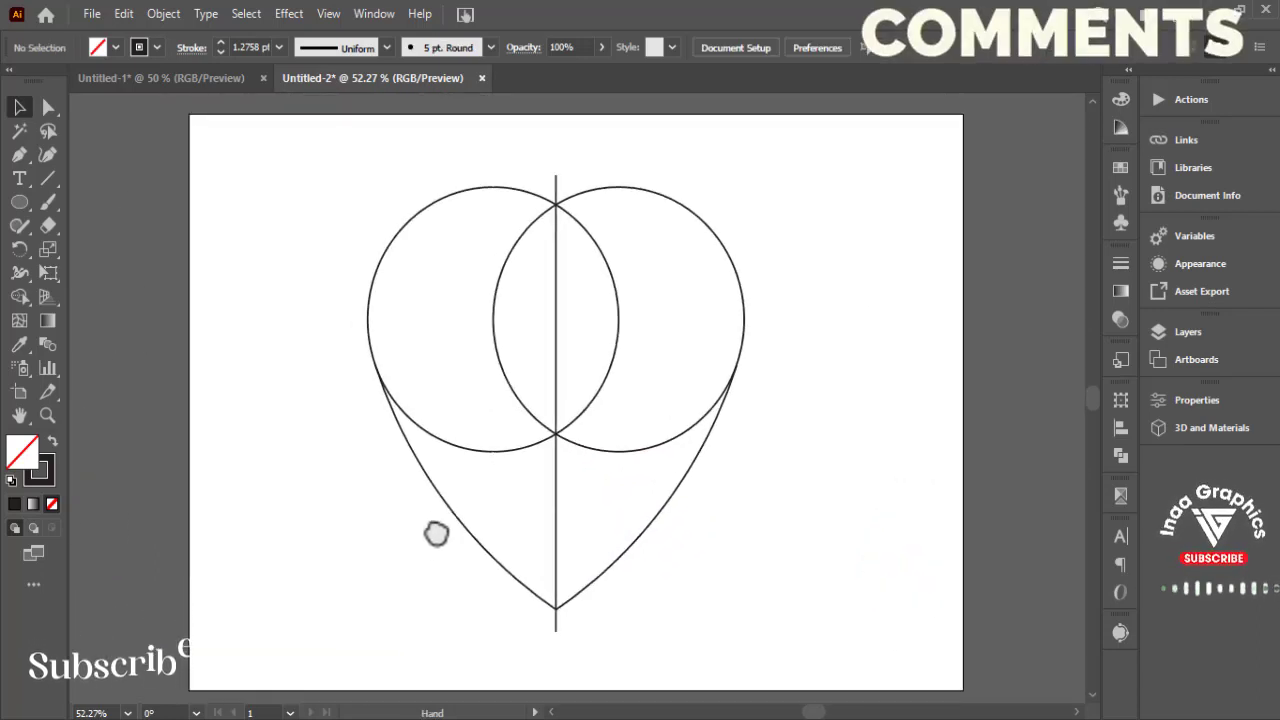
left_click_drag(263, 189, 771, 451)
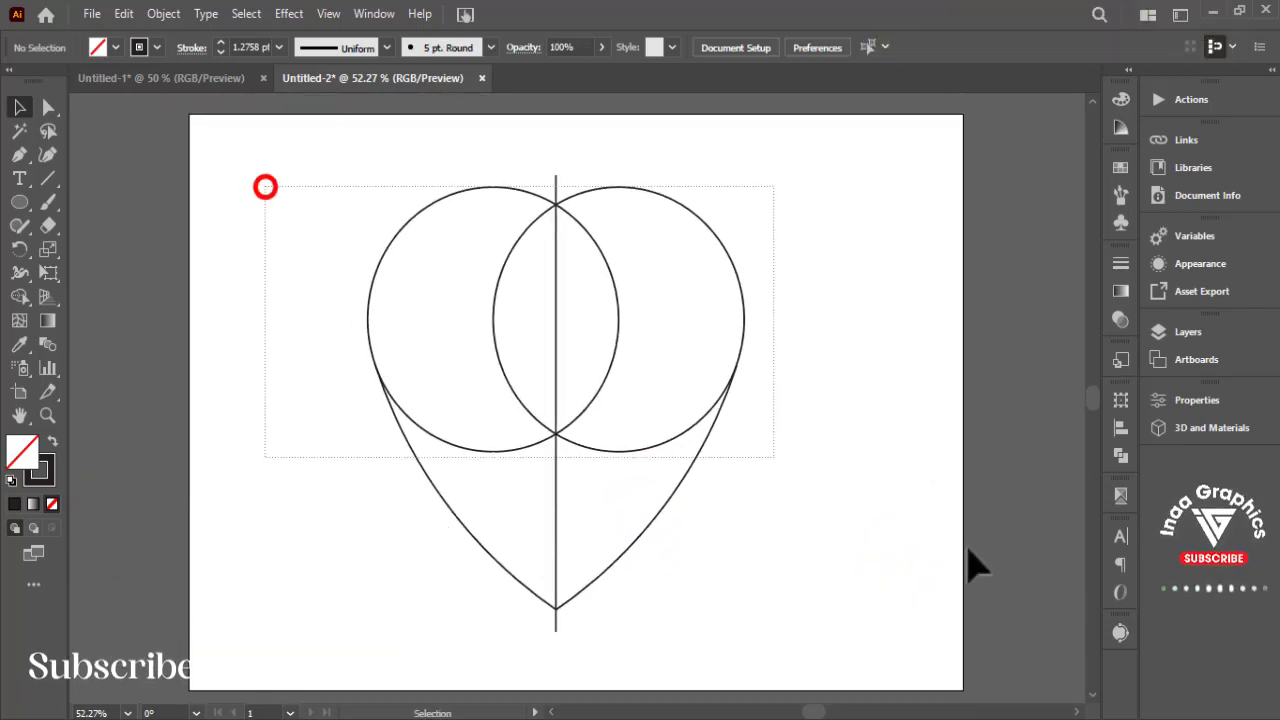
With black fill, merge the circle lobes and left half using the Shape Builder.
left_click(19, 296)
left_click(98, 47)
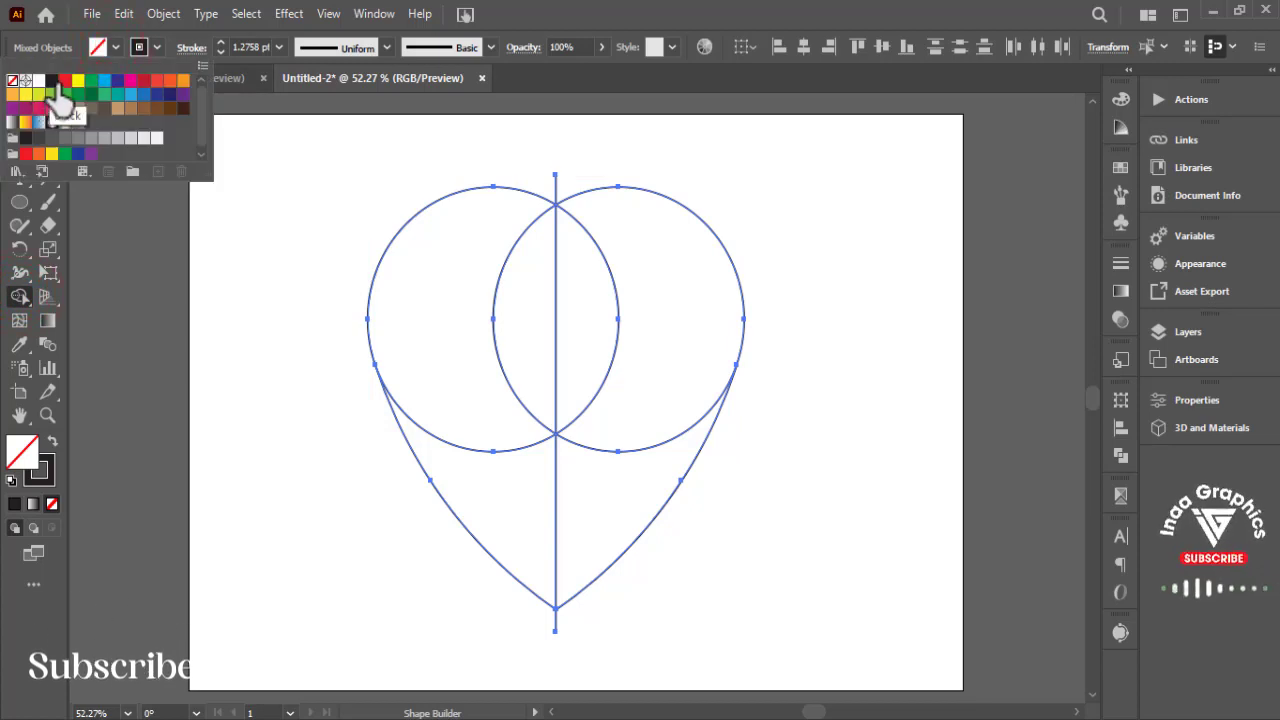
left_click(506, 294)
mouse_move(457, 286)
left_mouse_down()
mouse_move(560, 520)
mouse_move(673, 336)
left_mouse_up()
left_click_drag(605, 535, 671, 334)
mouse_move(634, 474)
left_mouse_down()
mouse_move(654, 386)
mouse_move(594, 525)
left_mouse_up()
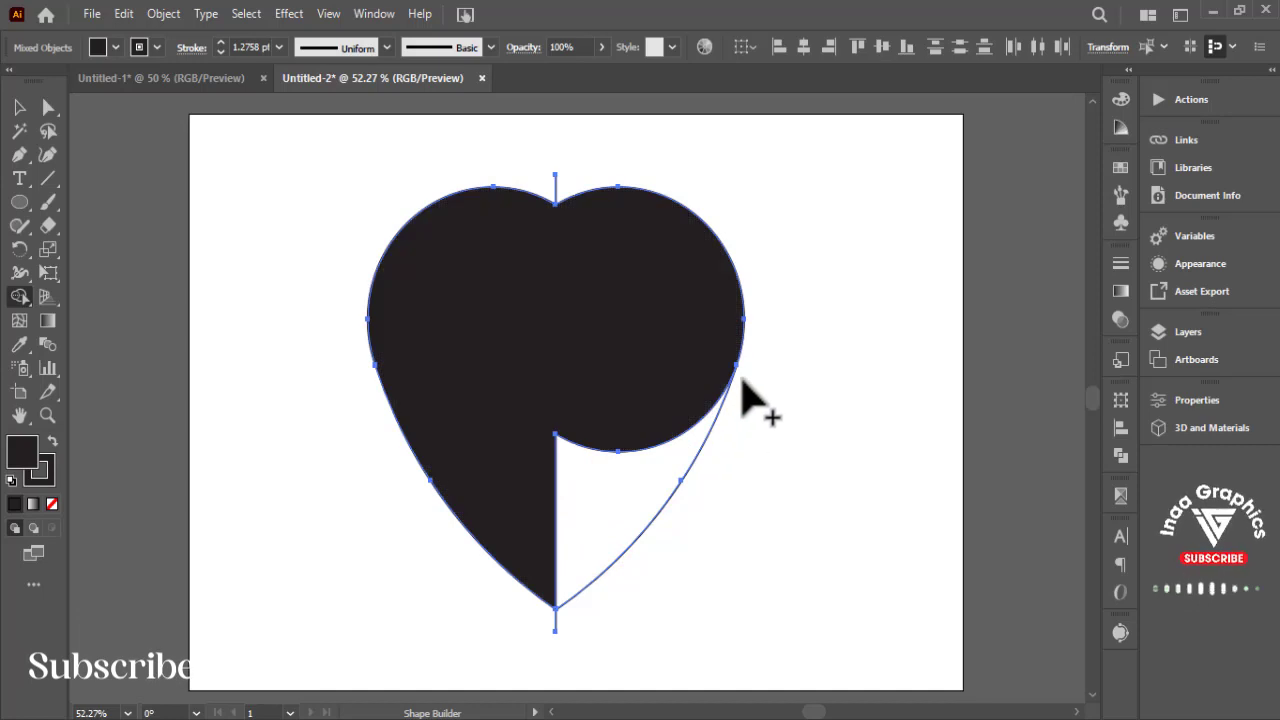
Zoom into the heart's right edge and pan to inspect its lower edge.
key("z")
left_click(731, 360)
left_click(729, 403)
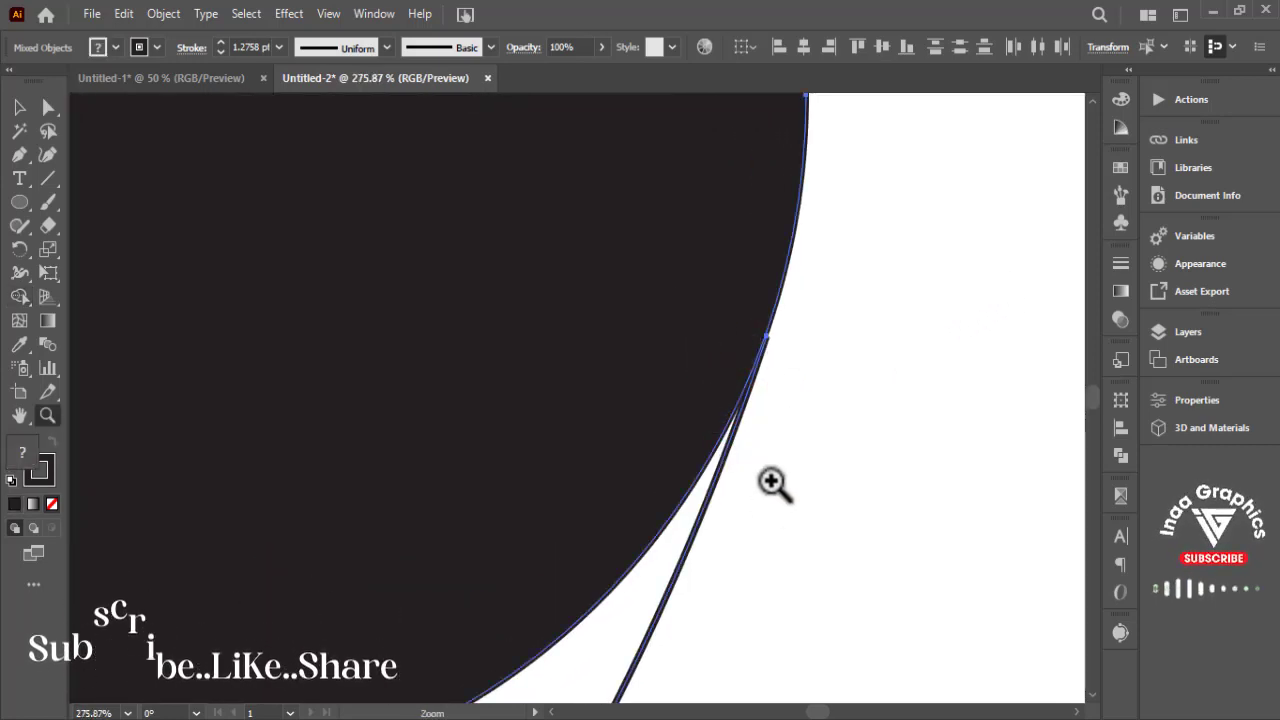
key("space")
left_click_drag(731, 523, 922, 47)
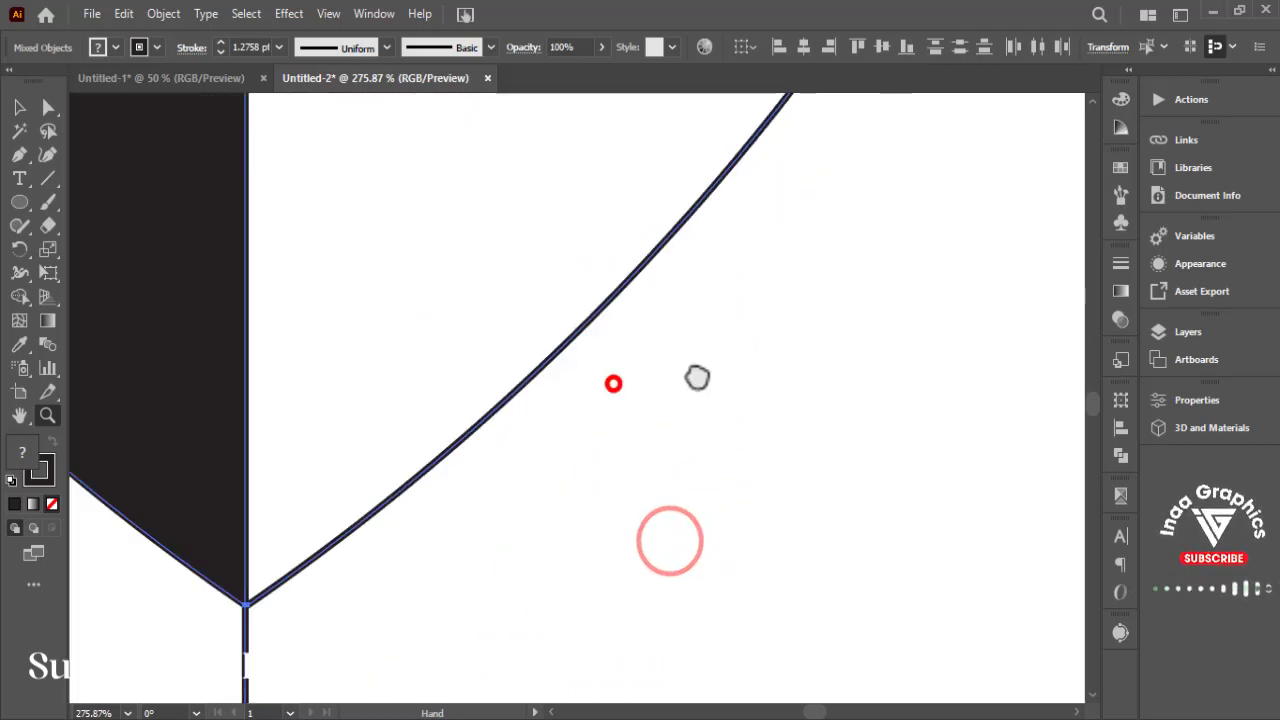
Set the fill of all heart paths to None.
left_click_drag(380, 580, 858, 360)
key("ctrl+a")
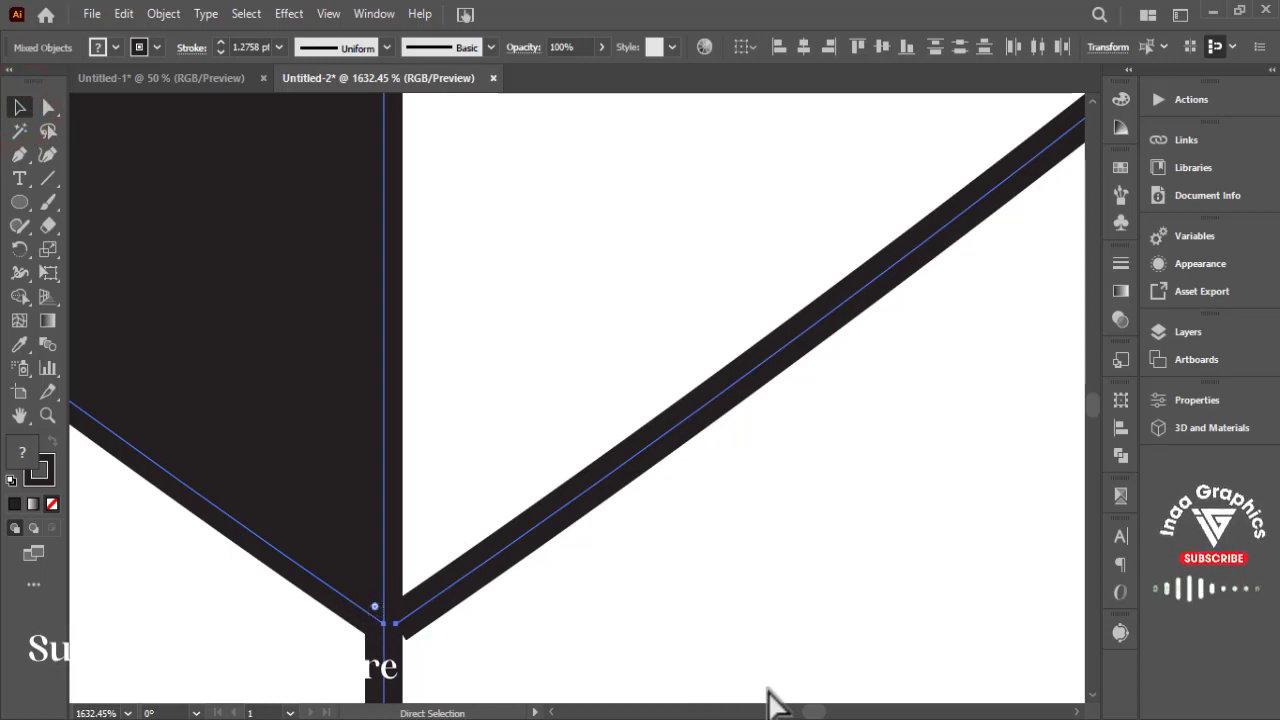
key("/")
left_click(770, 688)
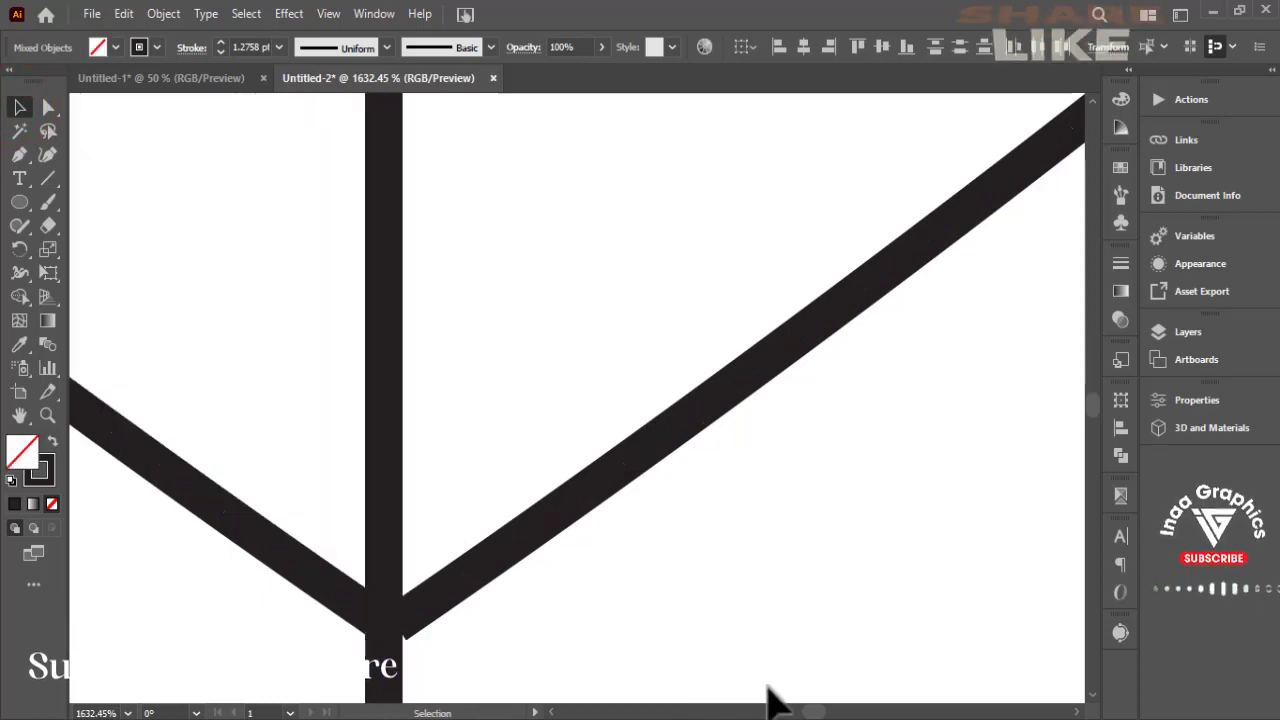
left_click(822, 502)
Nudge the right curve to meet the centre line at the bottom, then zoom back out.
left_click(727, 368)
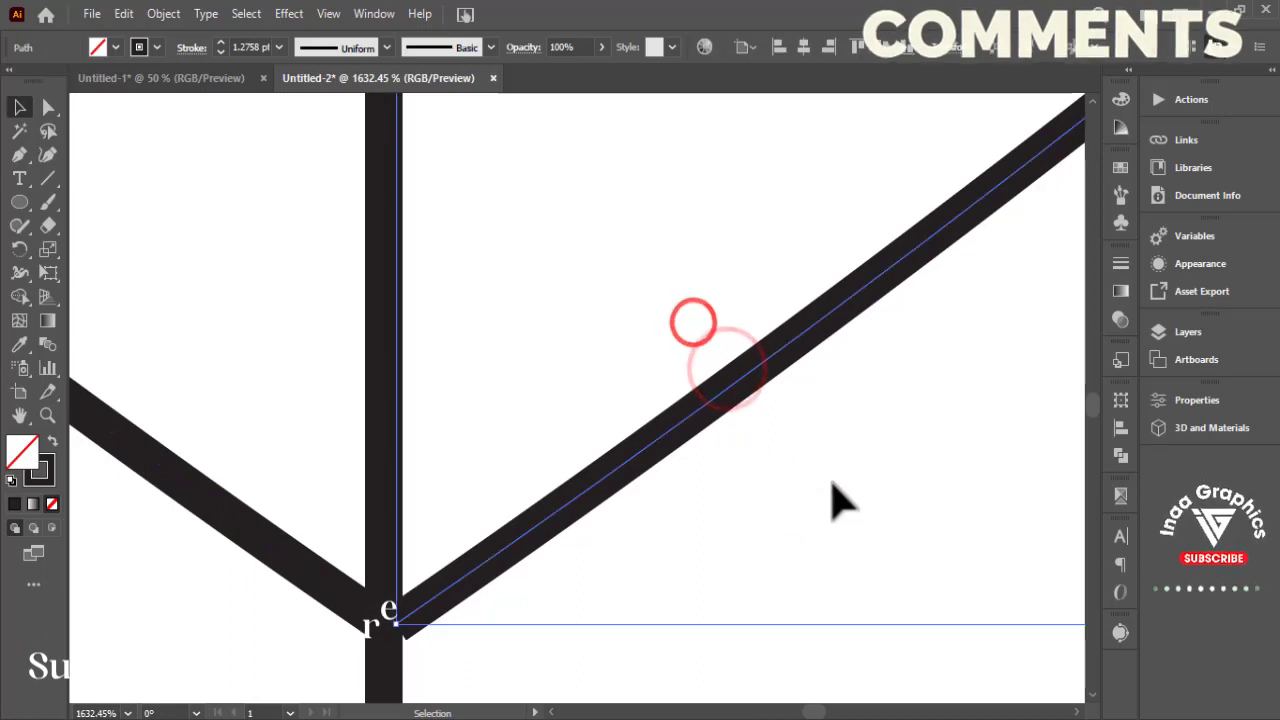
left_click_drag(765, 370, 757, 368)
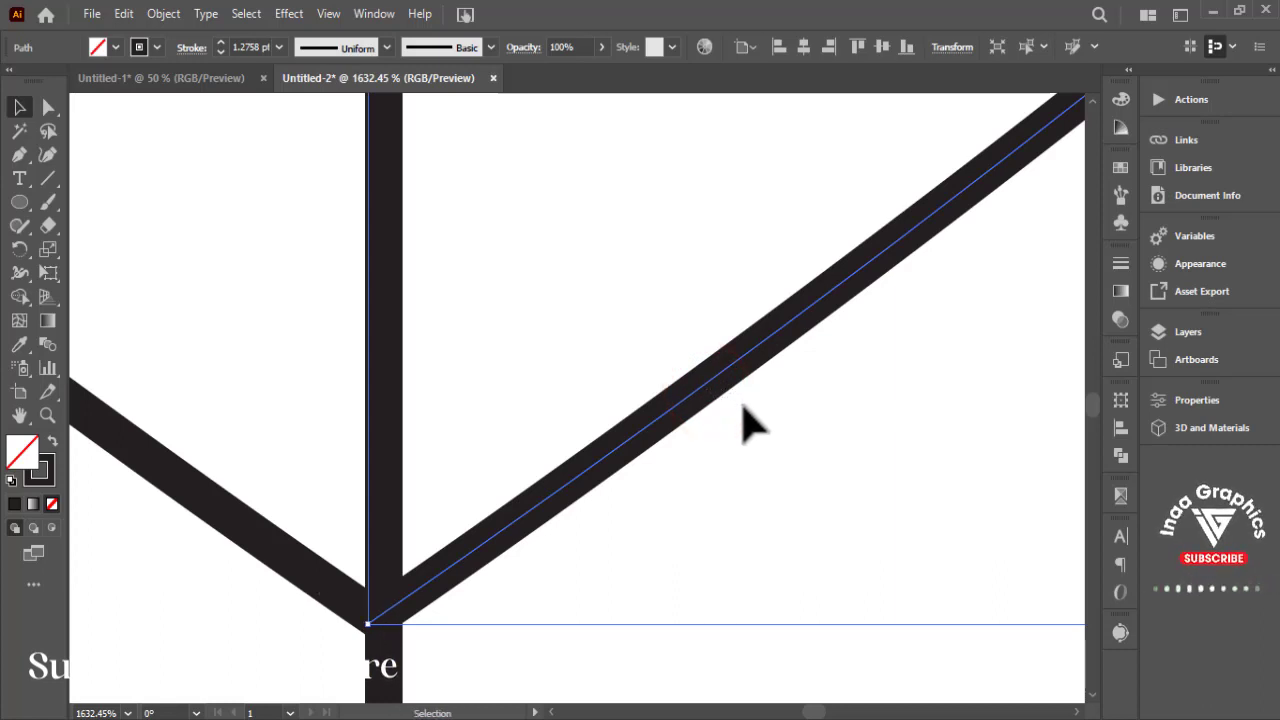
key("shift+Right")
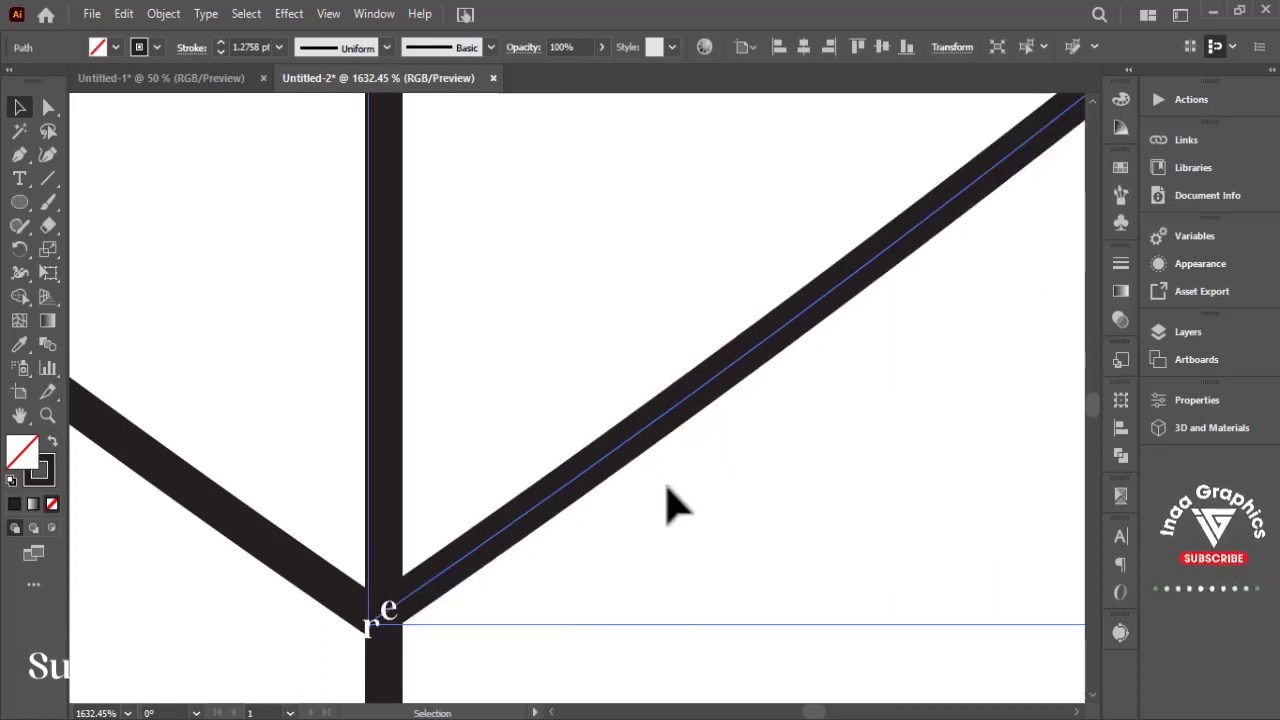
left_click(680, 522)
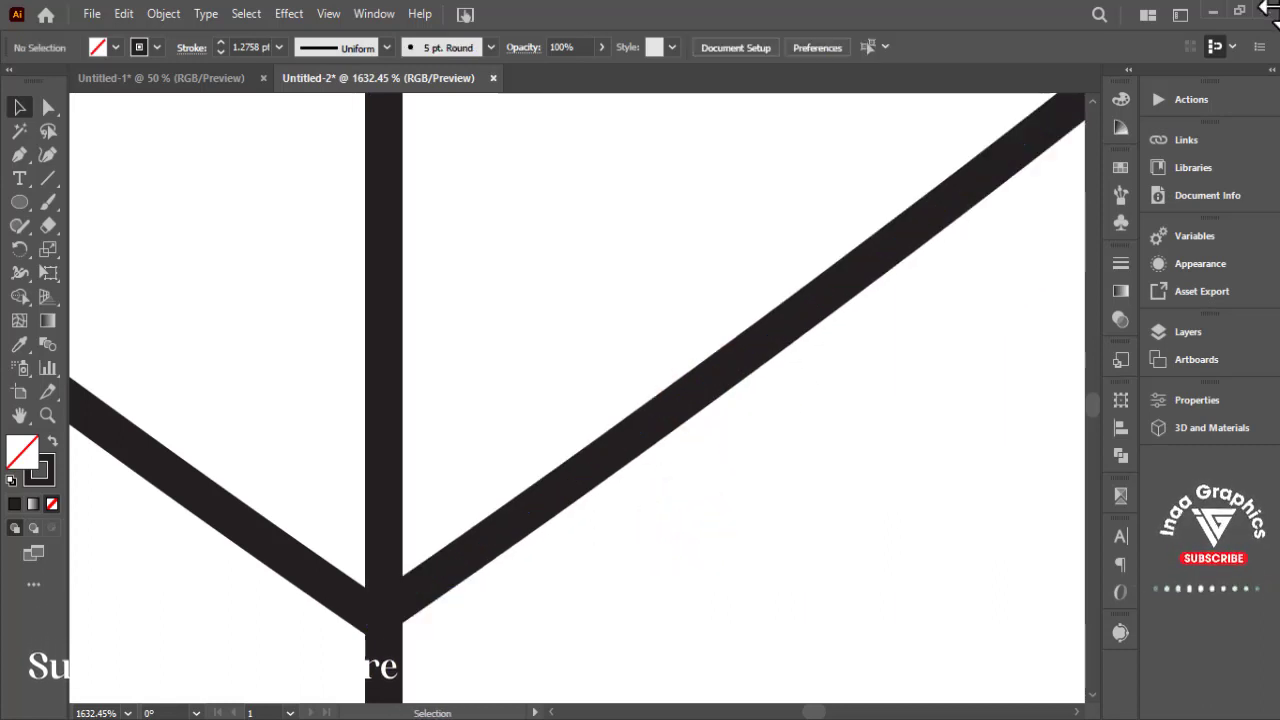
key("ctrl+minus")
key("ctrl+minus")
key("ctrl+minus")
key("ctrl+minus")
key("ctrl+minus")
key("ctrl+minus")
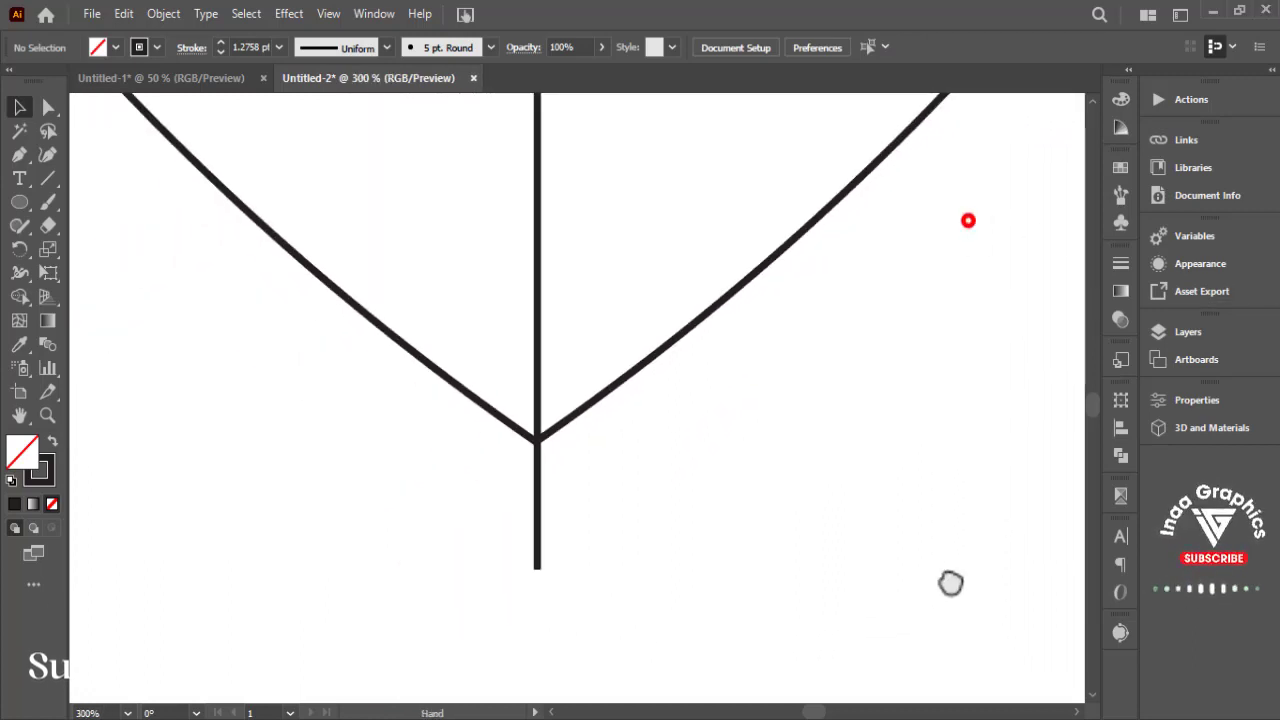
key("ctrl+minus")
key("ctrl+minus")
key("ctrl+minus")
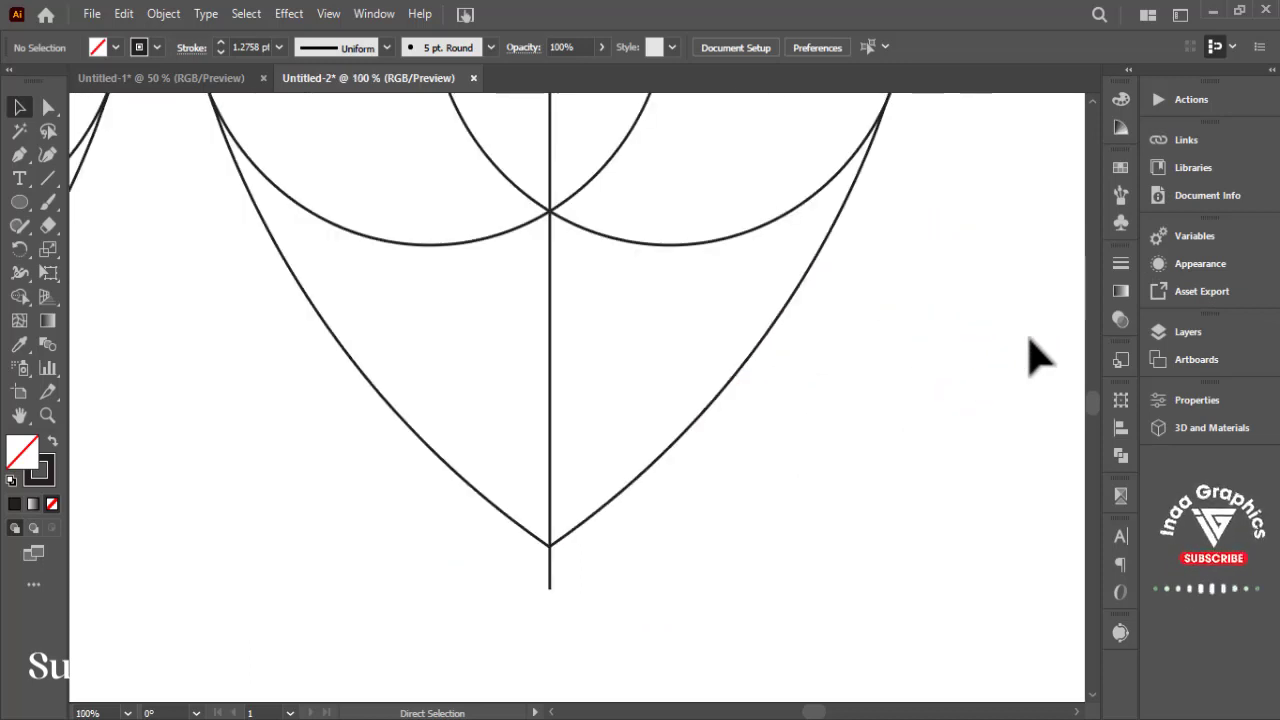
Delete the heart's right-hand curve.
left_click_drag(860, 306, 815, 544)
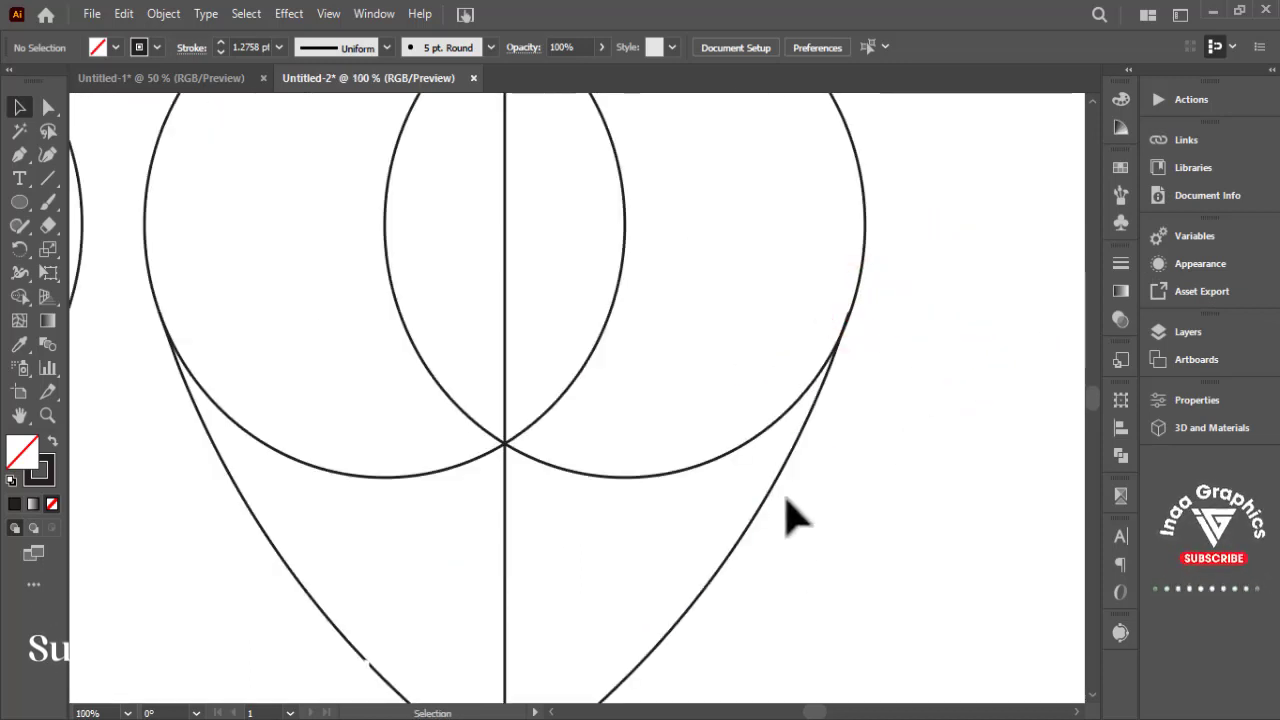
left_click(700, 556)
key("Delete")
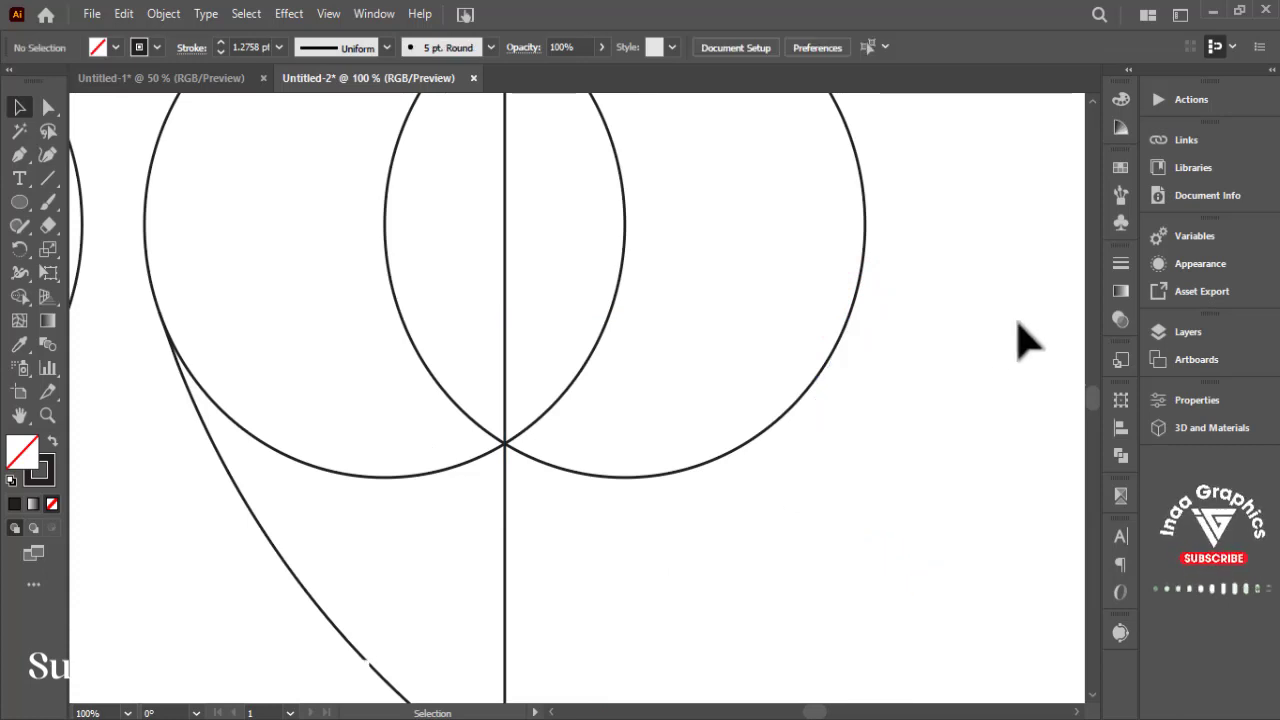
Delete the spare heart copy left of the artboard.
key("ctrl+minus")
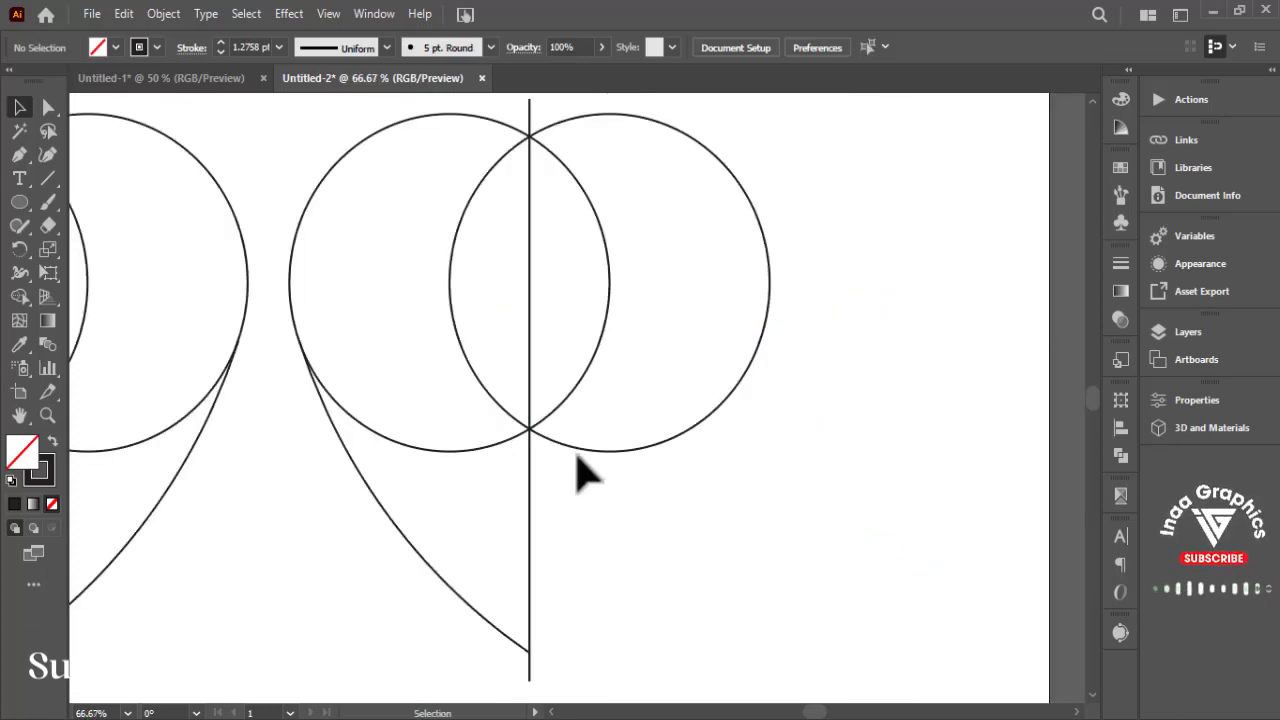
left_click(657, 450)
scroll(600, 400, "left", 3)
scroll(429, 137, "left", 1)
left_click(421, 125)
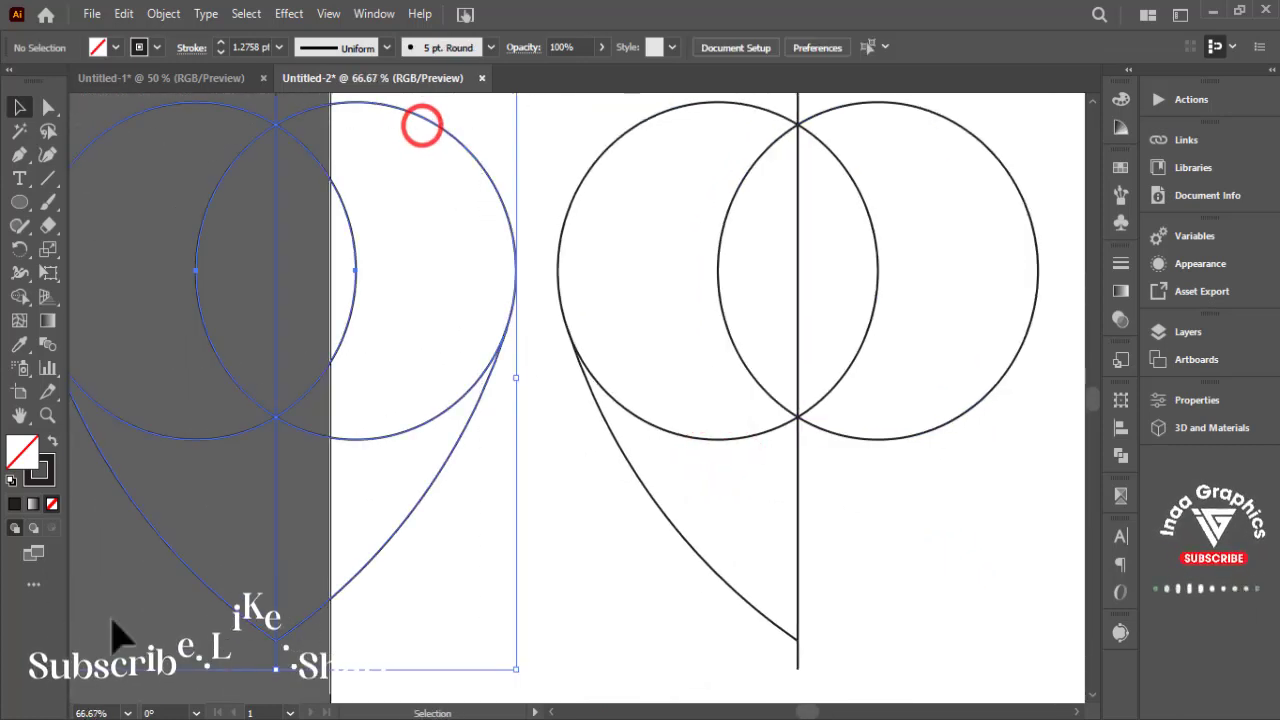
key("Delete")
left_click_drag(506, 588, 290, 588)
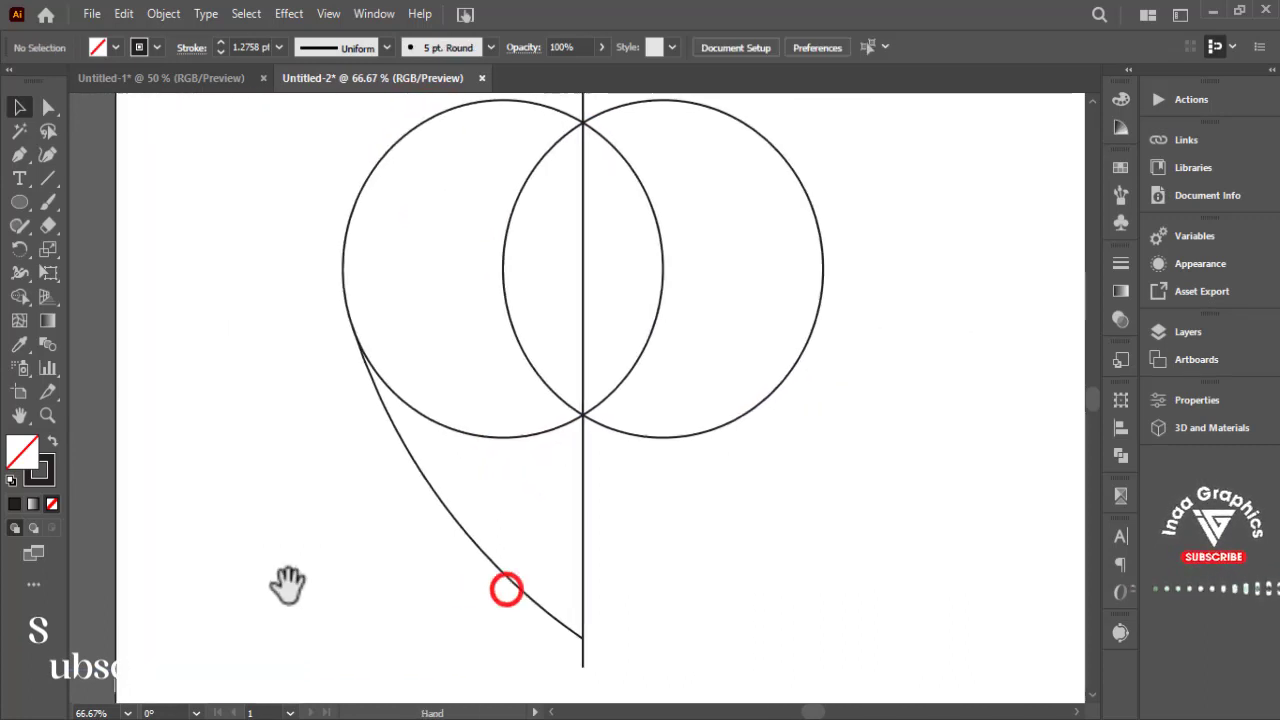
left_click(446, 518)
Reflect a vertical copy of the left curve and drag it right to form the right edge.
right_click(449, 517)
mouse_move(507, 597)
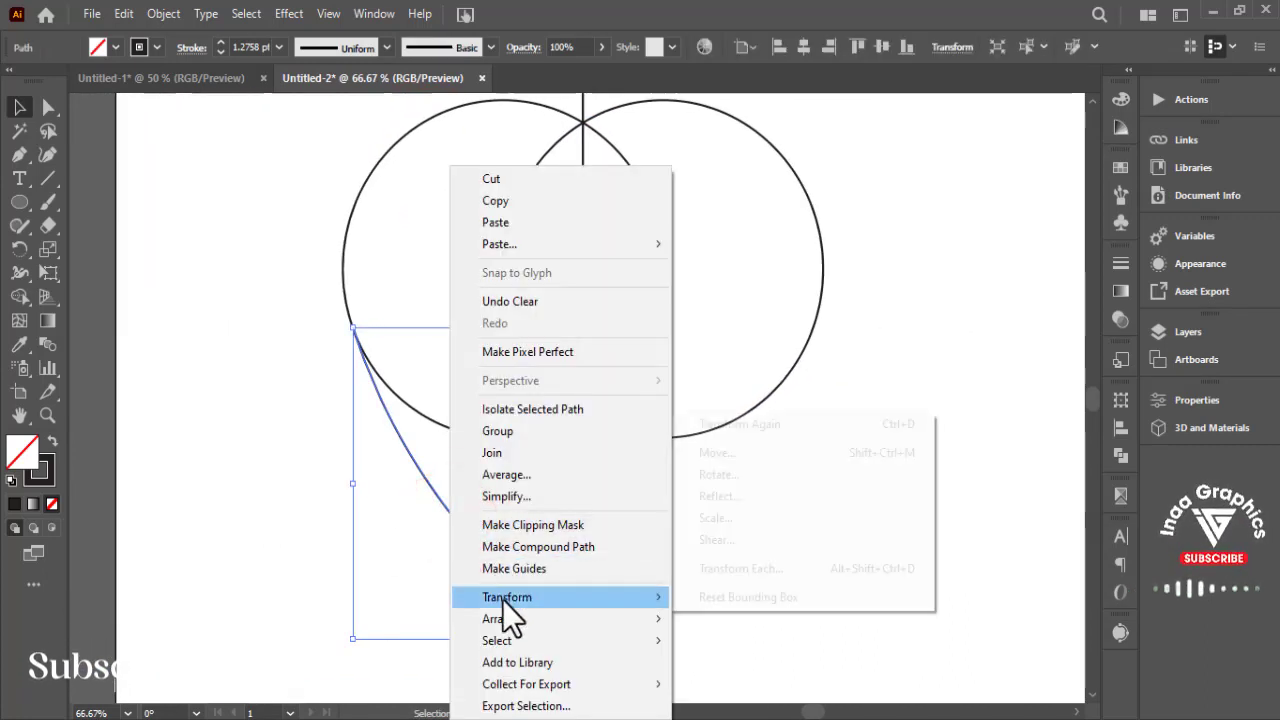
left_click(706, 492)
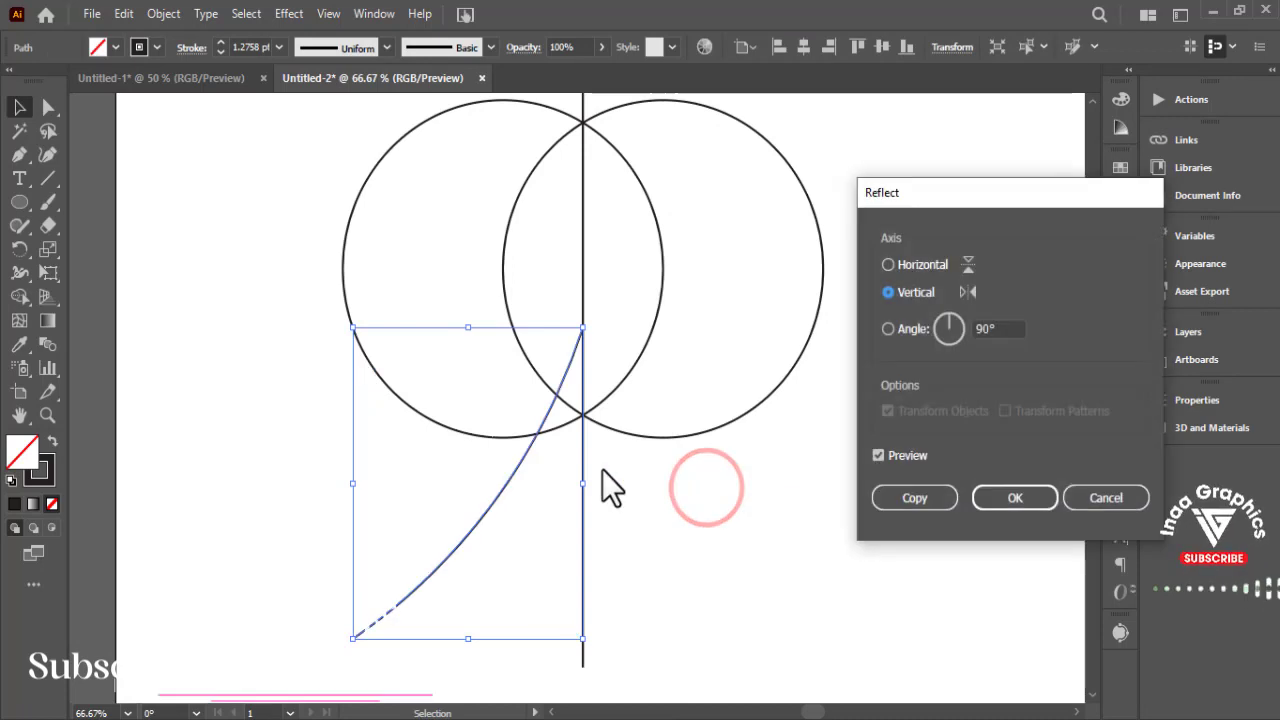
left_click(893, 497)
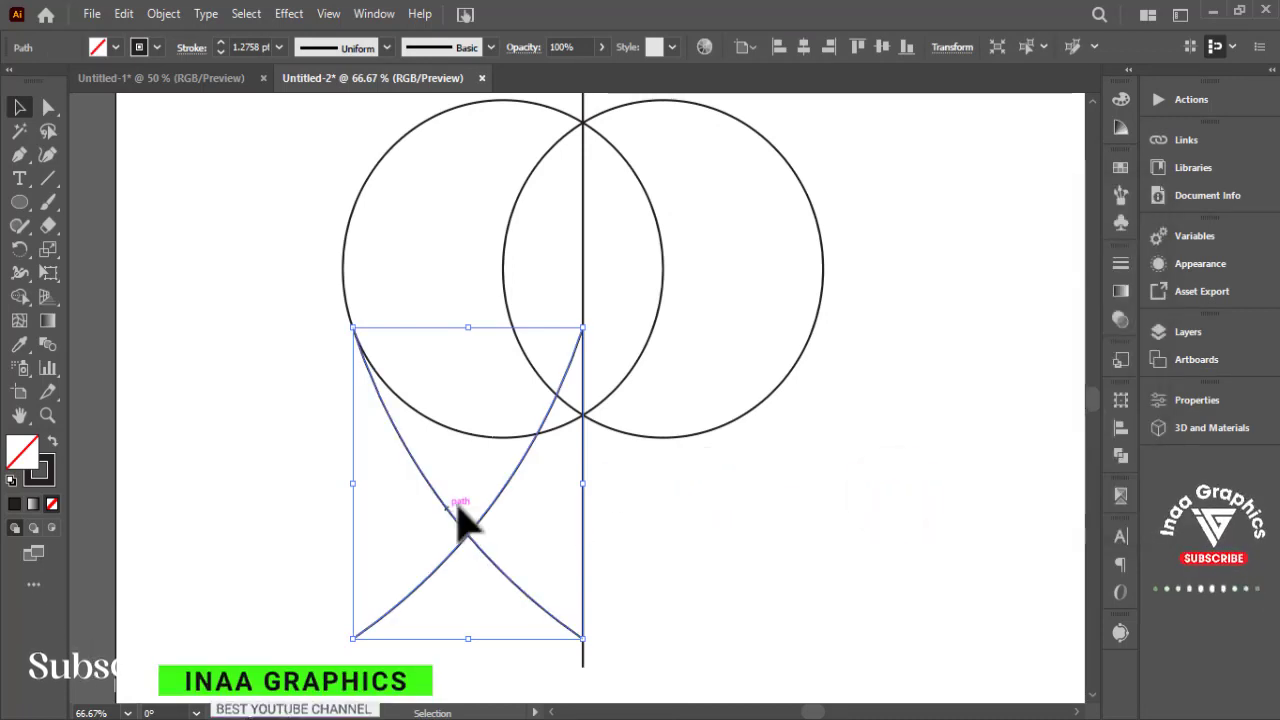
left_click_drag(512, 508, 727, 518)
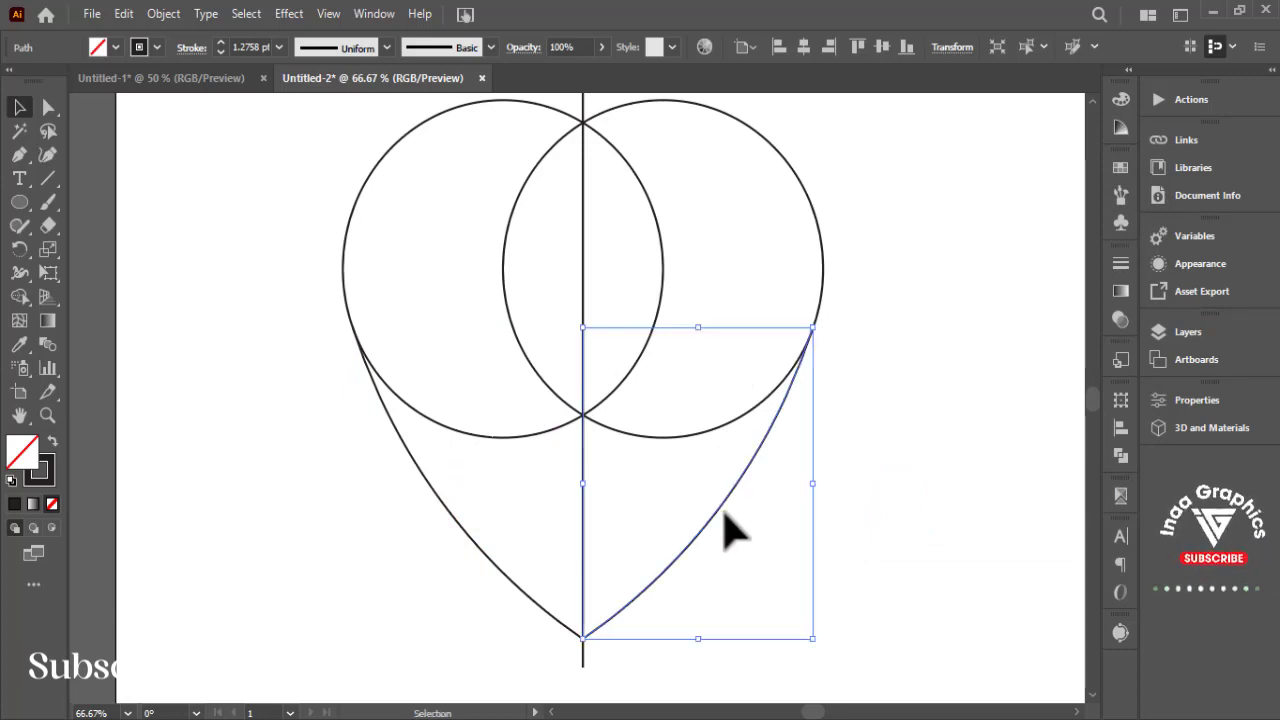
left_click(894, 363)
left_click_drag(278, 226, 851, 549)
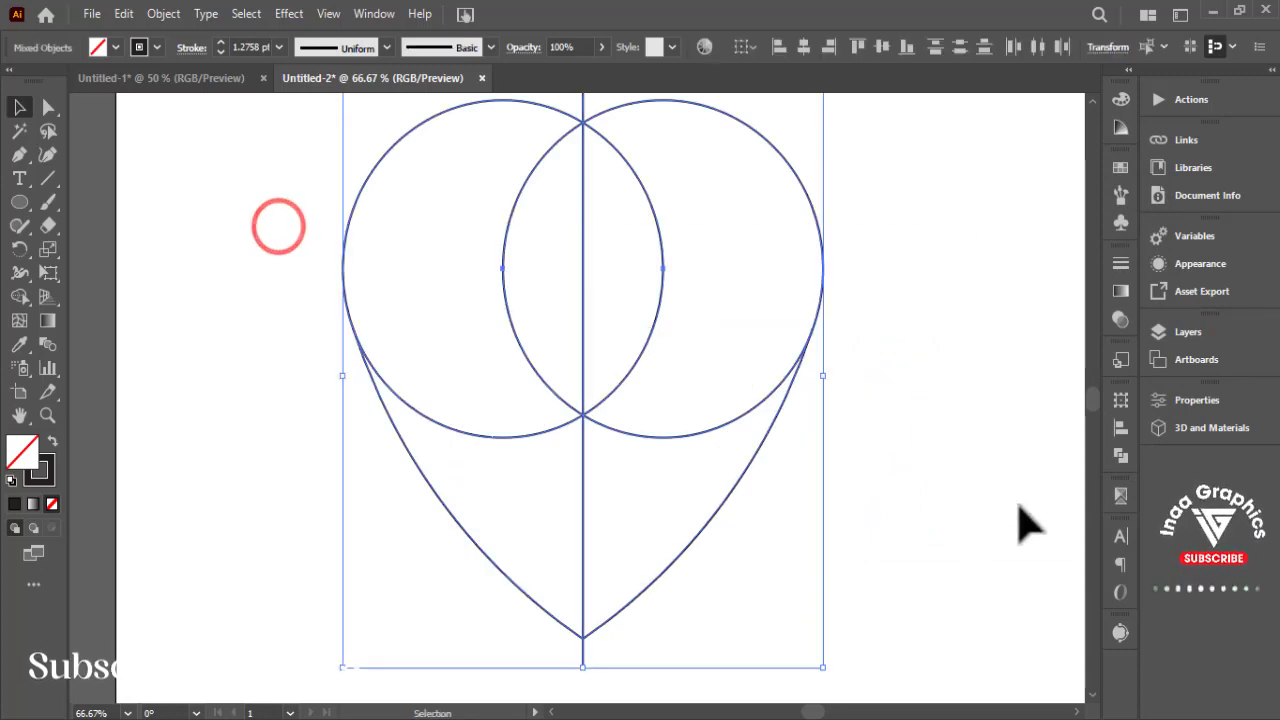
Duplicate the heart sketch, shrink the copy, and move it off to the left.
key("ctrl+minus")
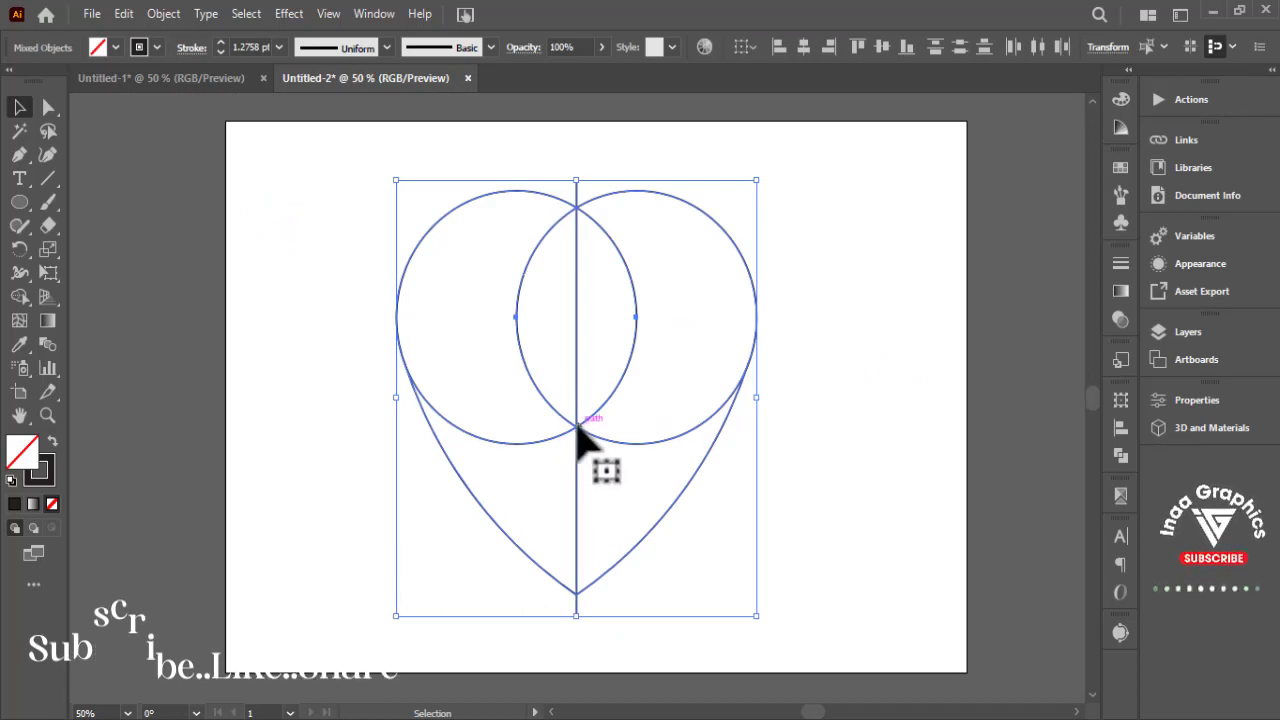
left_click_drag(580, 432, 214, 432)
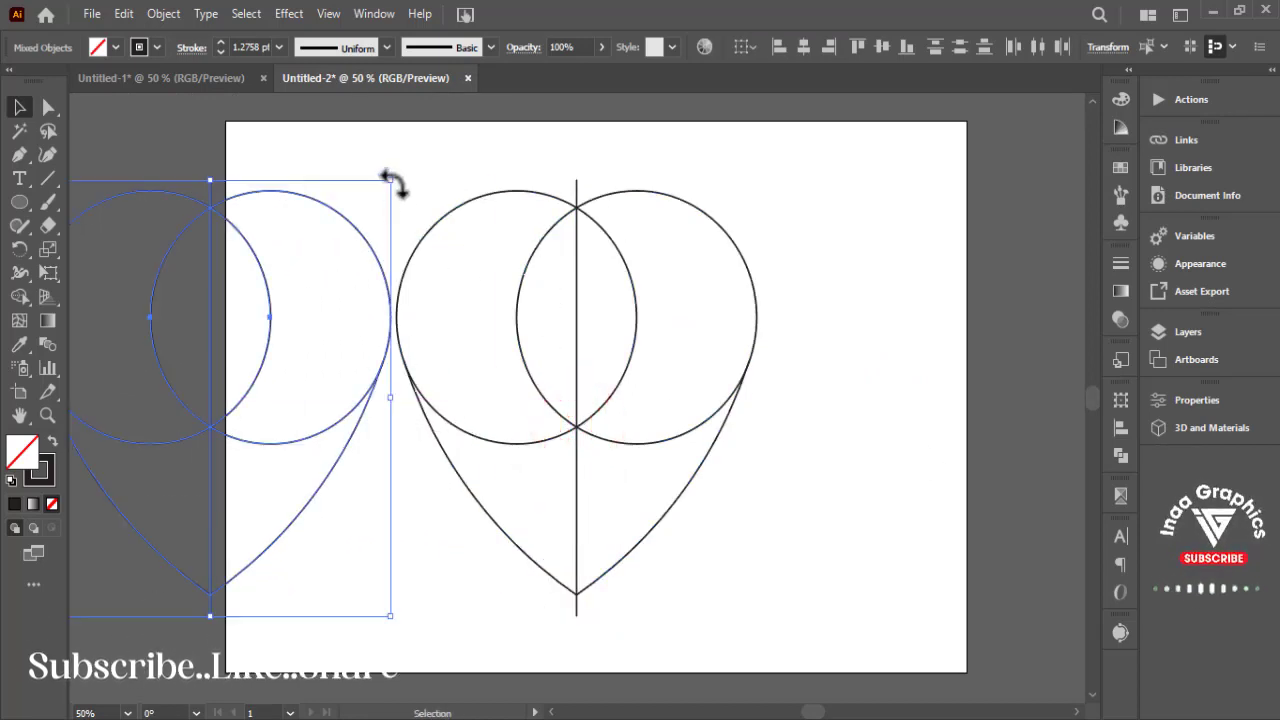
left_click_drag(390, 181, 286, 300)
mouse_move(222, 407)
left_mouse_down()
mouse_move(146, 408)
mouse_move(146, 422)
left_mouse_up()
Merge the large heart's circles and lines into a single shape with Shape Builder.
left_click(410, 564)
left_click_drag(331, 157, 569, 429)
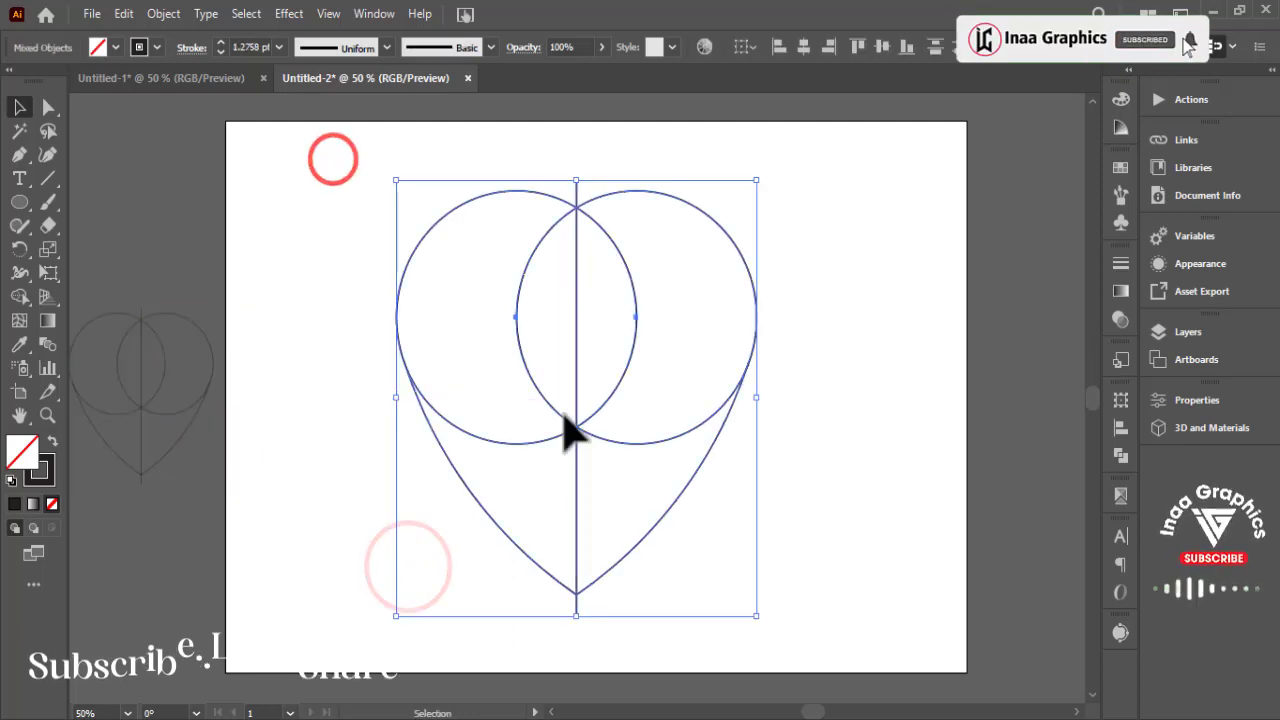
left_click(19, 296)
left_click_drag(450, 366, 550, 505)
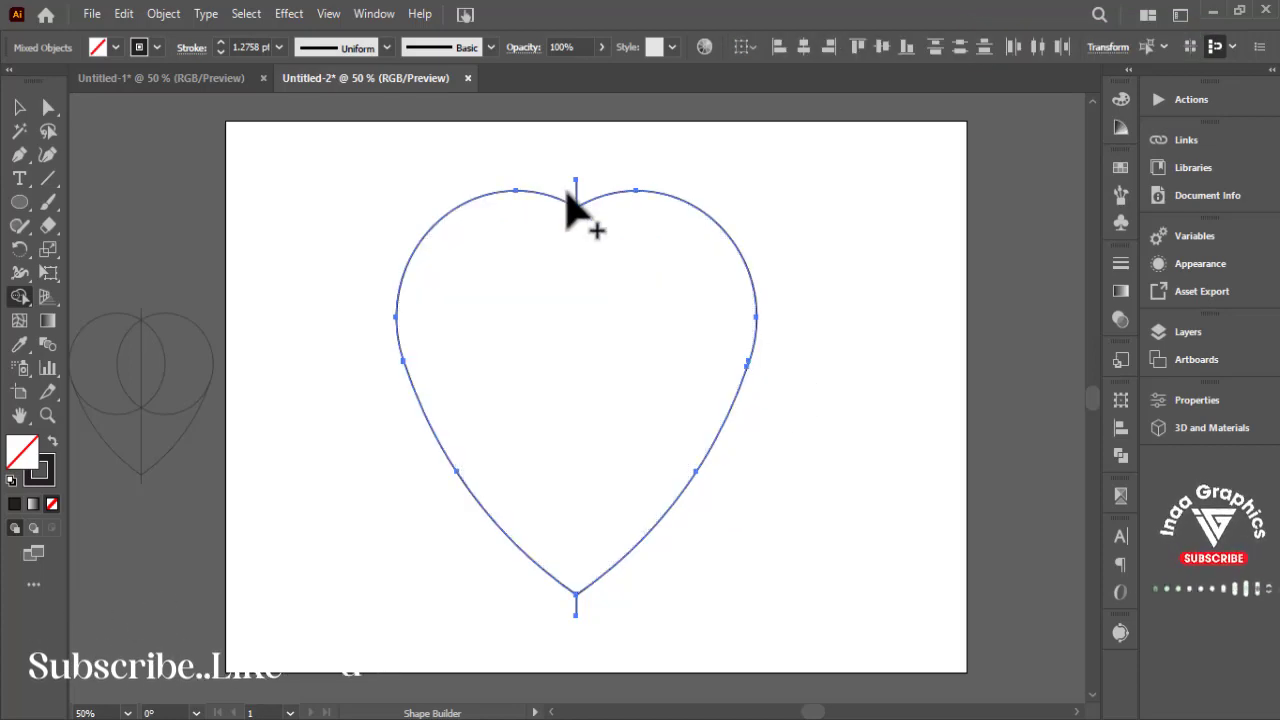
Delete the stray stub below the heart's point and give the heart a red fill.
left_click(575, 605, "alt")
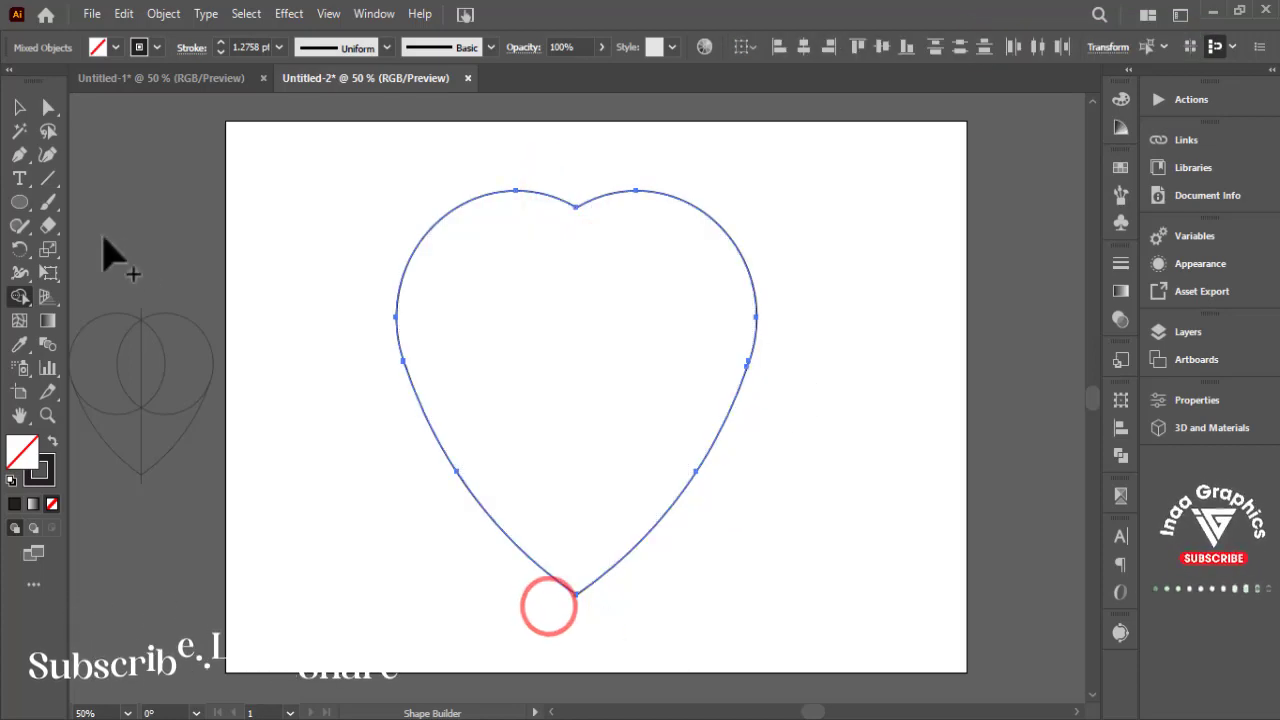
left_click(20, 108)
left_click(116, 49)
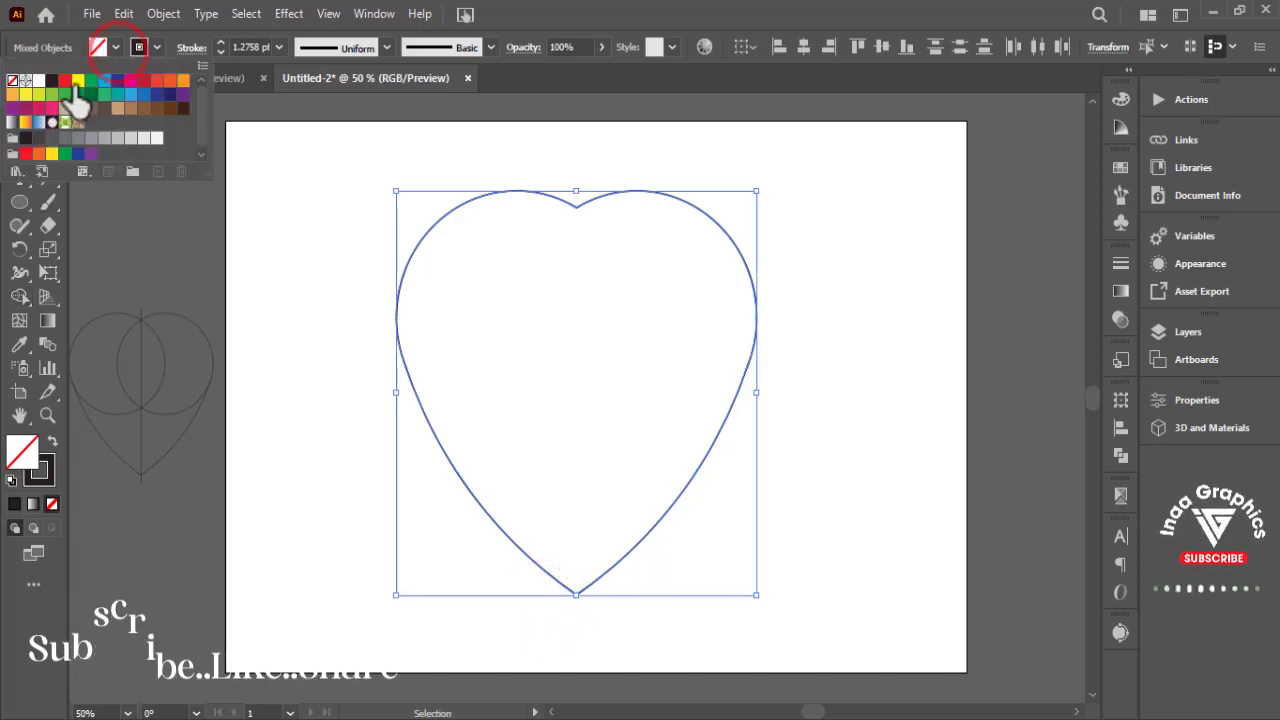
left_click(71, 84)
left_click(902, 460)
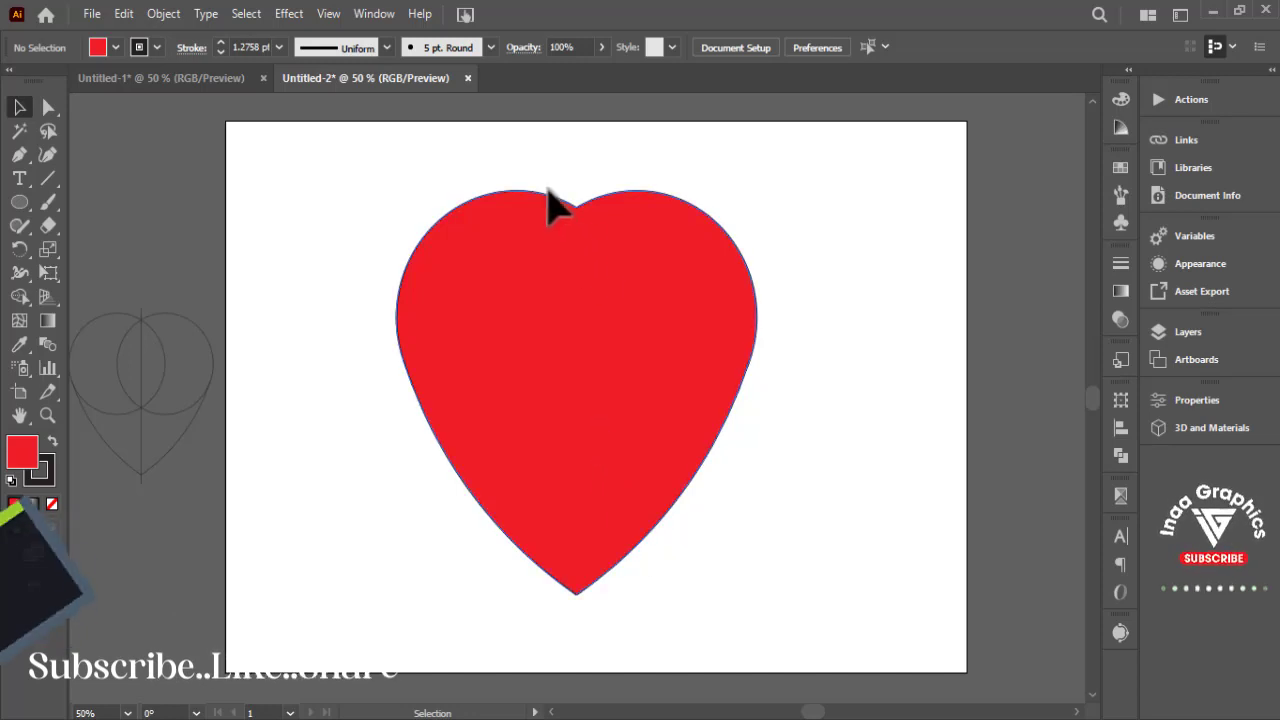
left_click(594, 305)
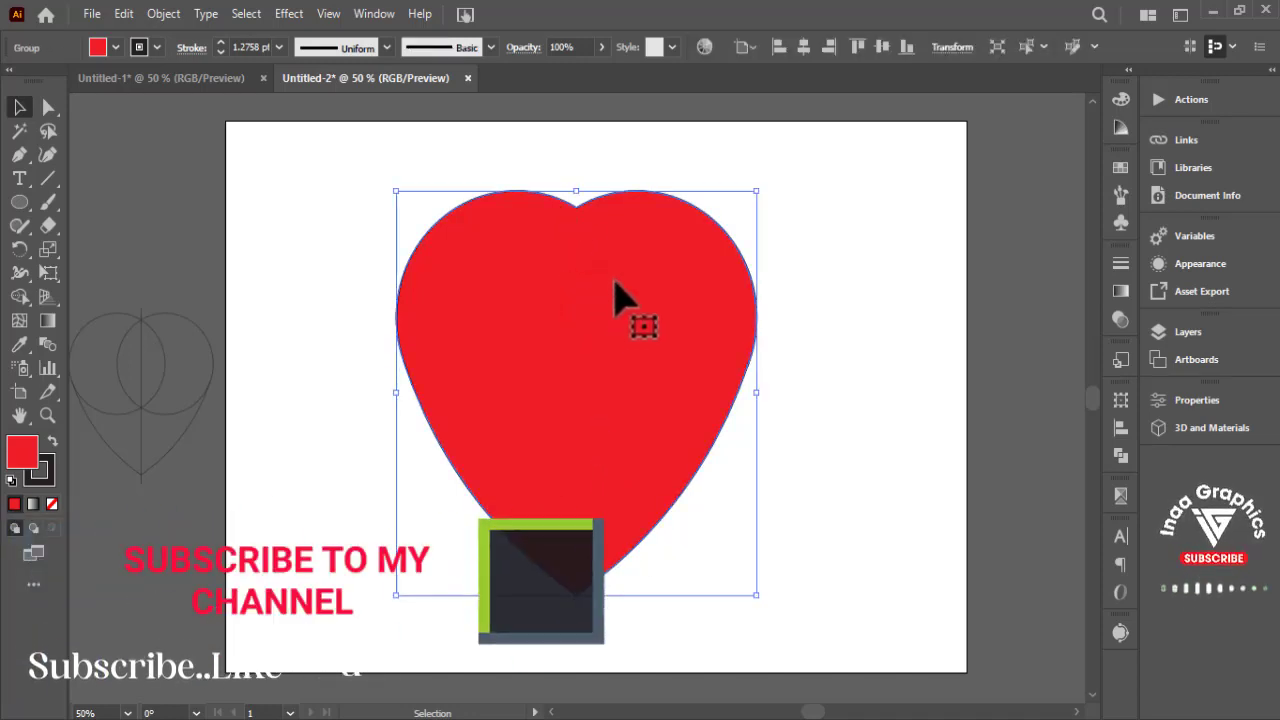
Zoom in on the heart's top notch and convert its anchor to a sharp corner.
key("z")
left_click_drag(529, 214, 891, 220)
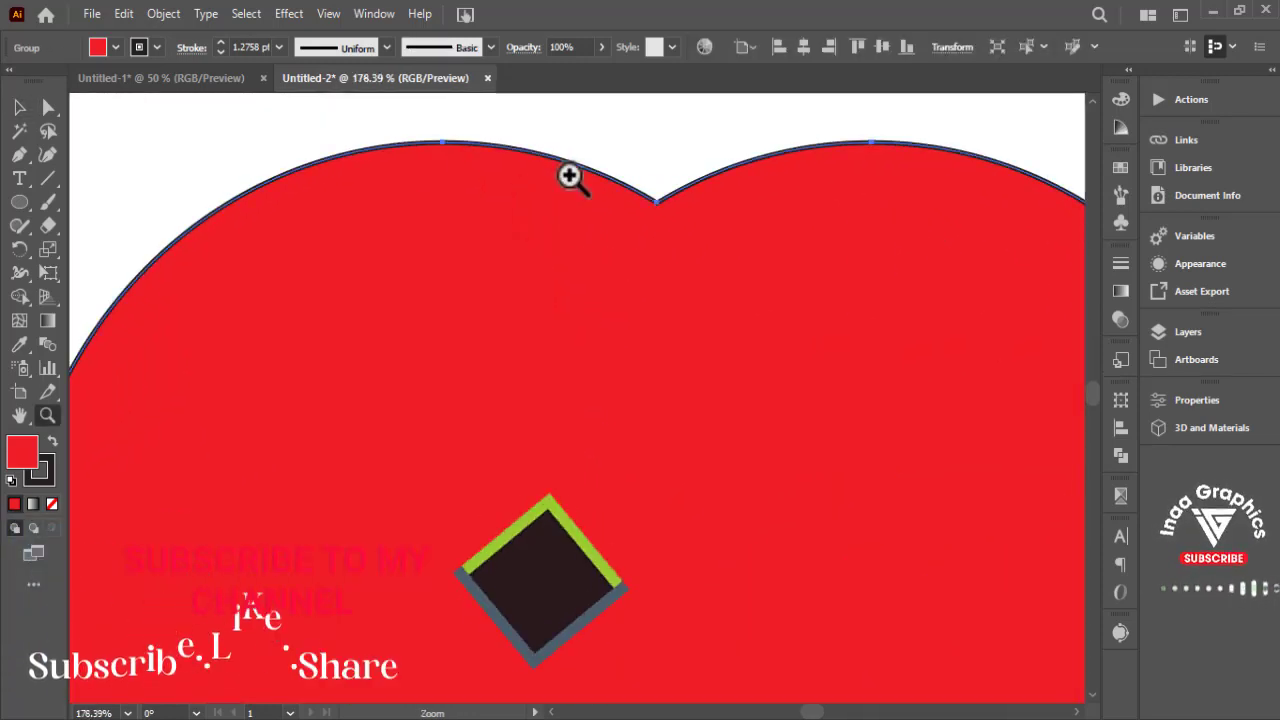
left_click(20, 158)
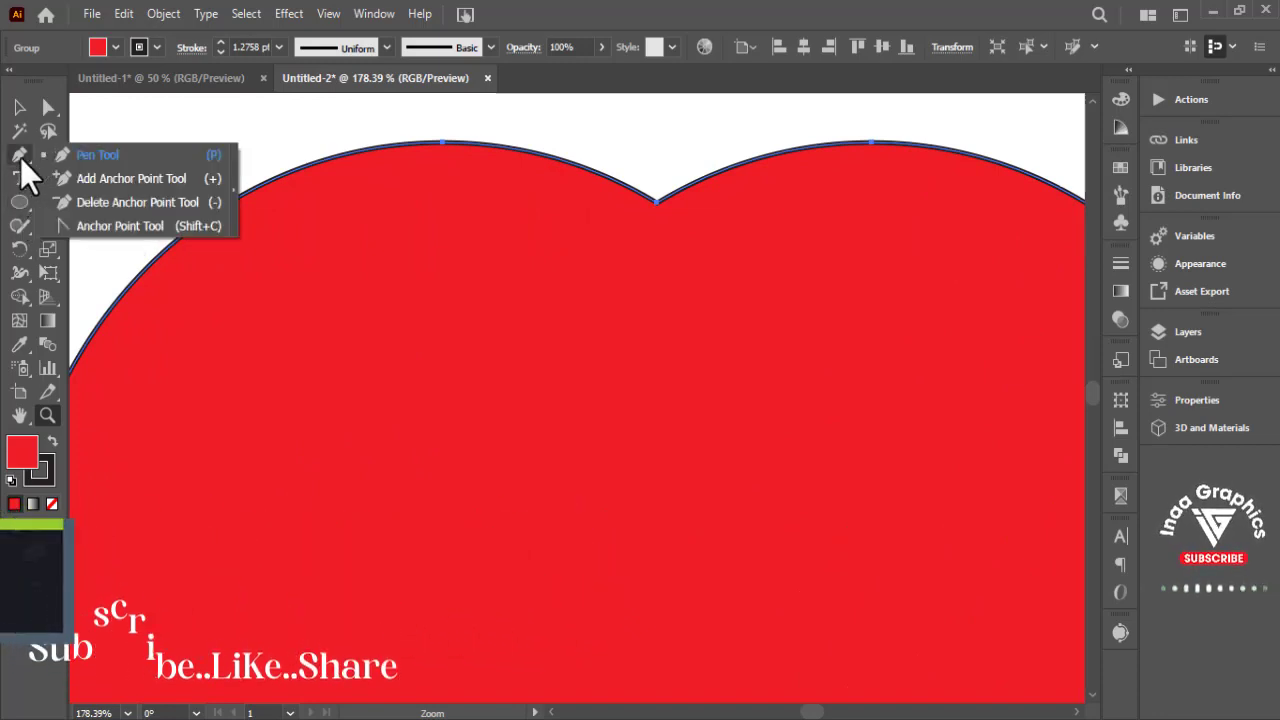
left_click(78, 225)
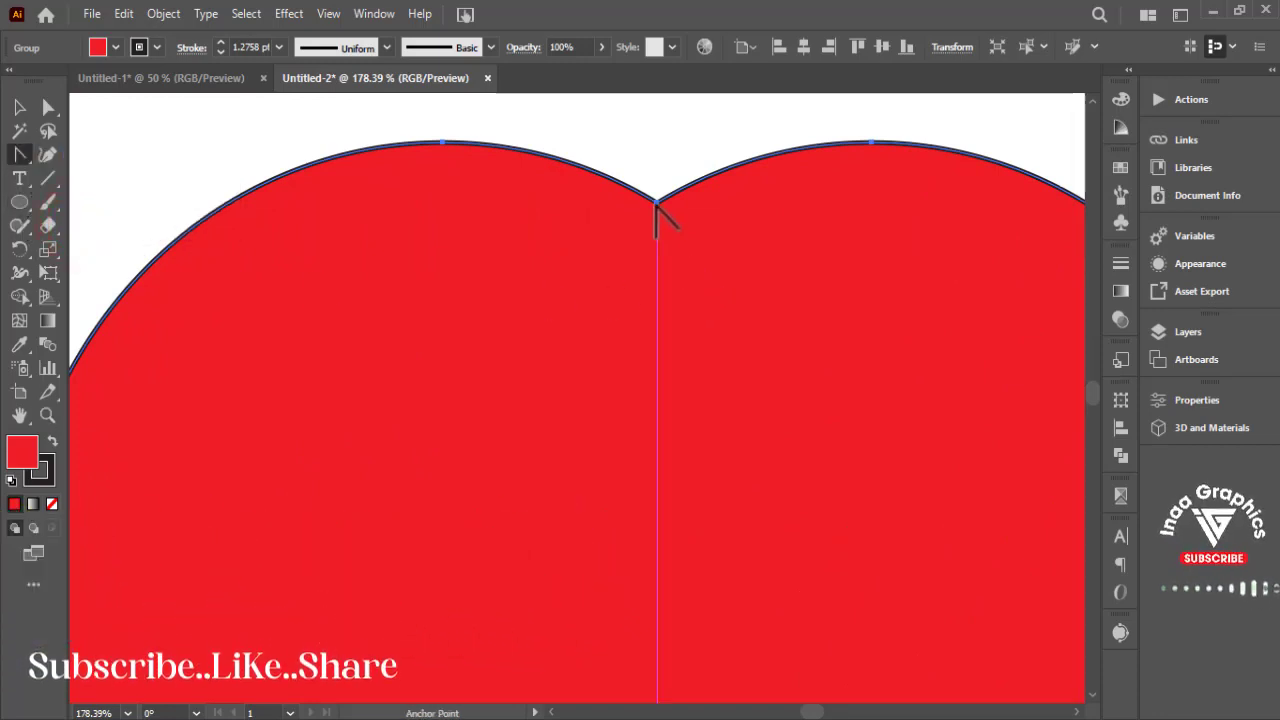
left_click_drag(656, 205, 680, 228)
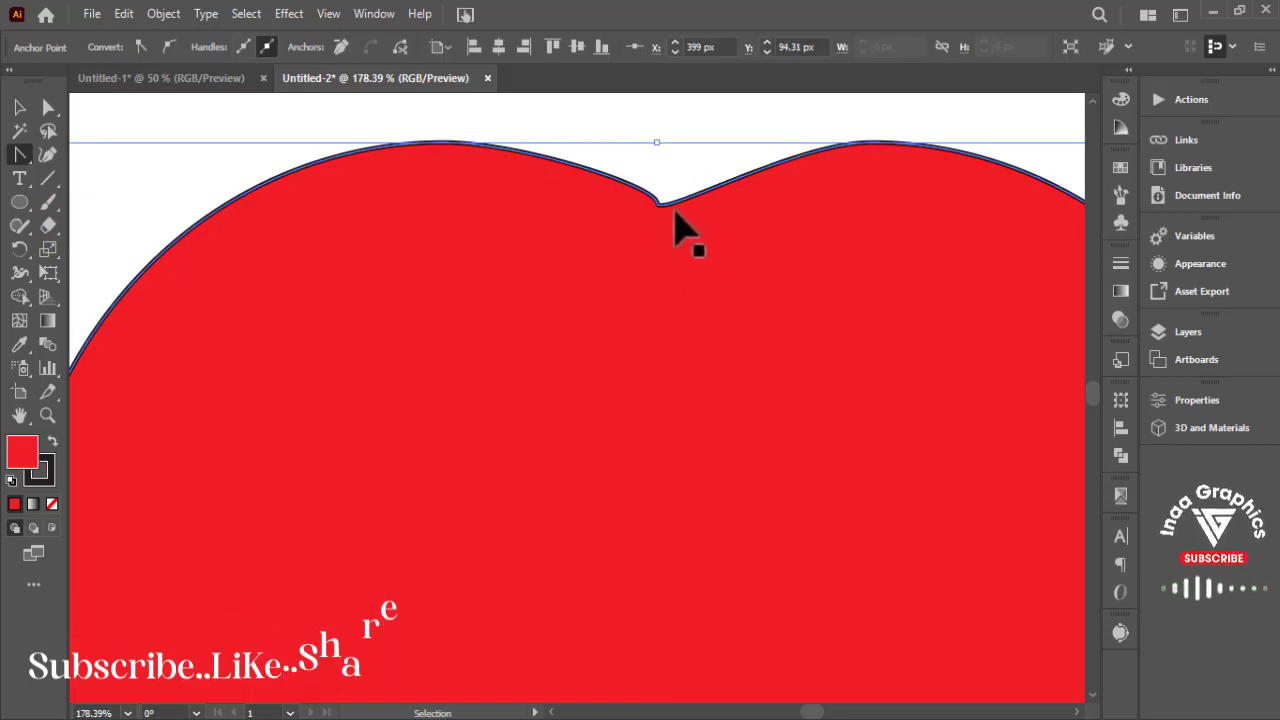
left_click(656, 203)
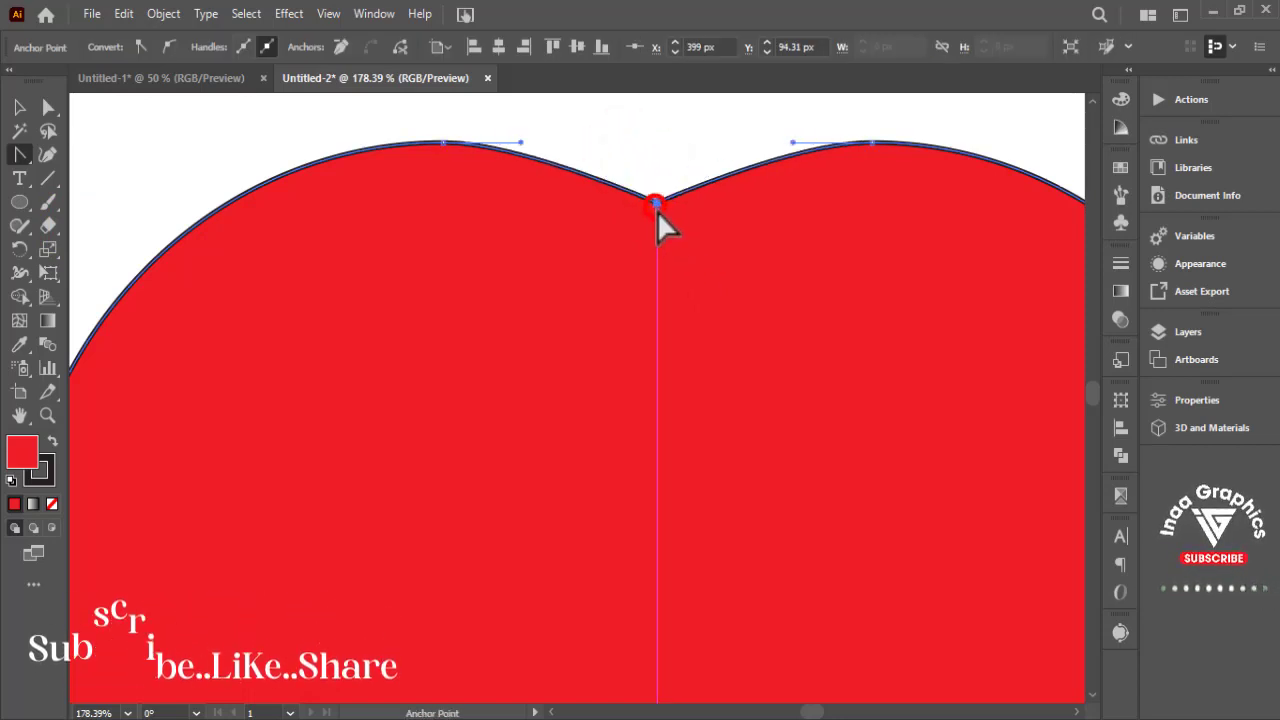
left_click(656, 203)
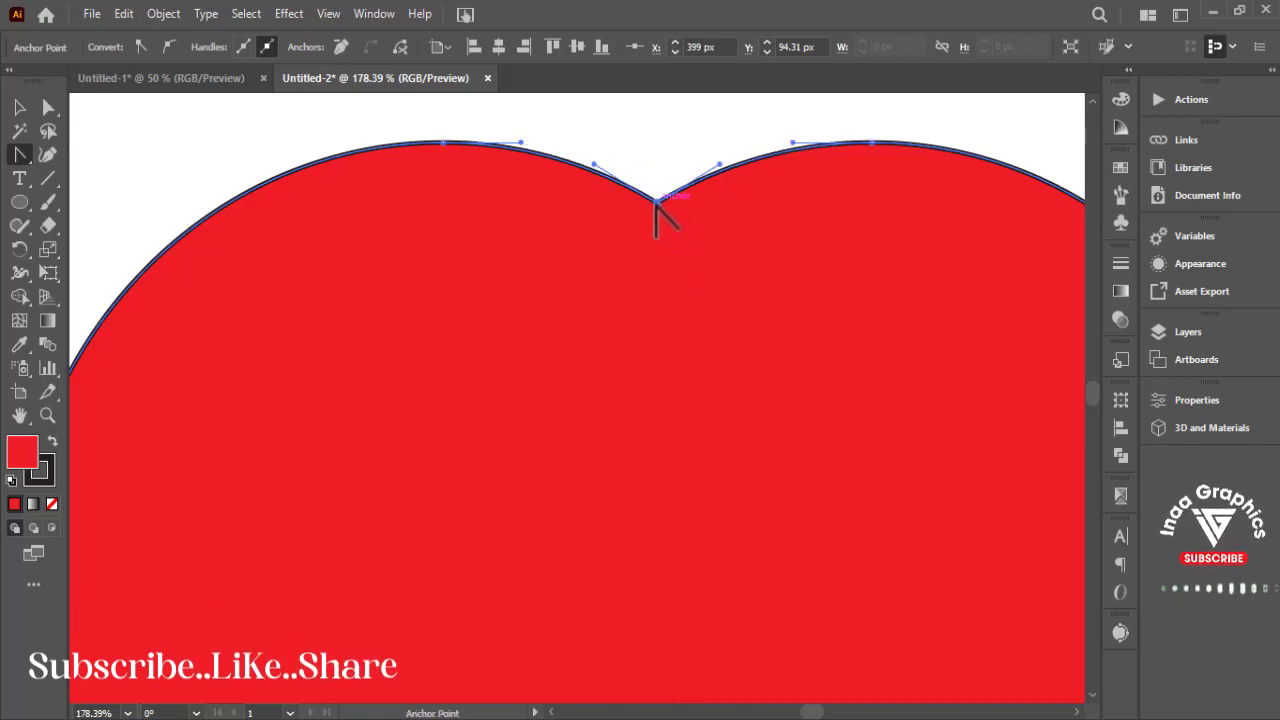
left_click(656, 203)
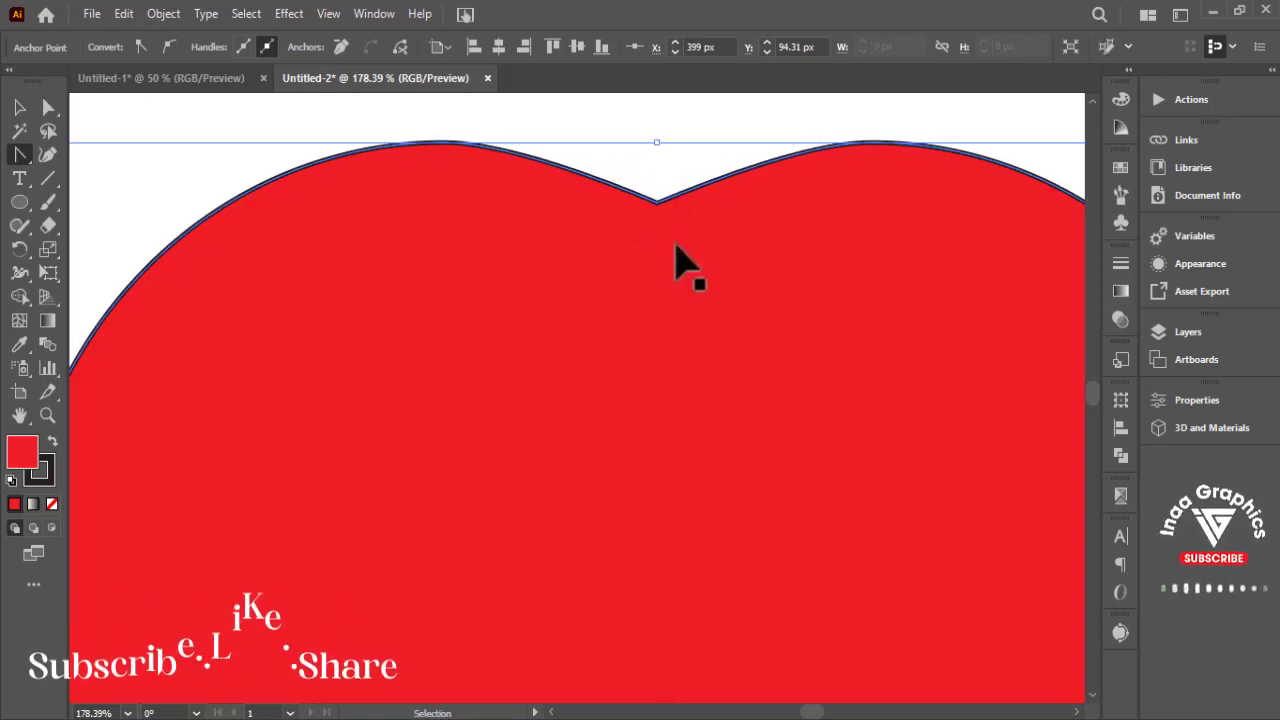
Reshape the curve left of the notch to sharpen the dip, then zoom back out.
left_click(658, 206)
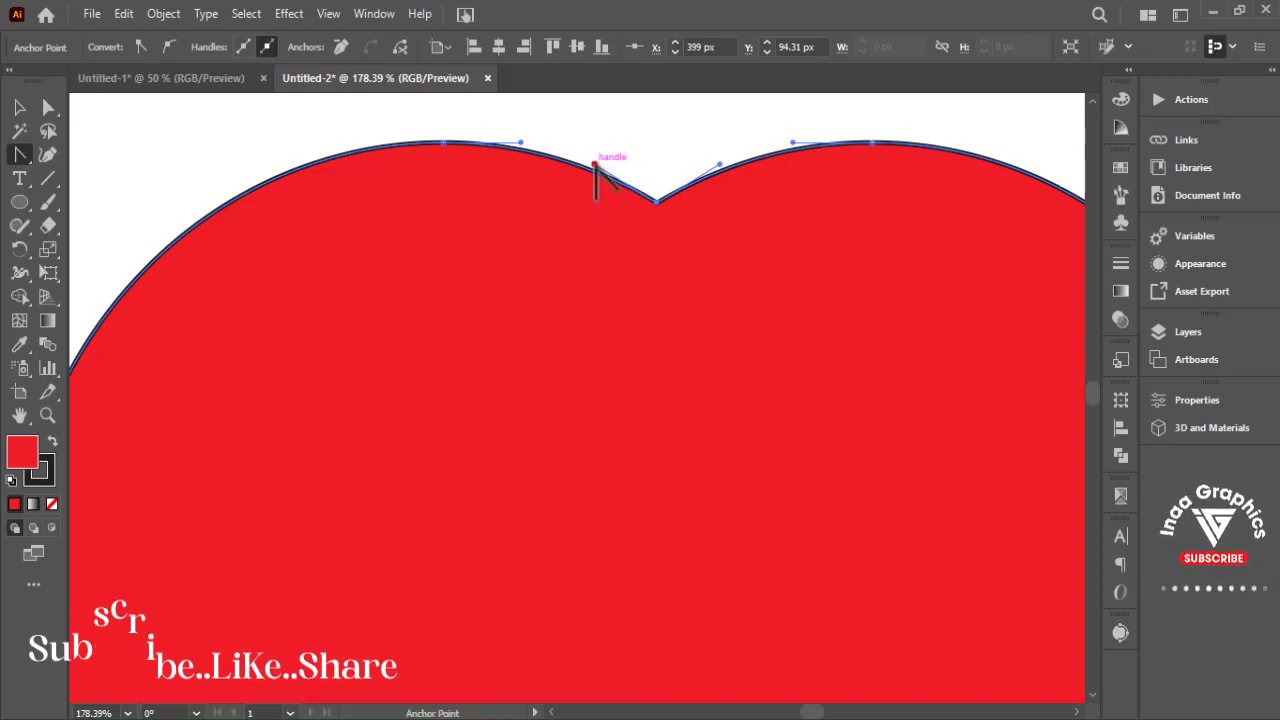
mouse_move(593, 164)
left_mouse_down()
mouse_move(604, 158)
mouse_move(594, 163)
left_mouse_up()
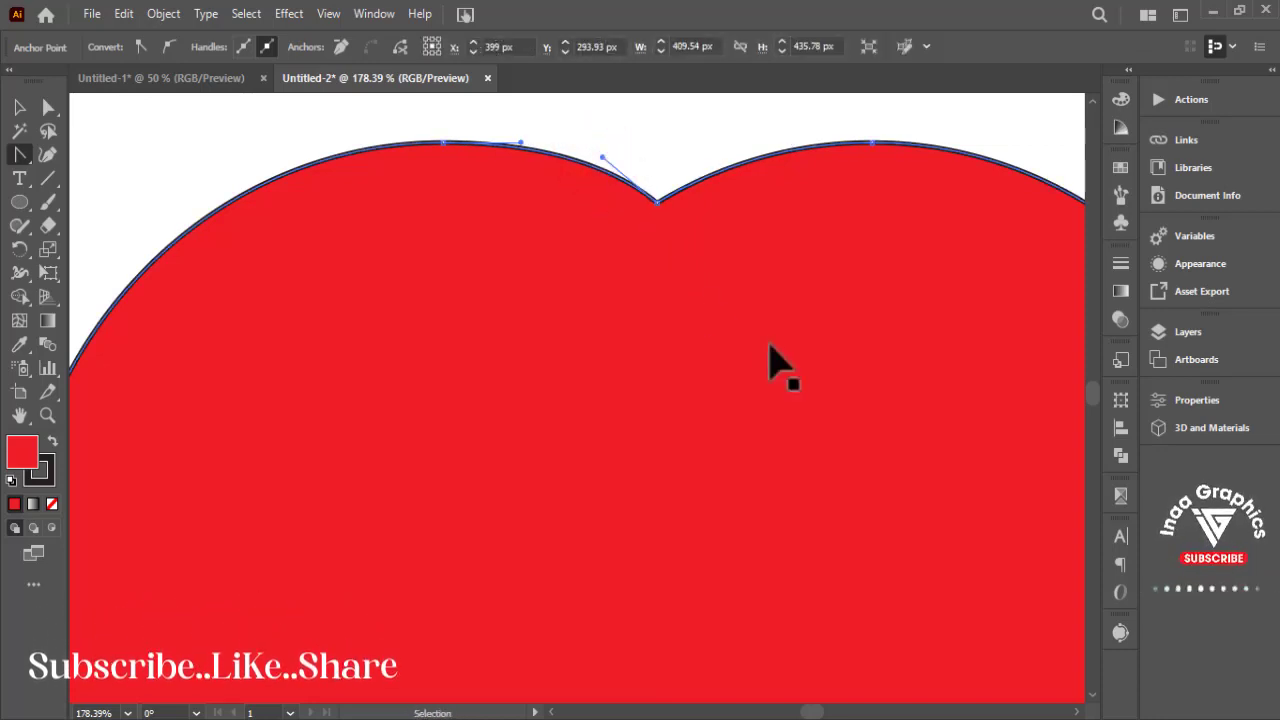
key("ctrl+minus")
key("ctrl+minus")
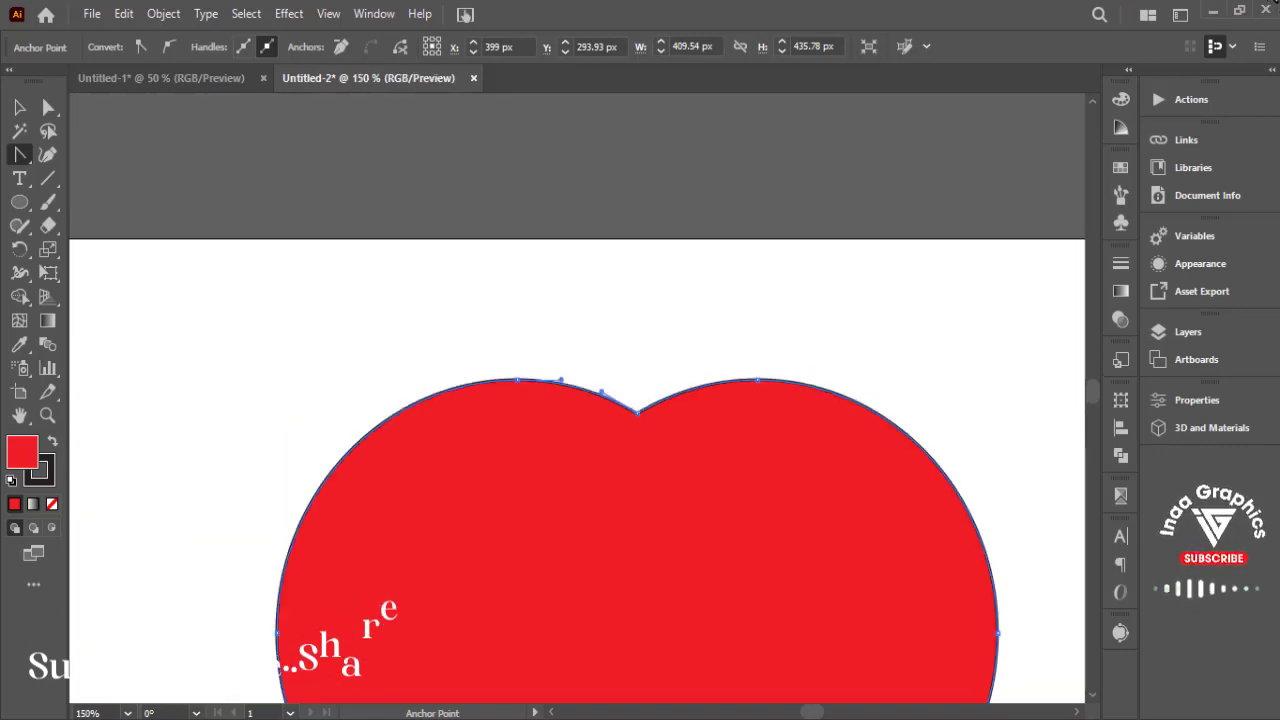
key("ctrl+minus")
key("ctrl+minus")
key("ctrl+minus")
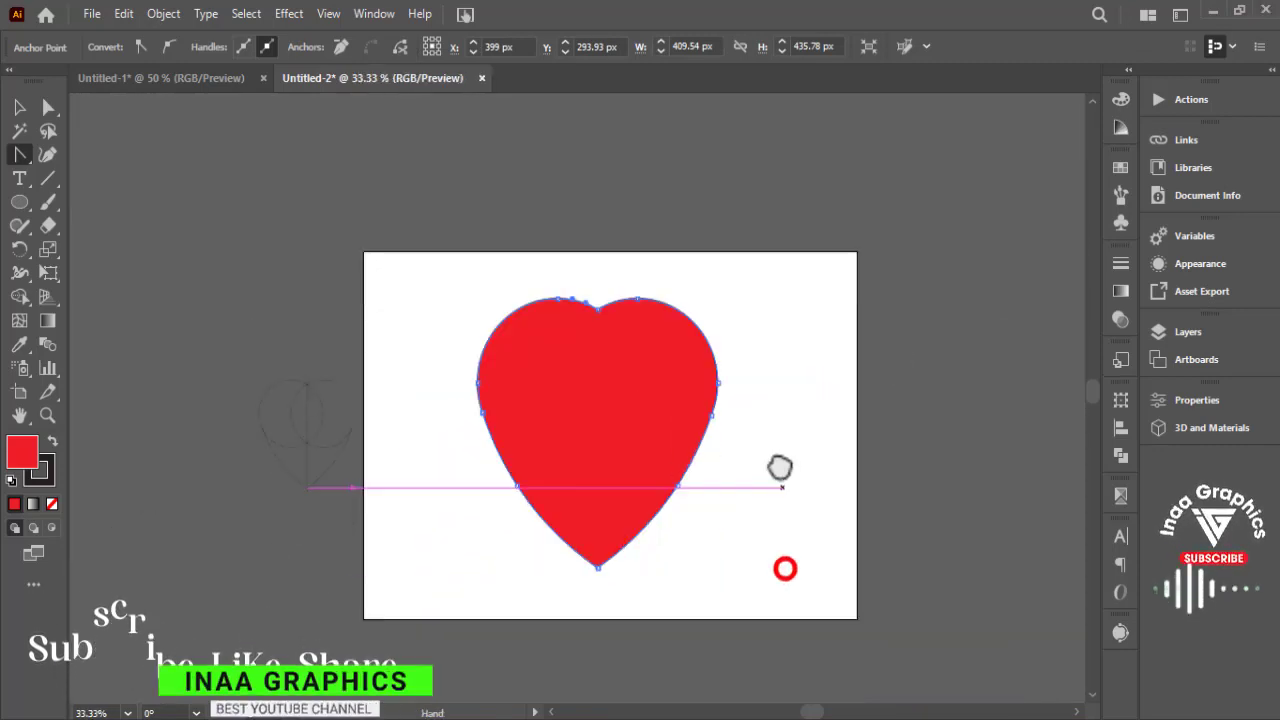
Move the red heart up on the artboard and scale it down slightly around its centre.
left_click_drag(785, 566, 779, 449)
left_click(19, 107)
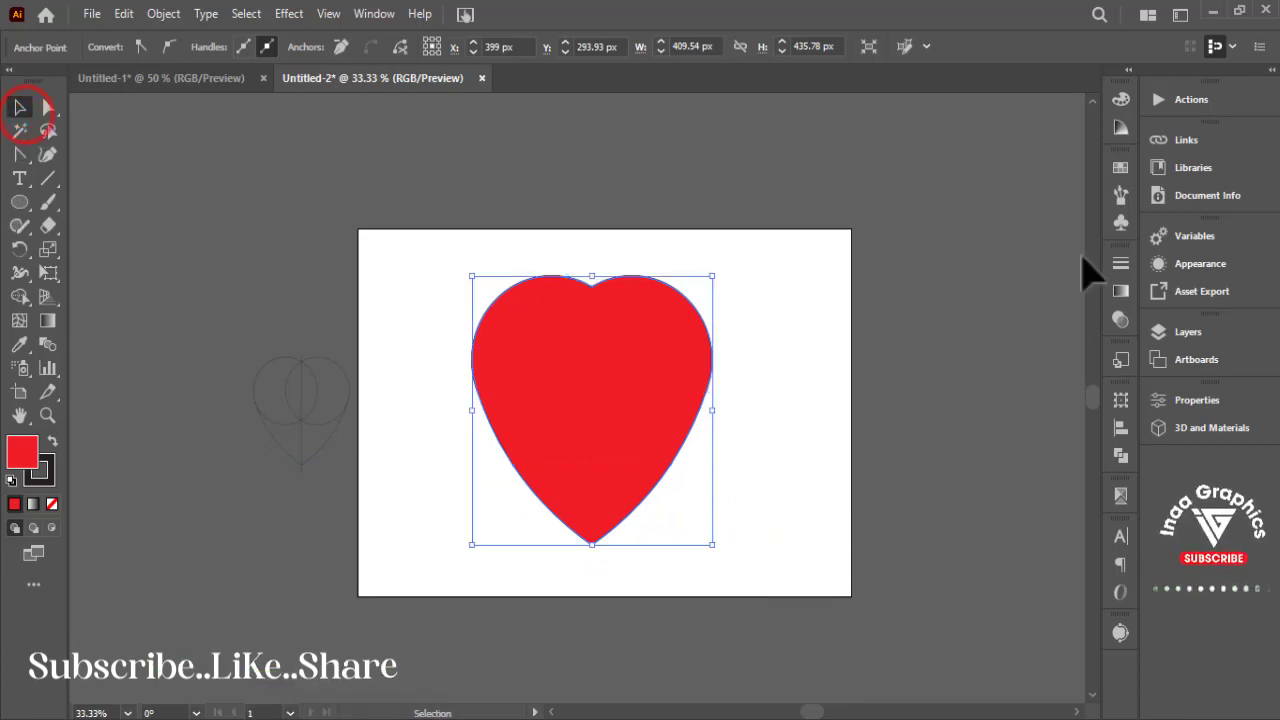
key("ctrl+plus")
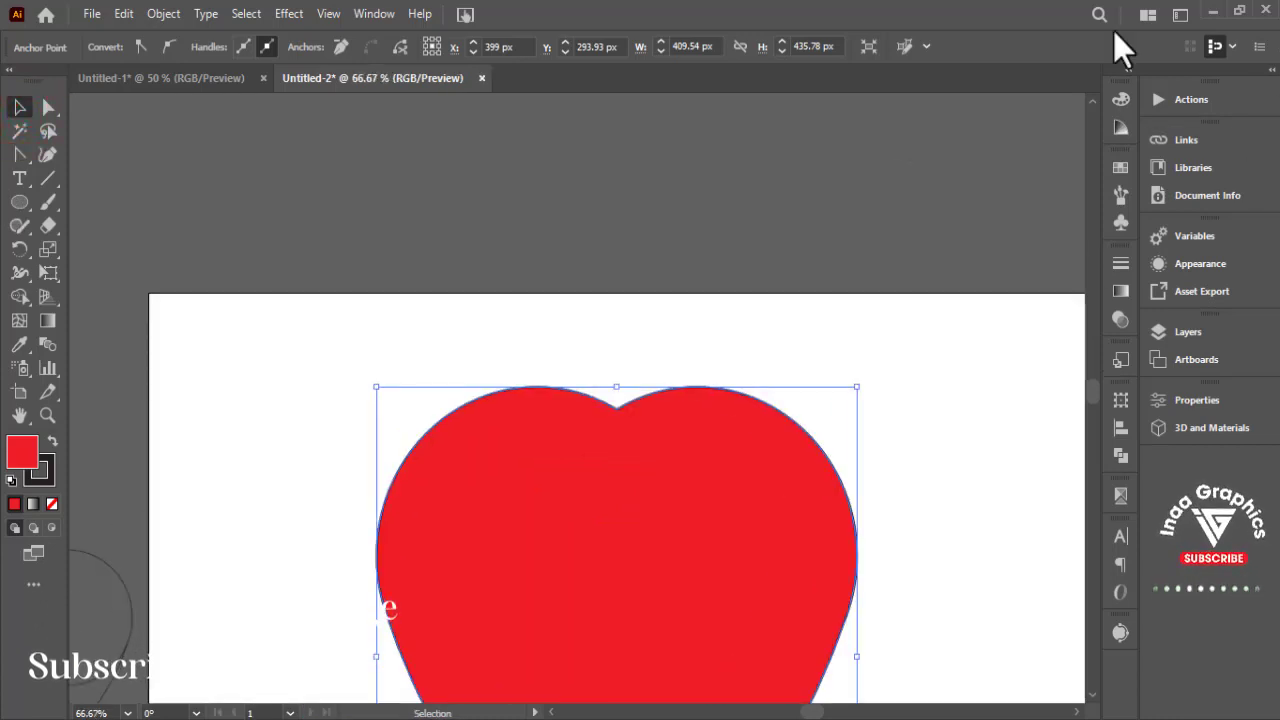
left_click_drag(642, 575, 594, 363)
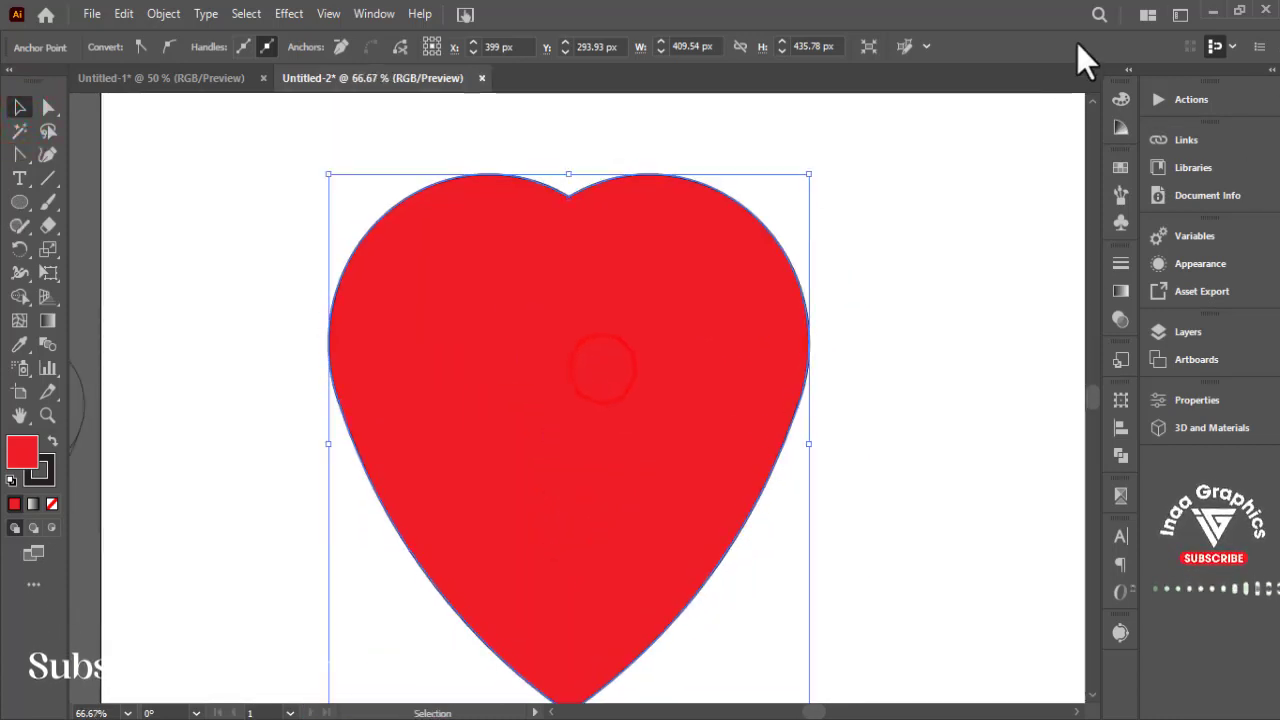
key("ctrl+minus")
left_click_drag(651, 606, 622, 390)
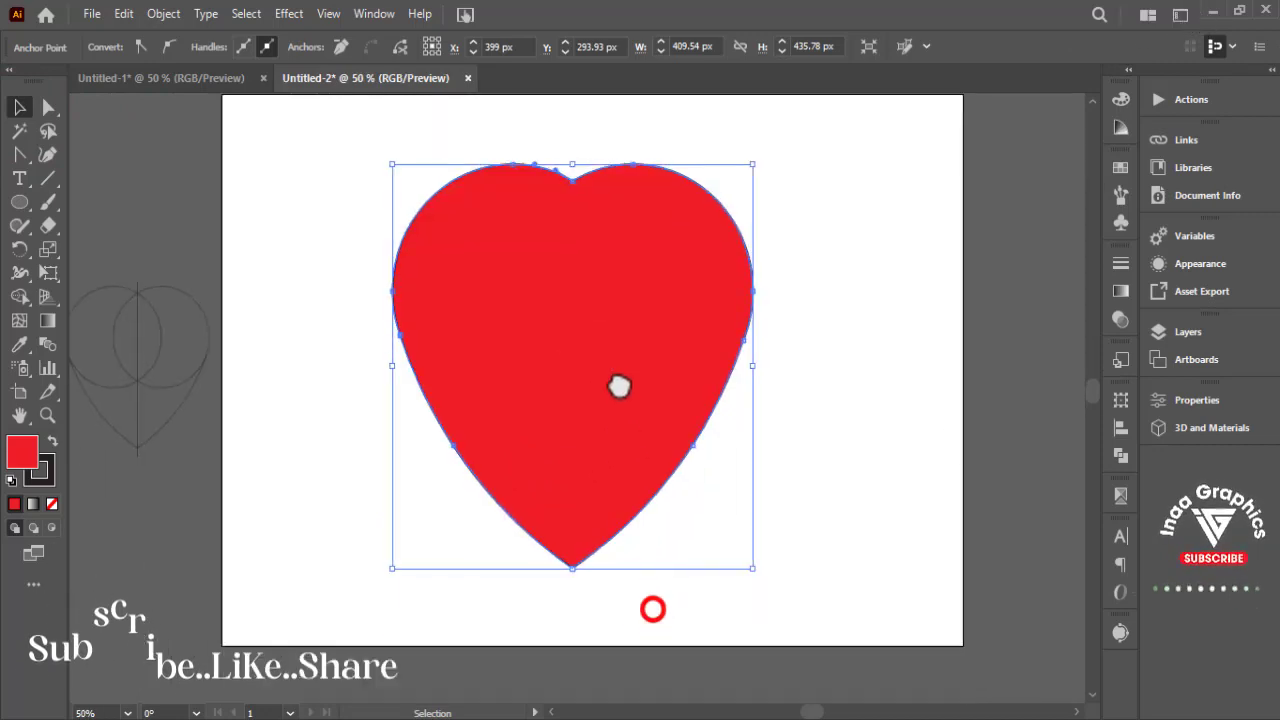
left_click(243, 286)
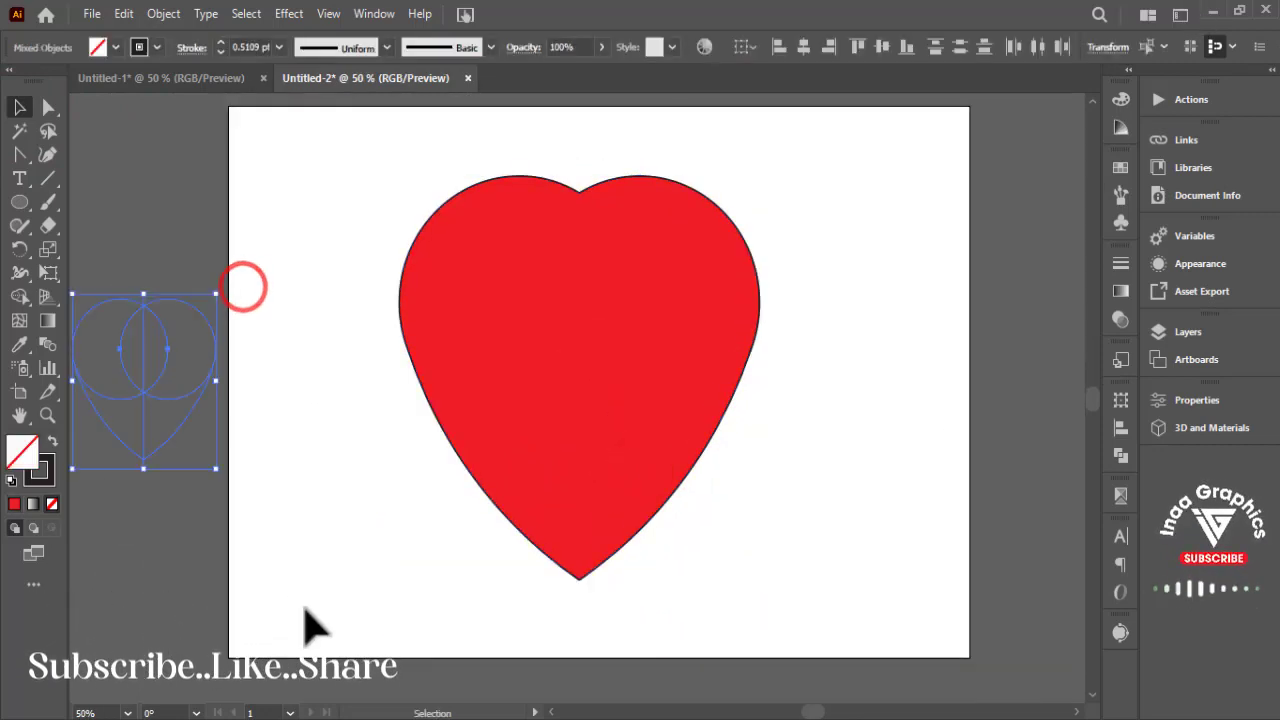
left_click_drag(556, 543, 531, 567)
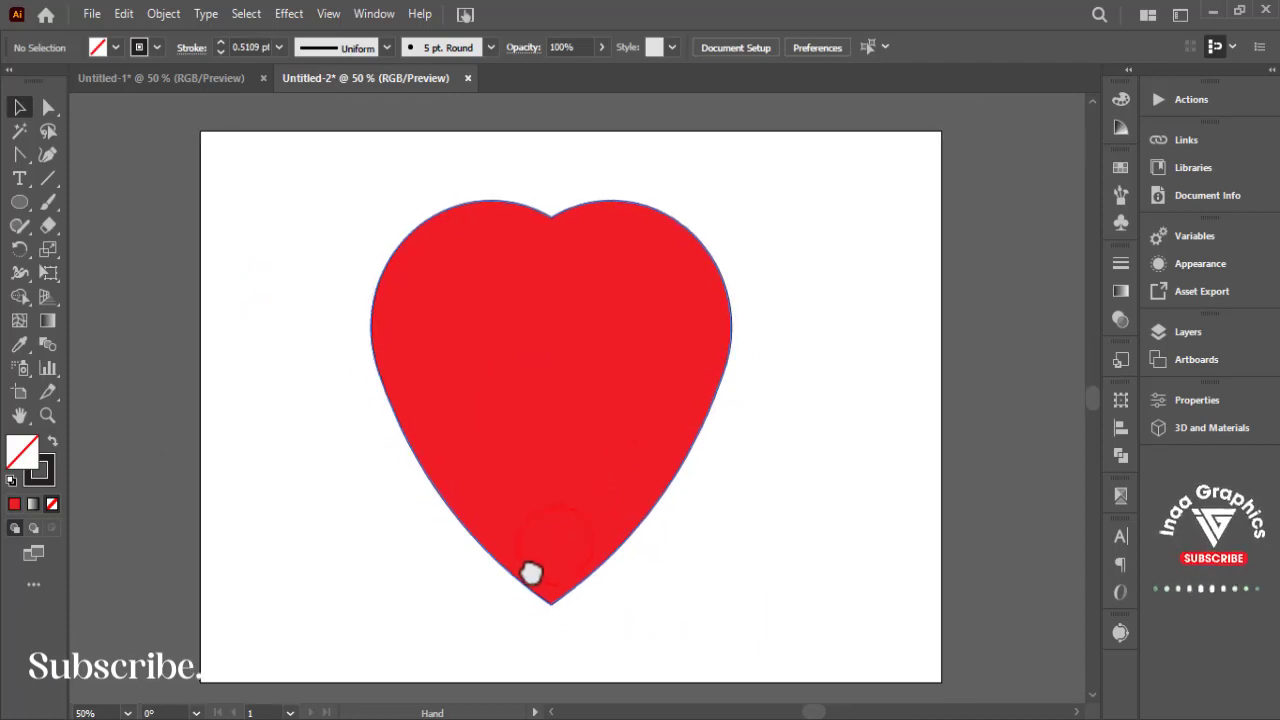
left_click_drag(563, 527, 572, 497)
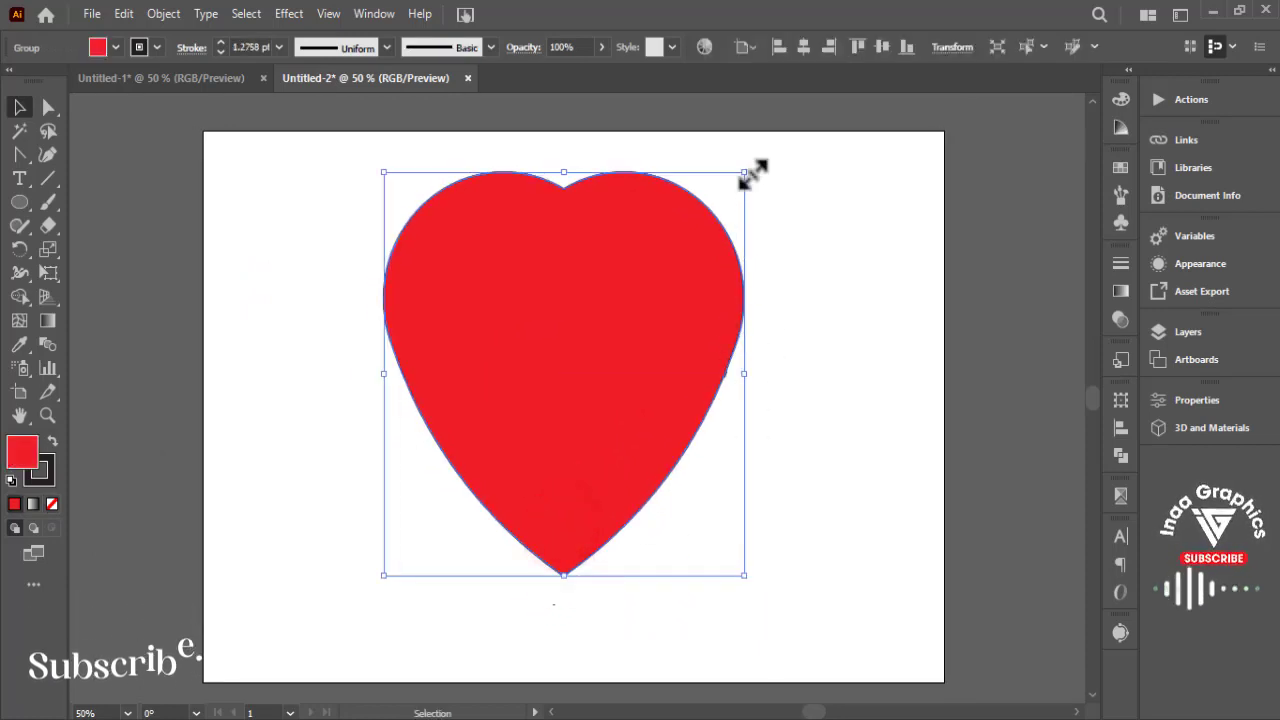
left_click_drag(748, 170, 643, 306)
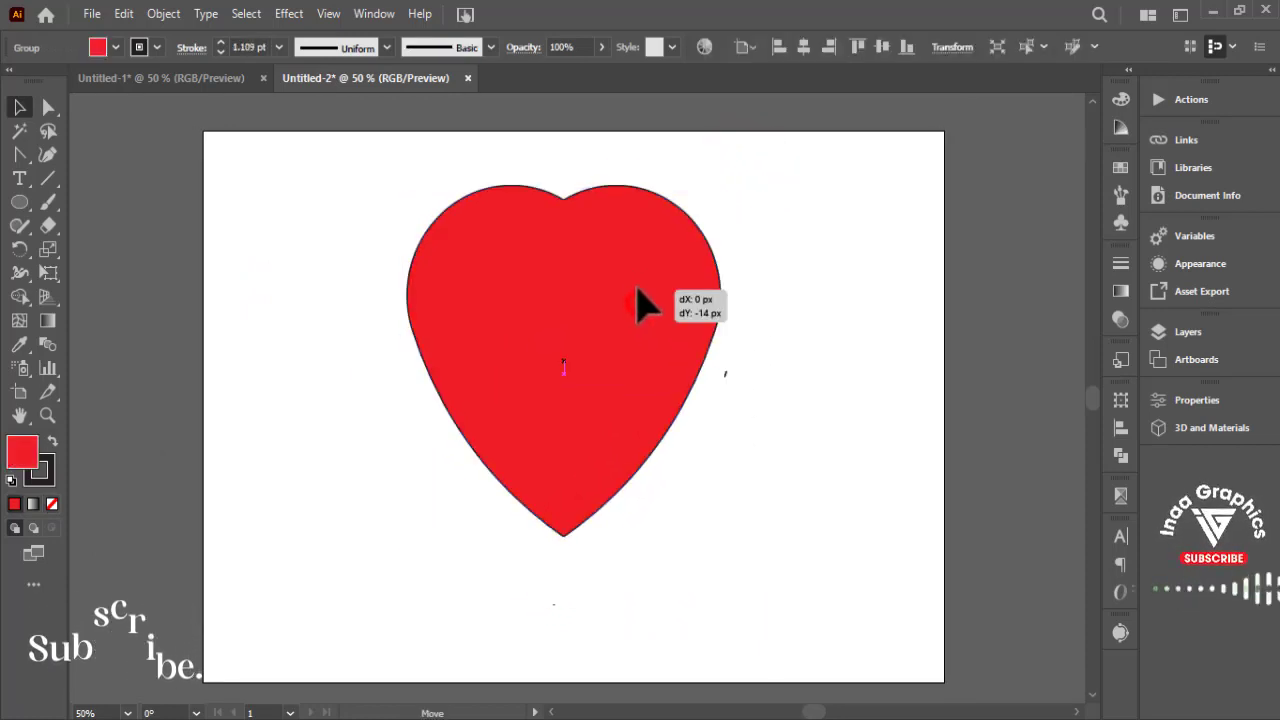
left_click(748, 443)
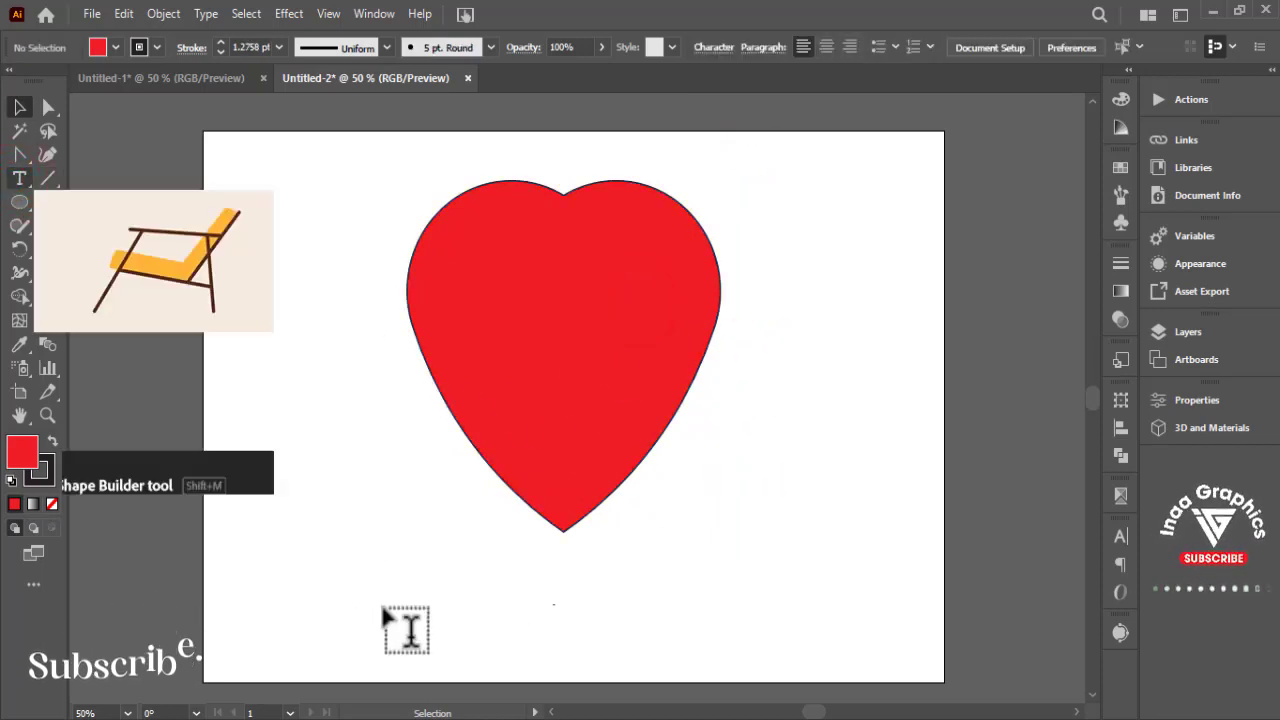
Add a text object reading 'LOVE HEART' below the red heart.
left_click(315, 604)
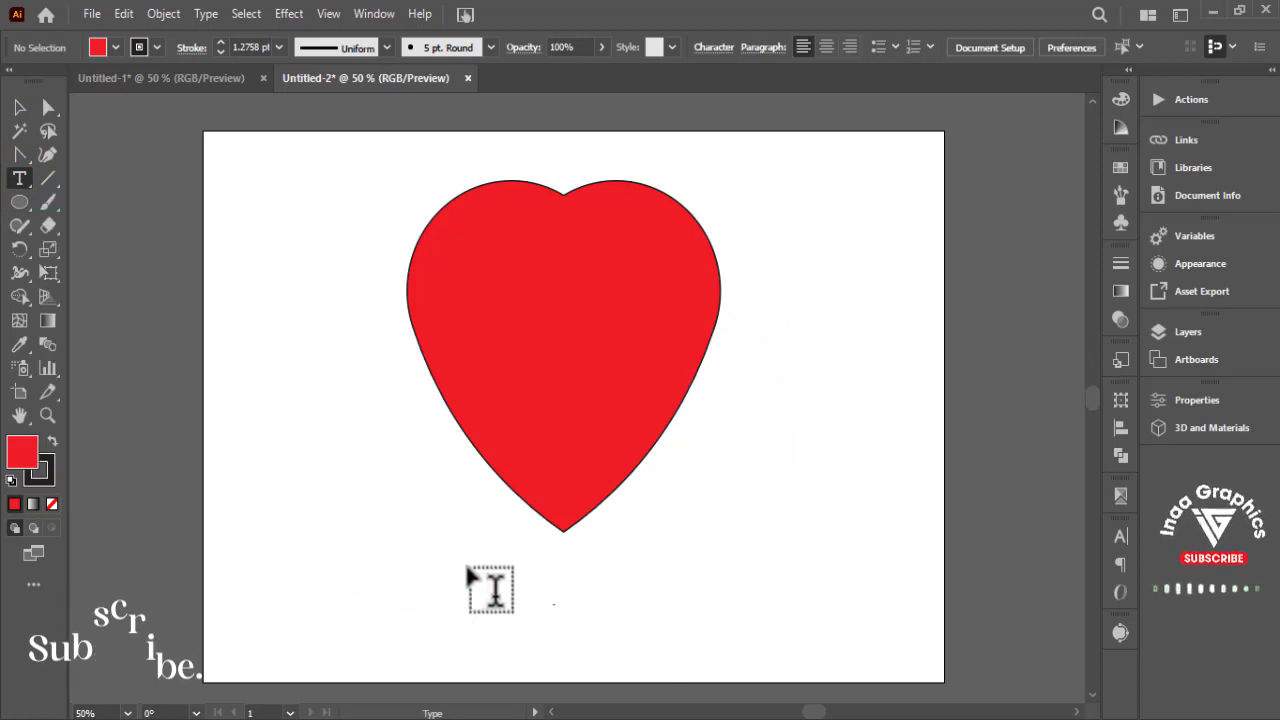
left_click(446, 610)
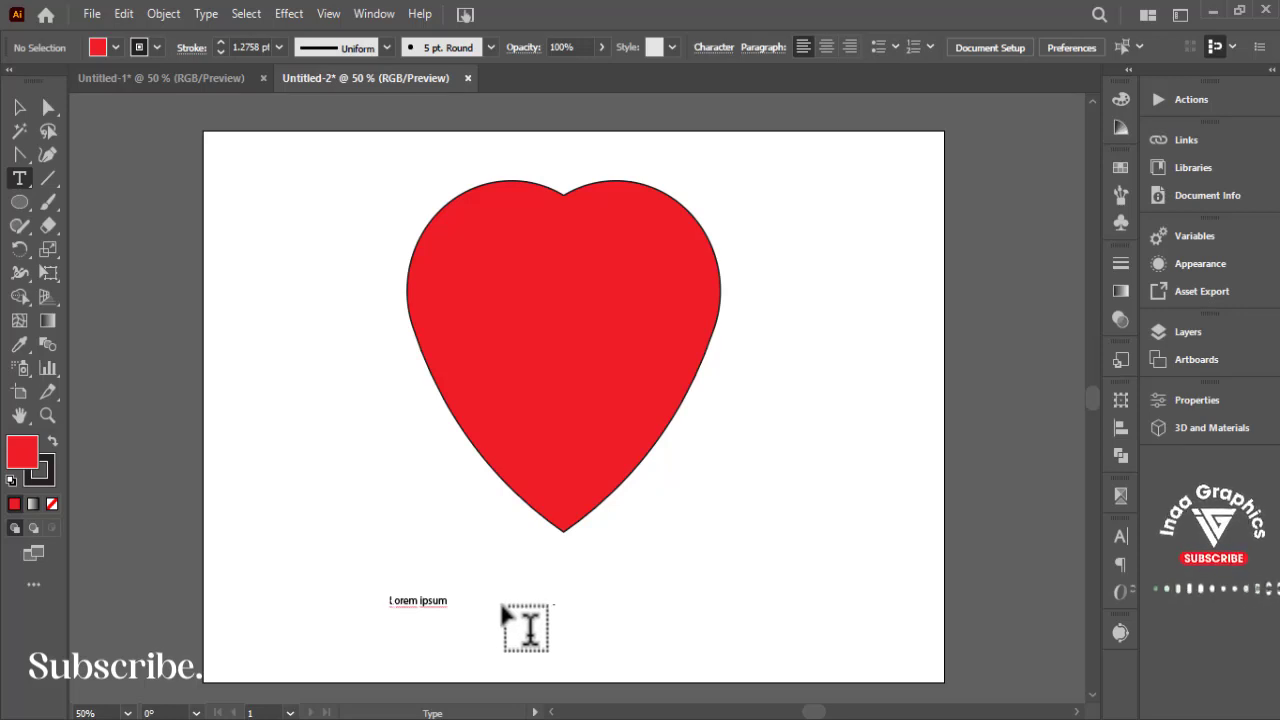
key("Escape")
left_click(467, 600)
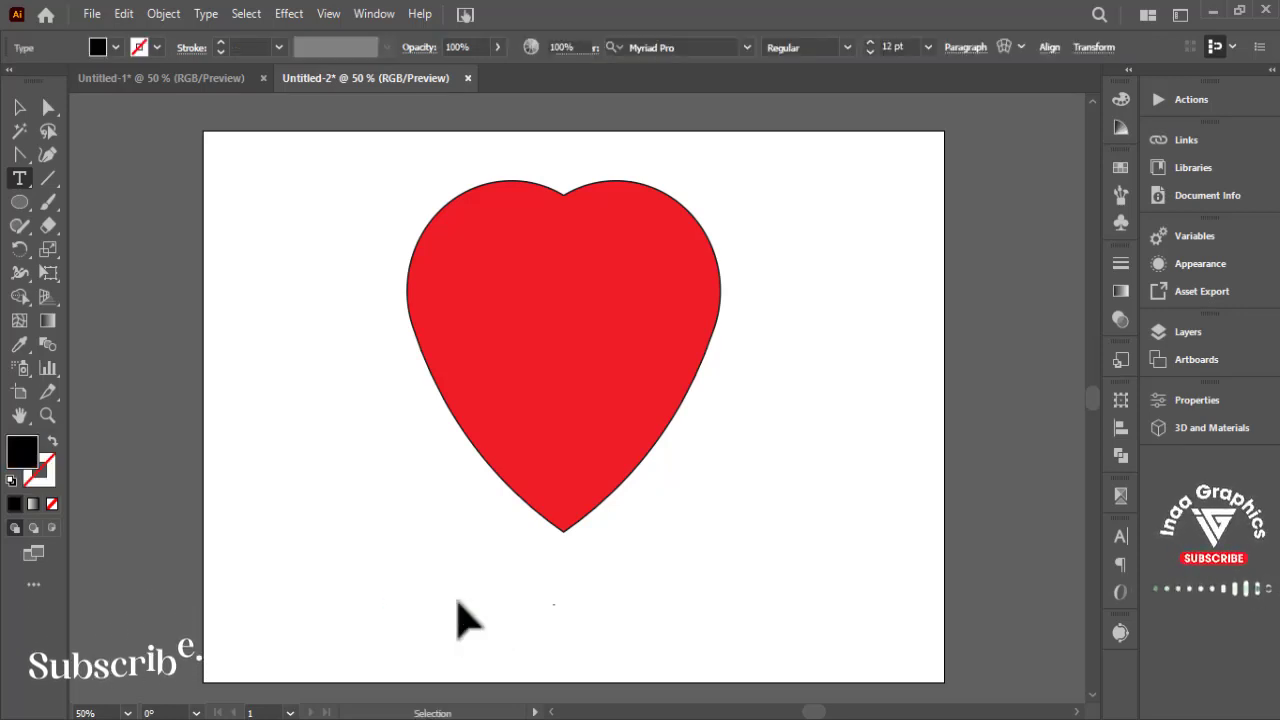
left_click(455, 596)
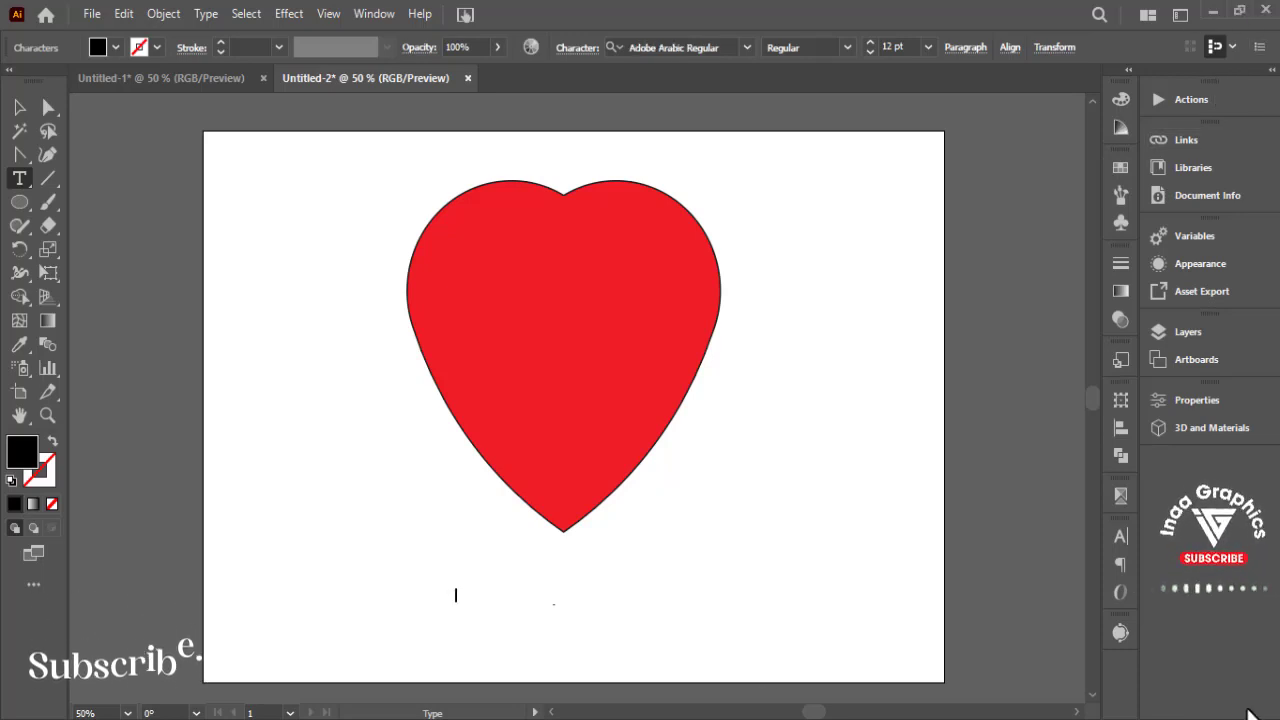
left_click(1113, 440)
type("Lo")
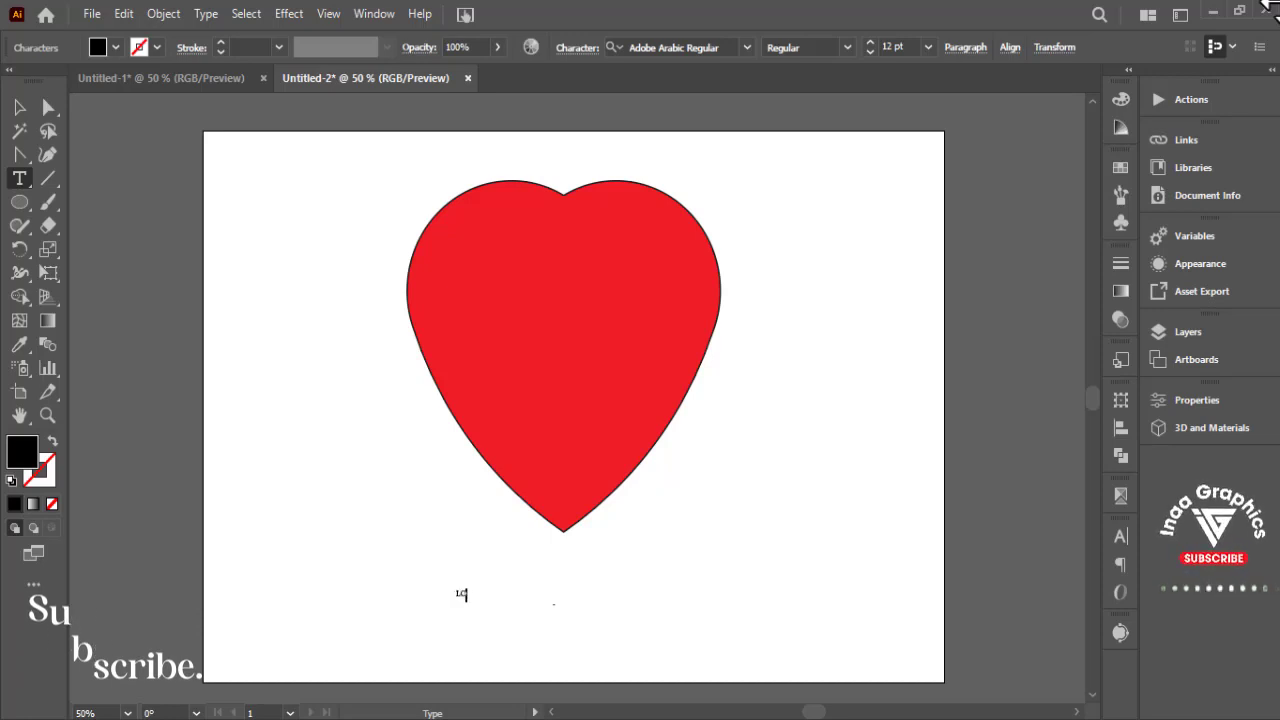
type("VE HE")
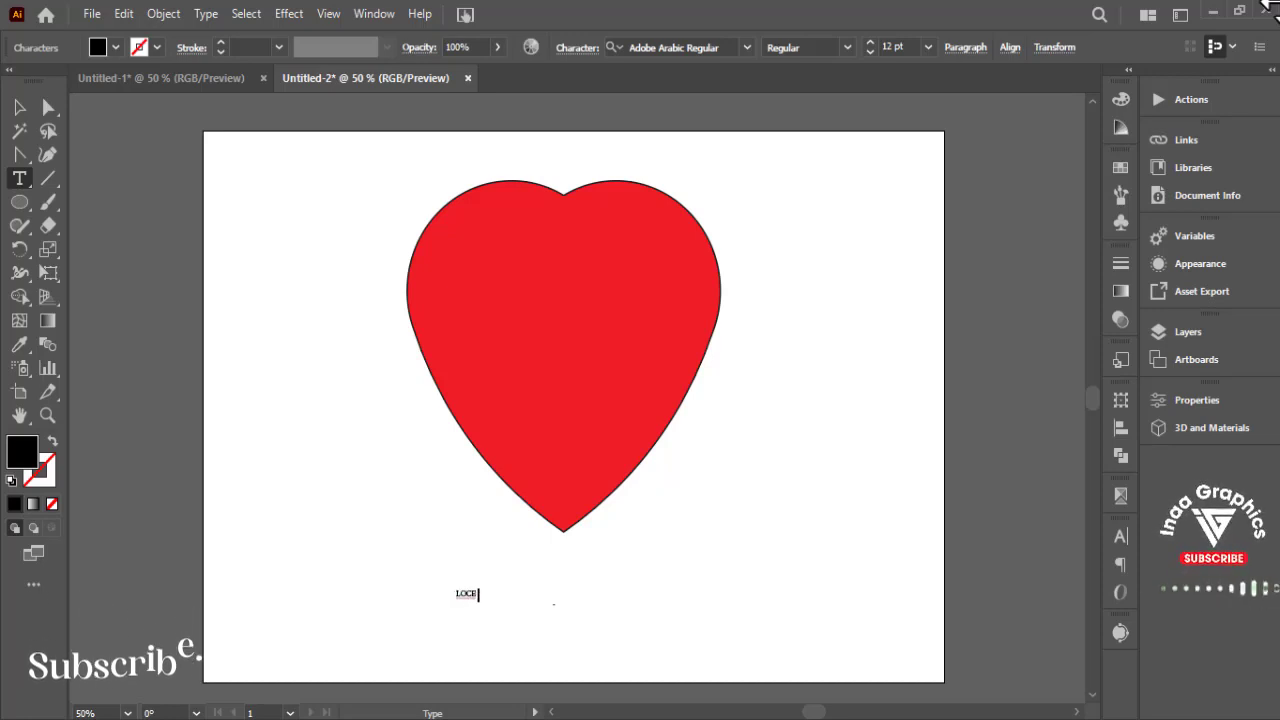
type("A")
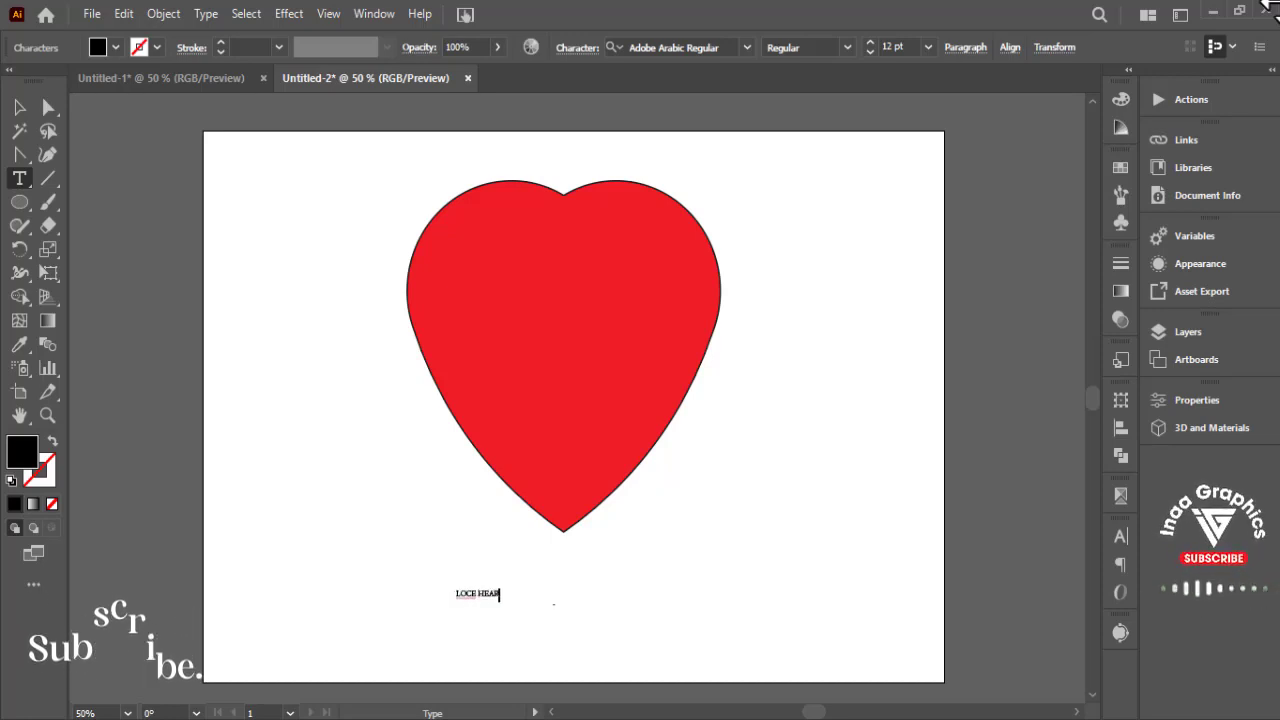
type("RT")
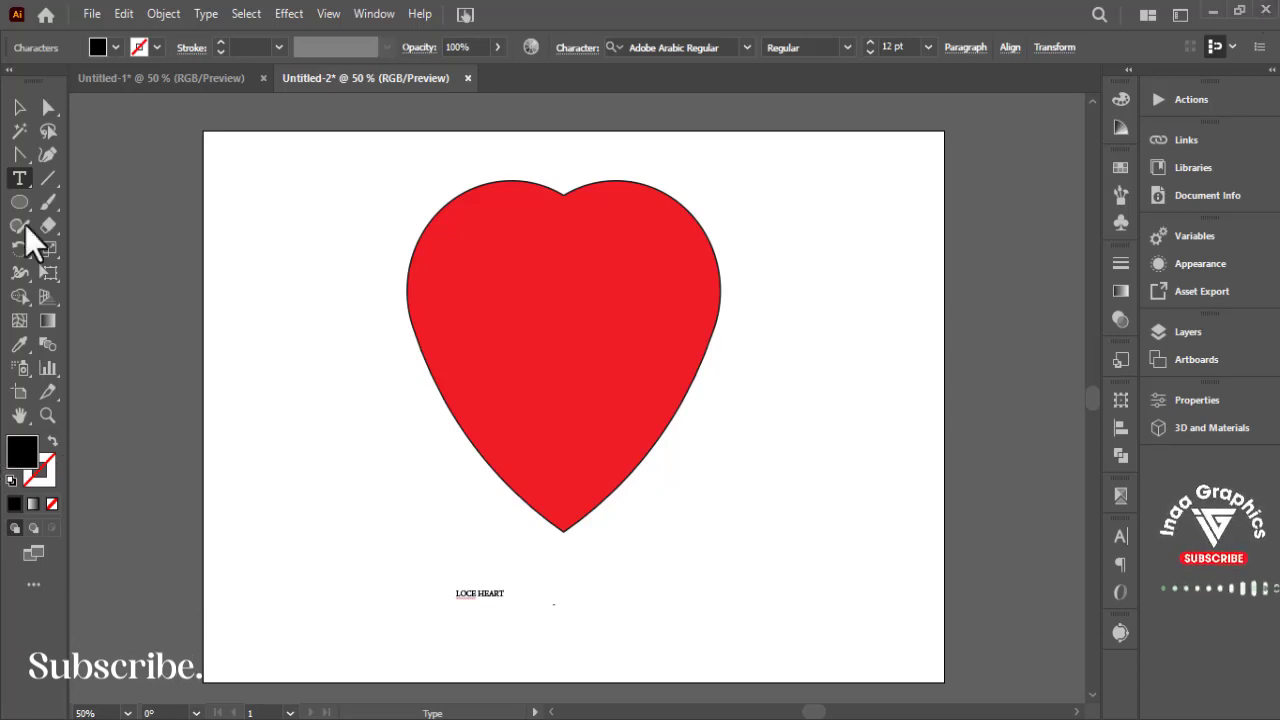
Enlarge the text beneath the heart and correct the mistyped C to V in LOVE.
left_click(19, 107)
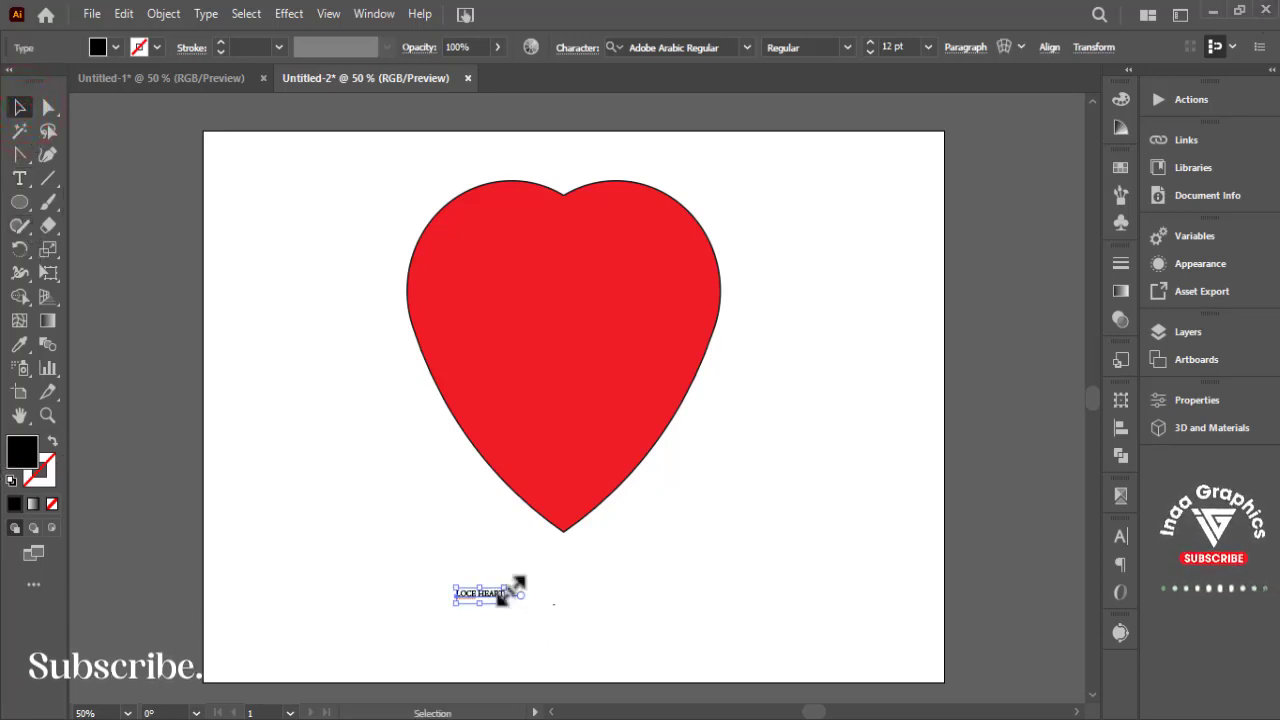
left_click_drag(690, 549, 690, 612)
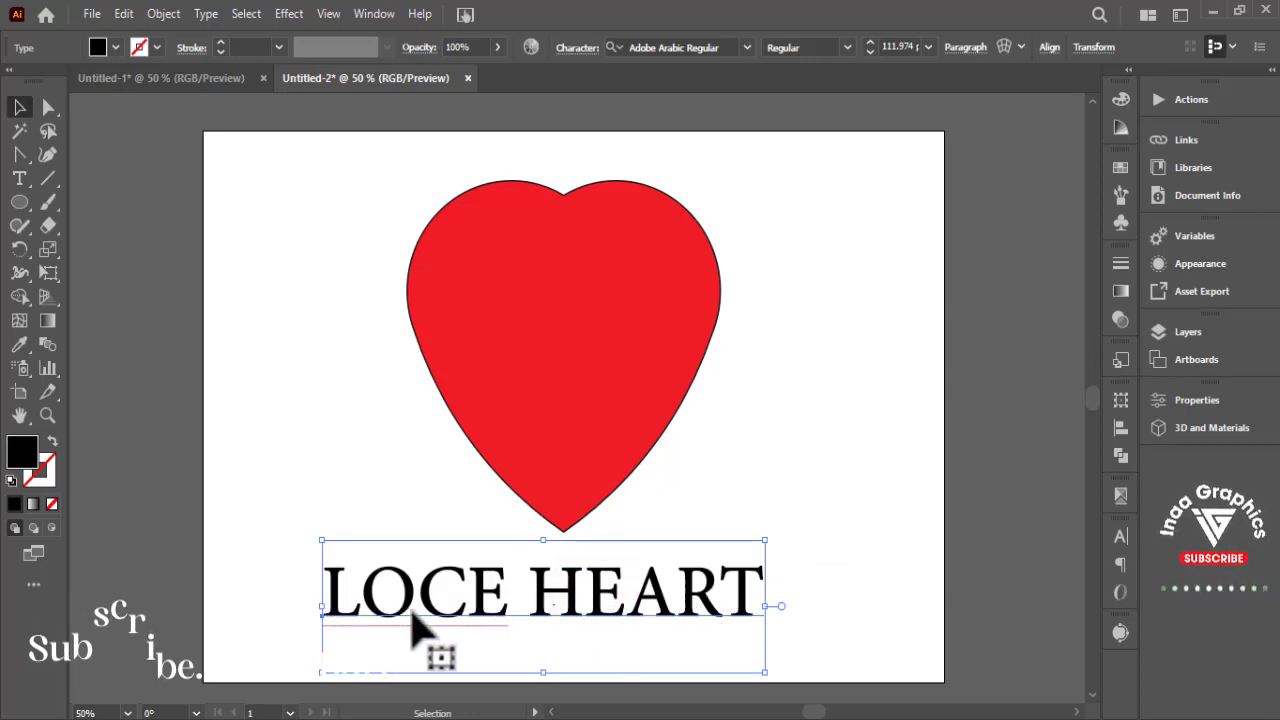
double_click(441, 620)
left_click_drag(465, 598, 420, 597)
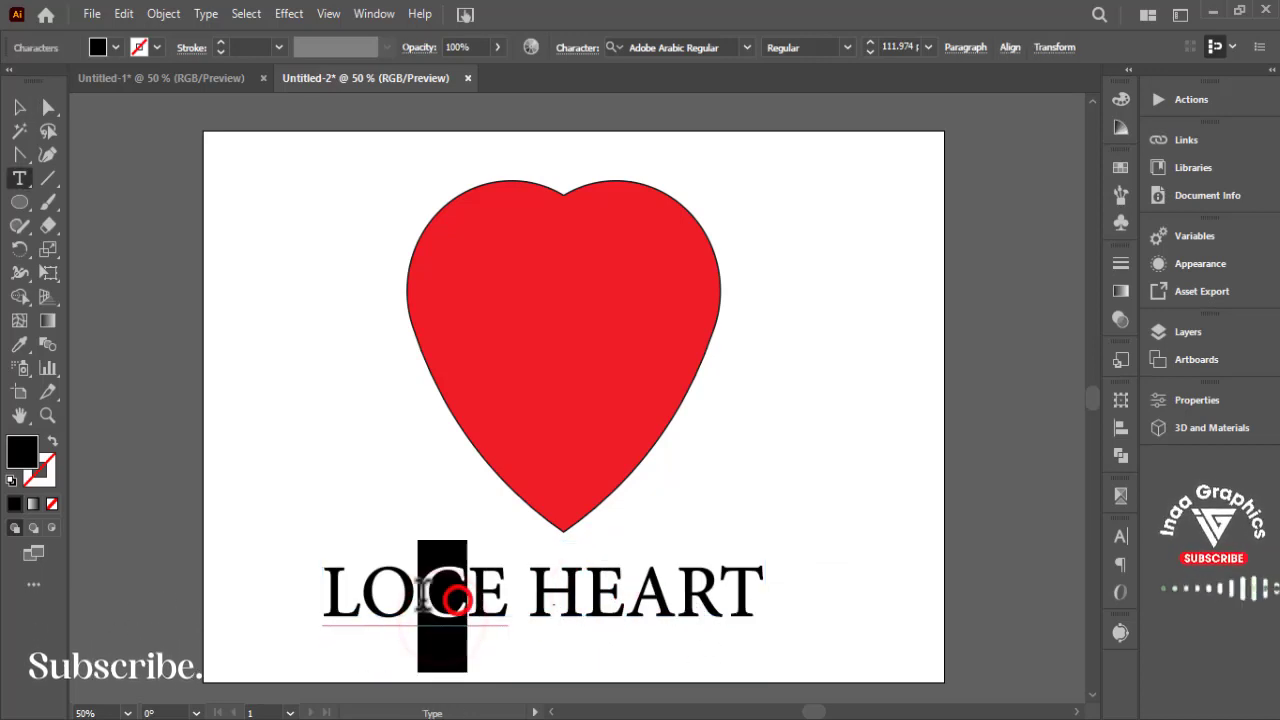
type("V")
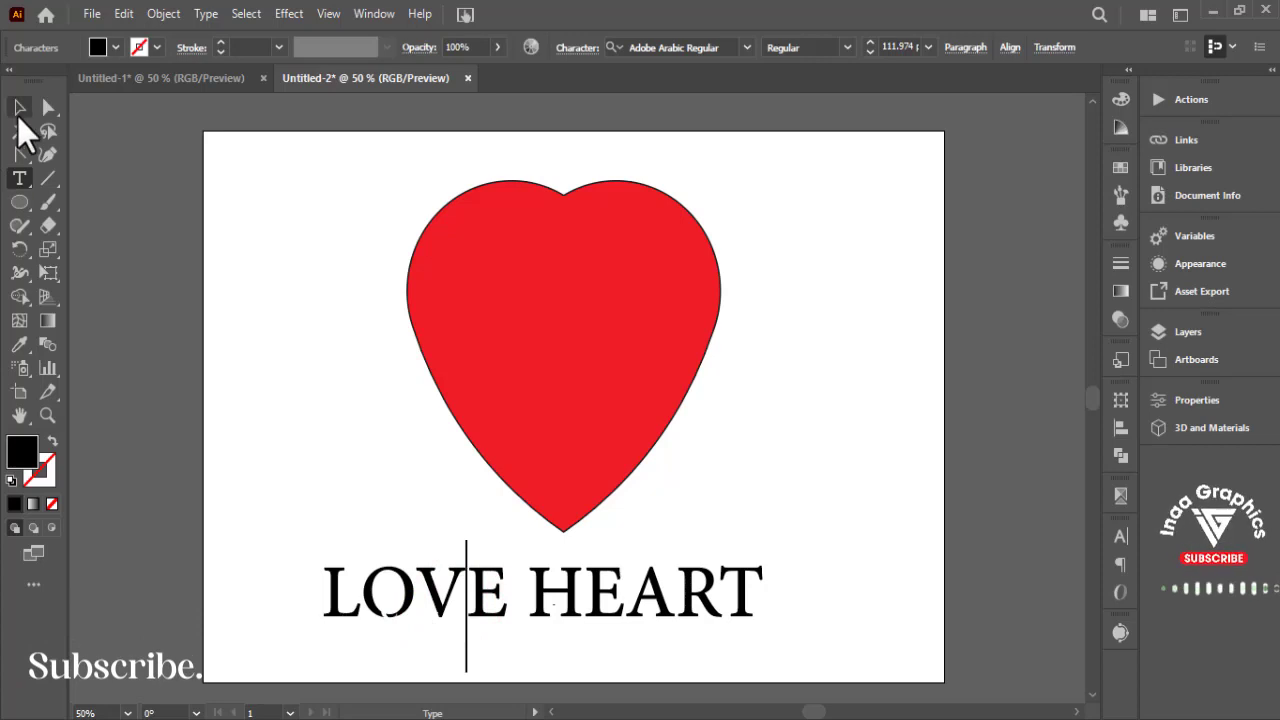
left_click(22, 107)
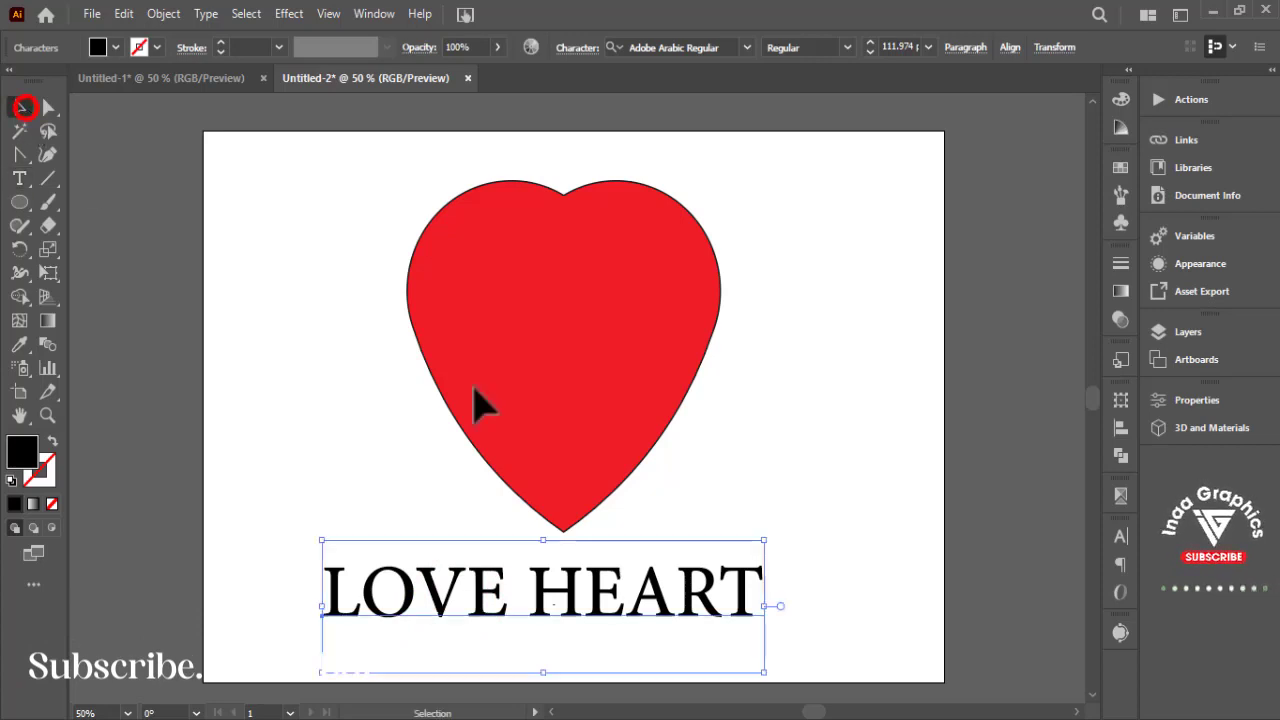
Search the font list for Gotham and set the LOVE HEART text to Gotham Black.
left_click(747, 50)
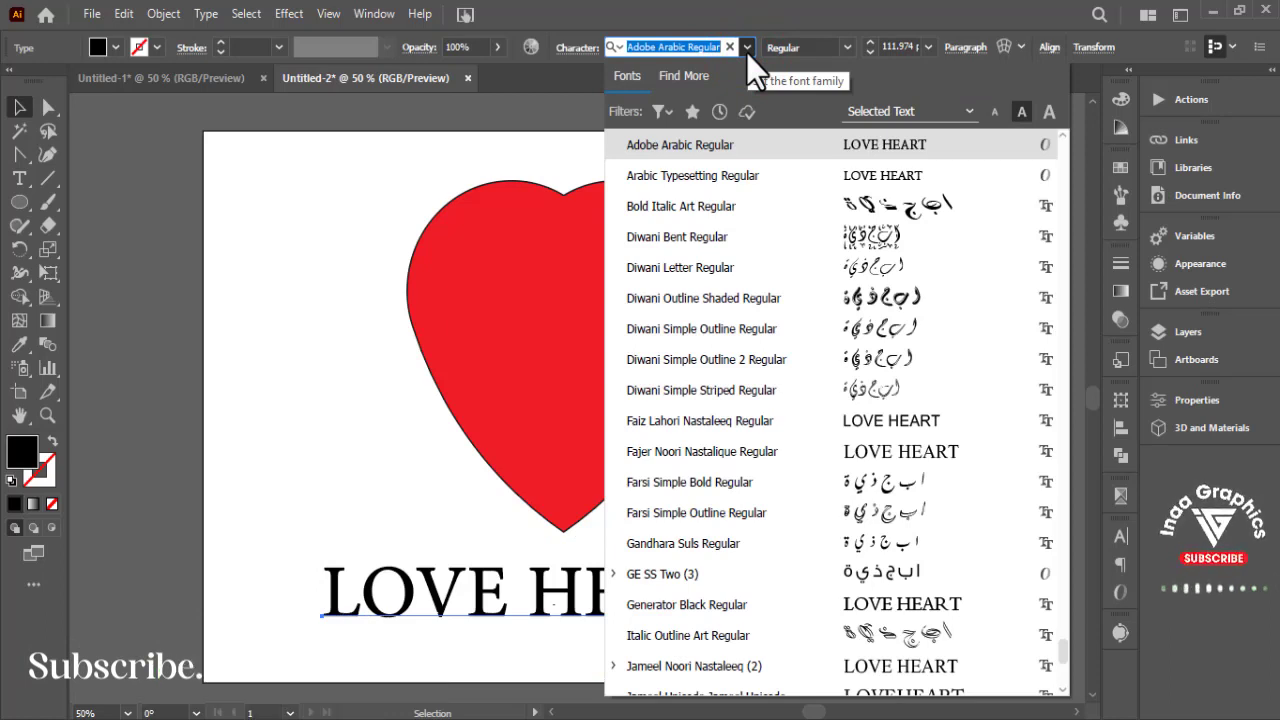
type("G")
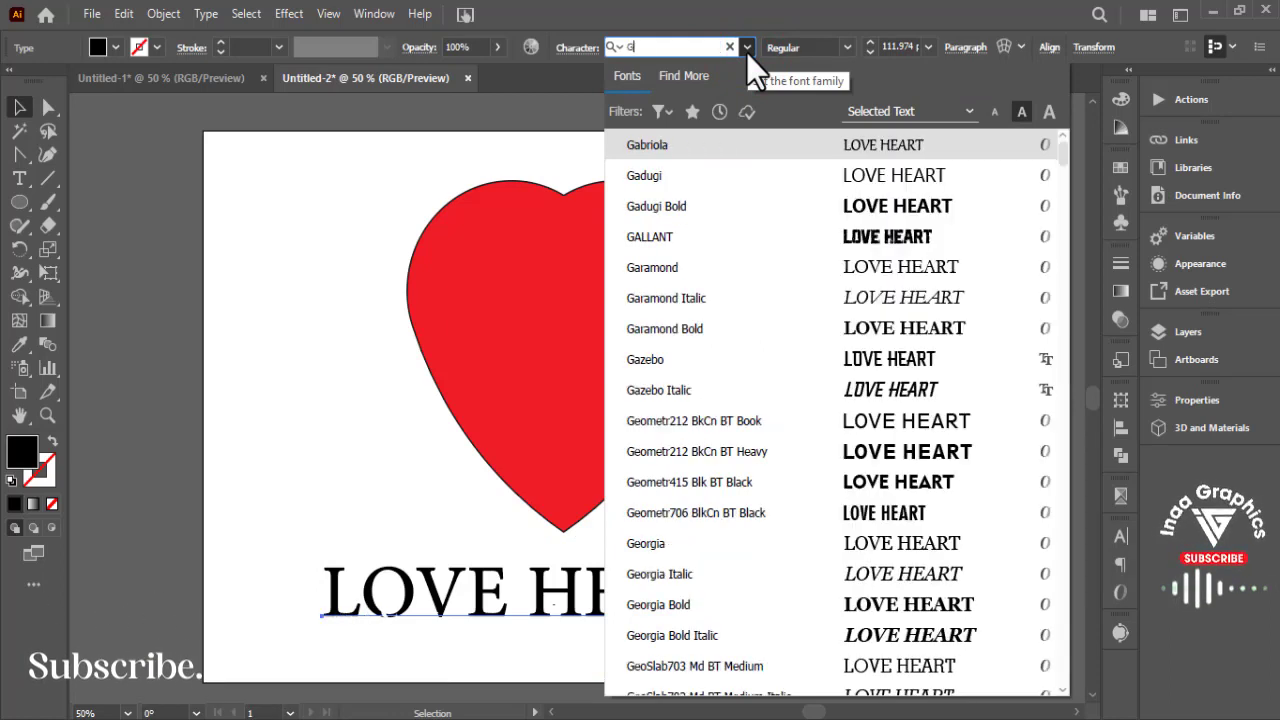
type("HU")
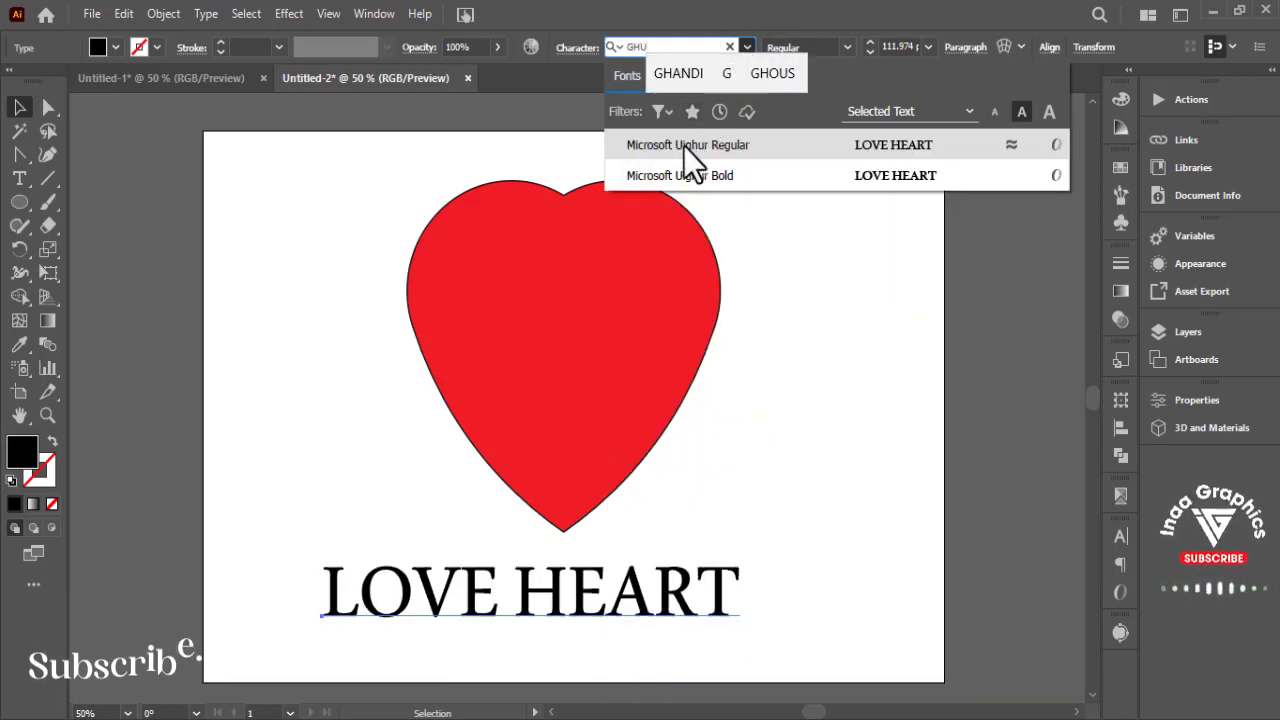
key("BackSpace")
key("BackSpace")
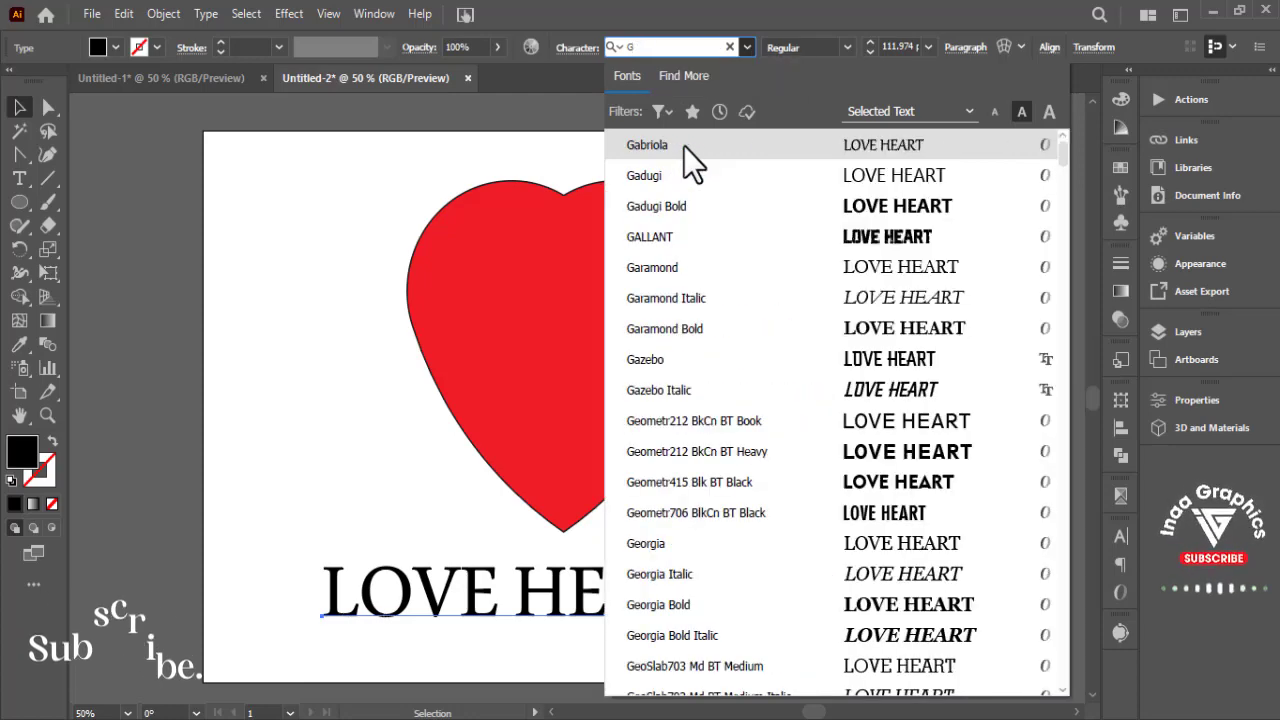
type("U")
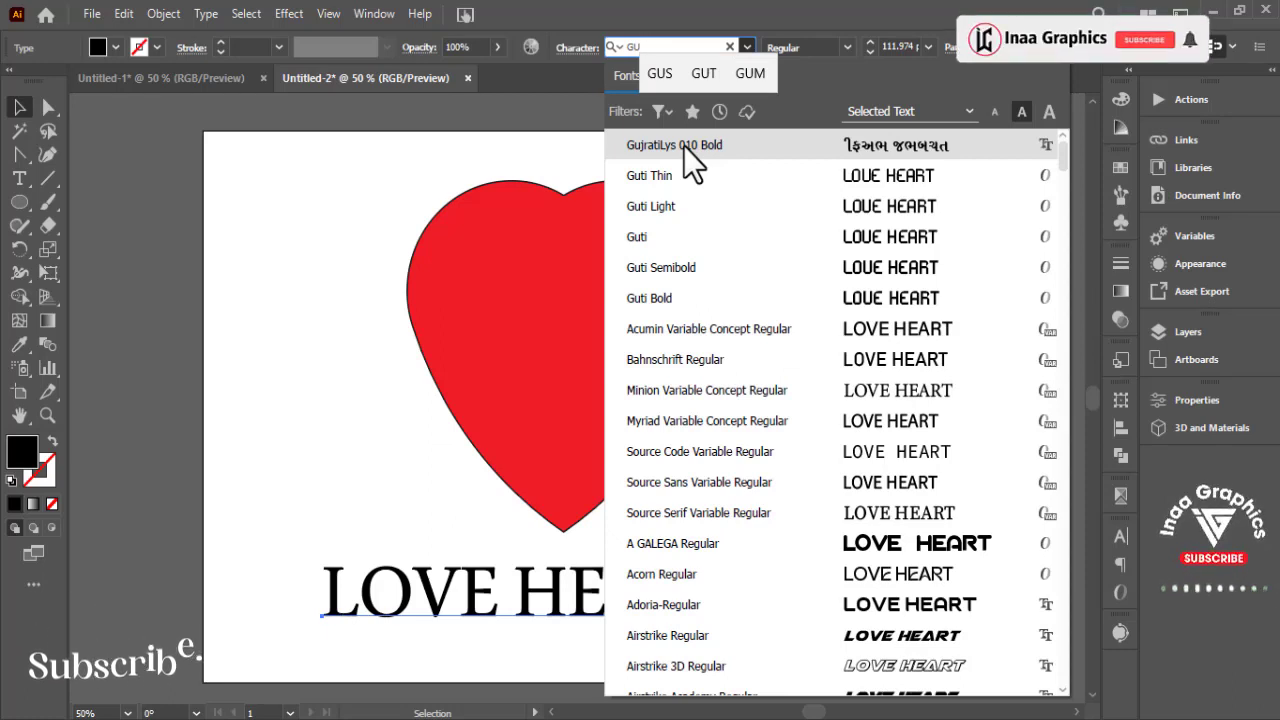
key("BackSpace")
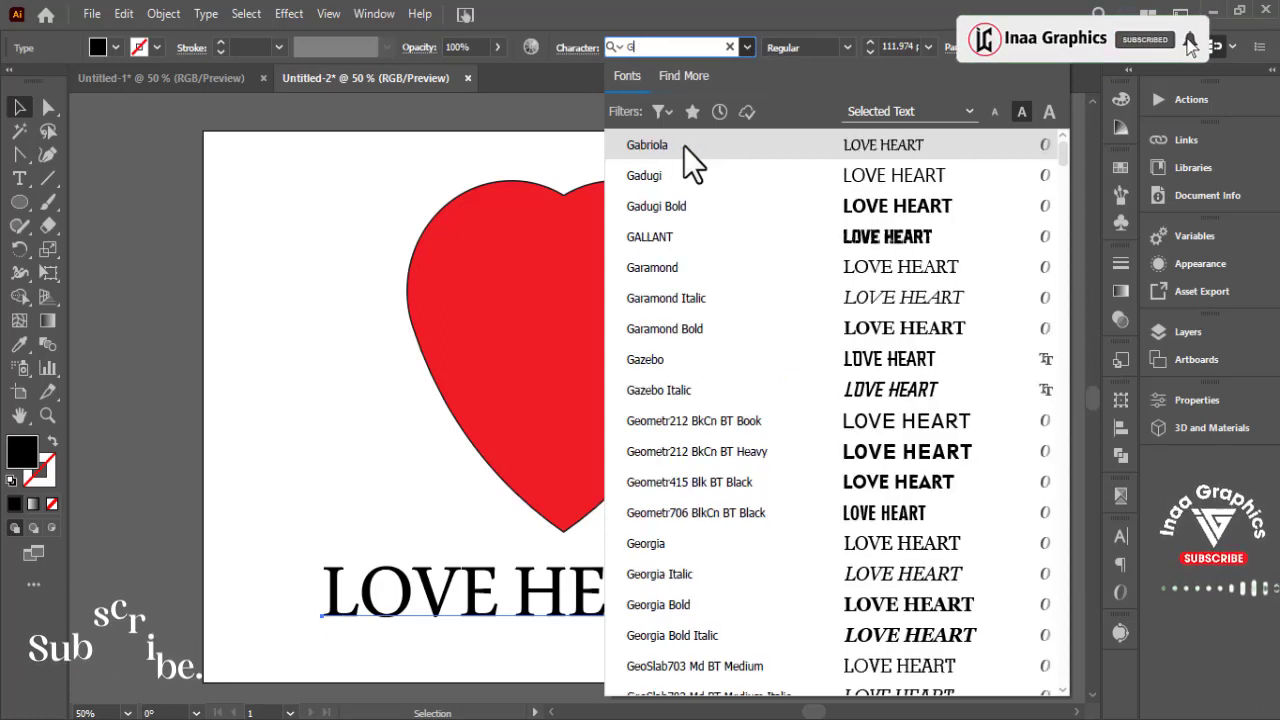
type("A")
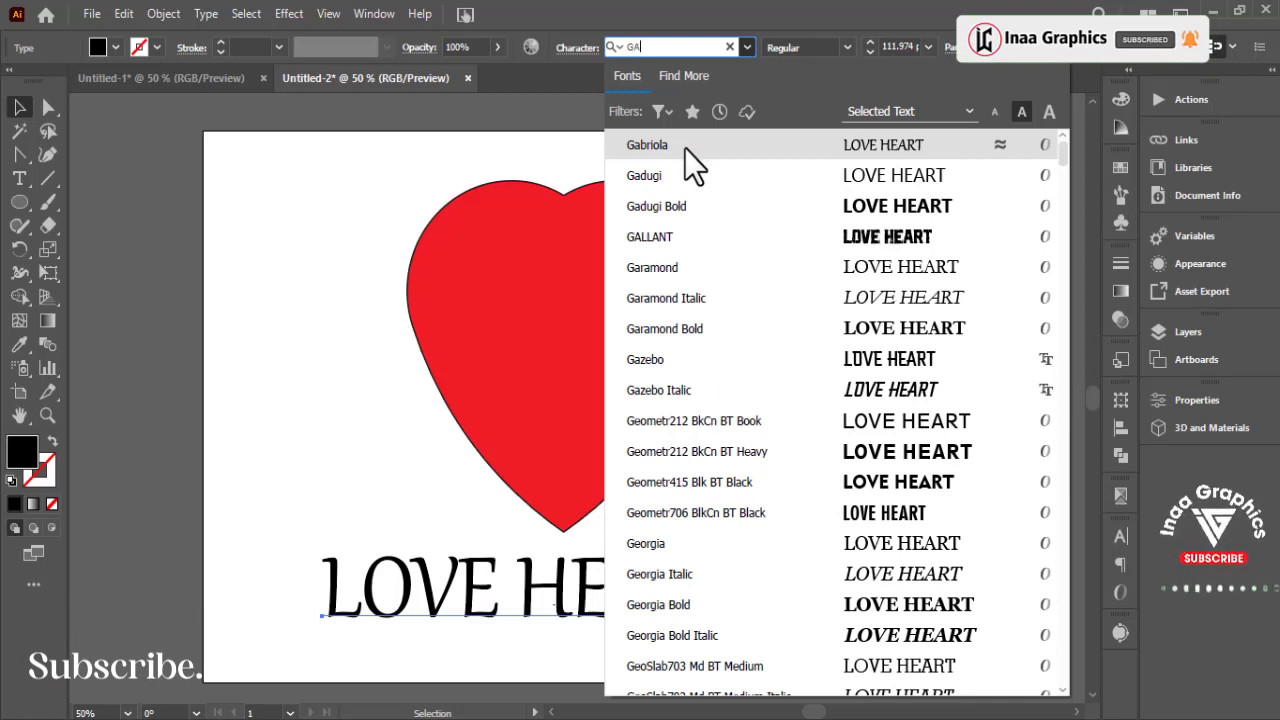
type("G")
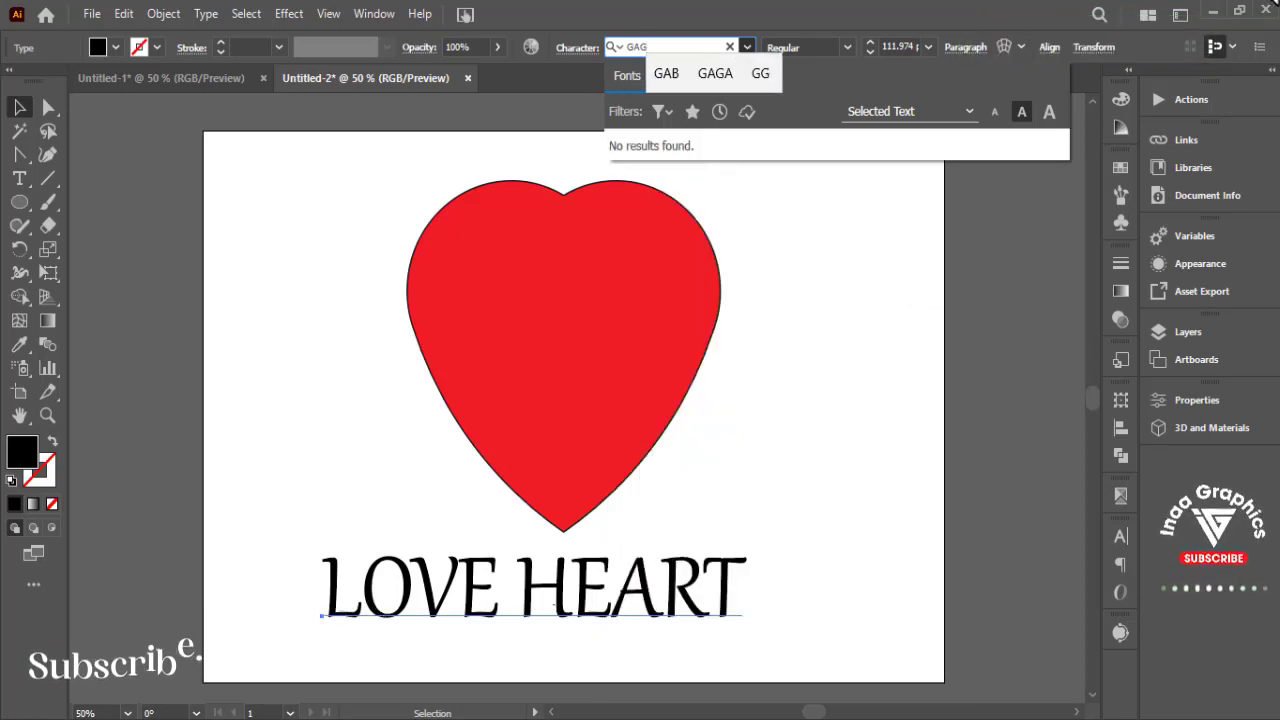
key("BackSpace")
key("BackSpace")
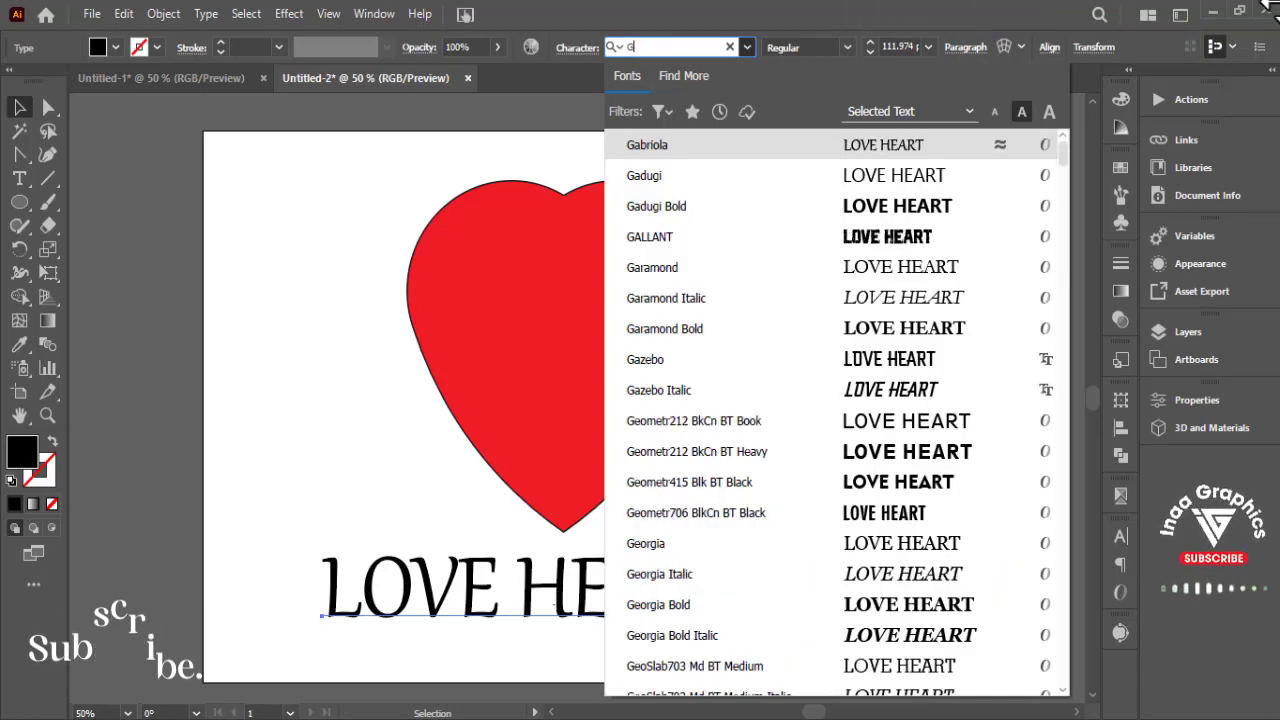
type("OTH")
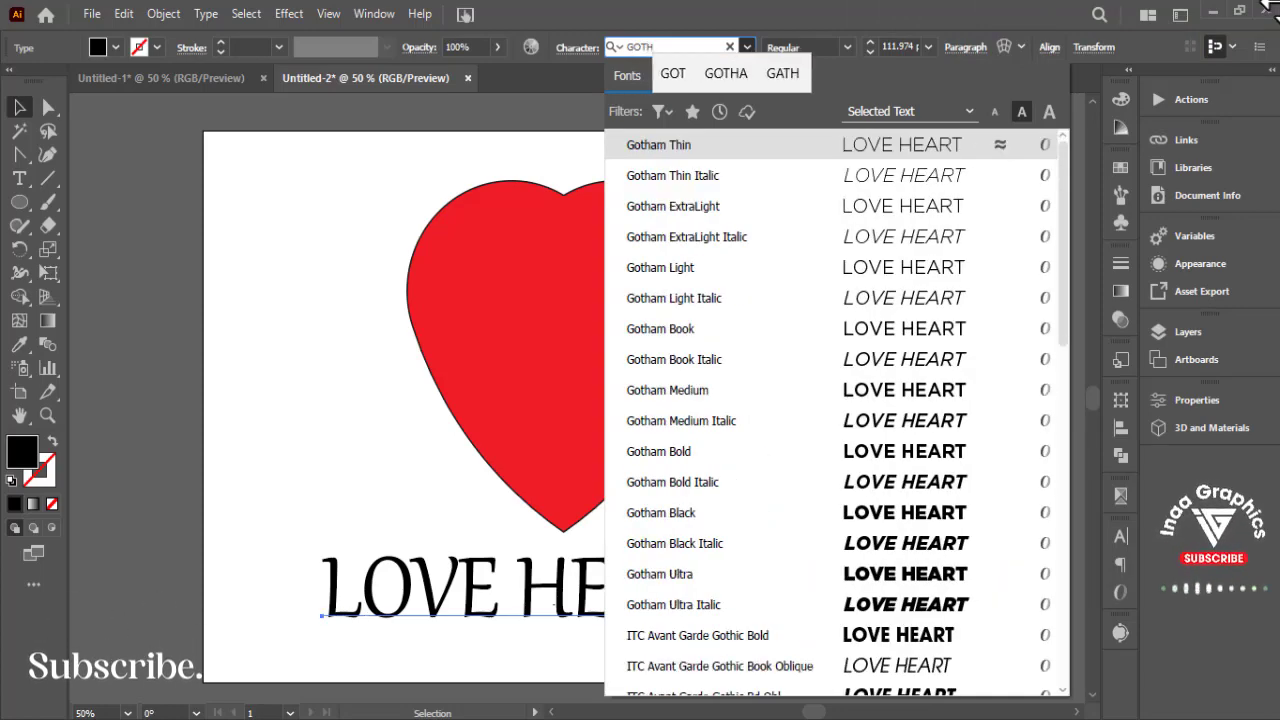
left_click(682, 510)
Set the word HEART to the Light Gotham weight.
double_click(678, 594)
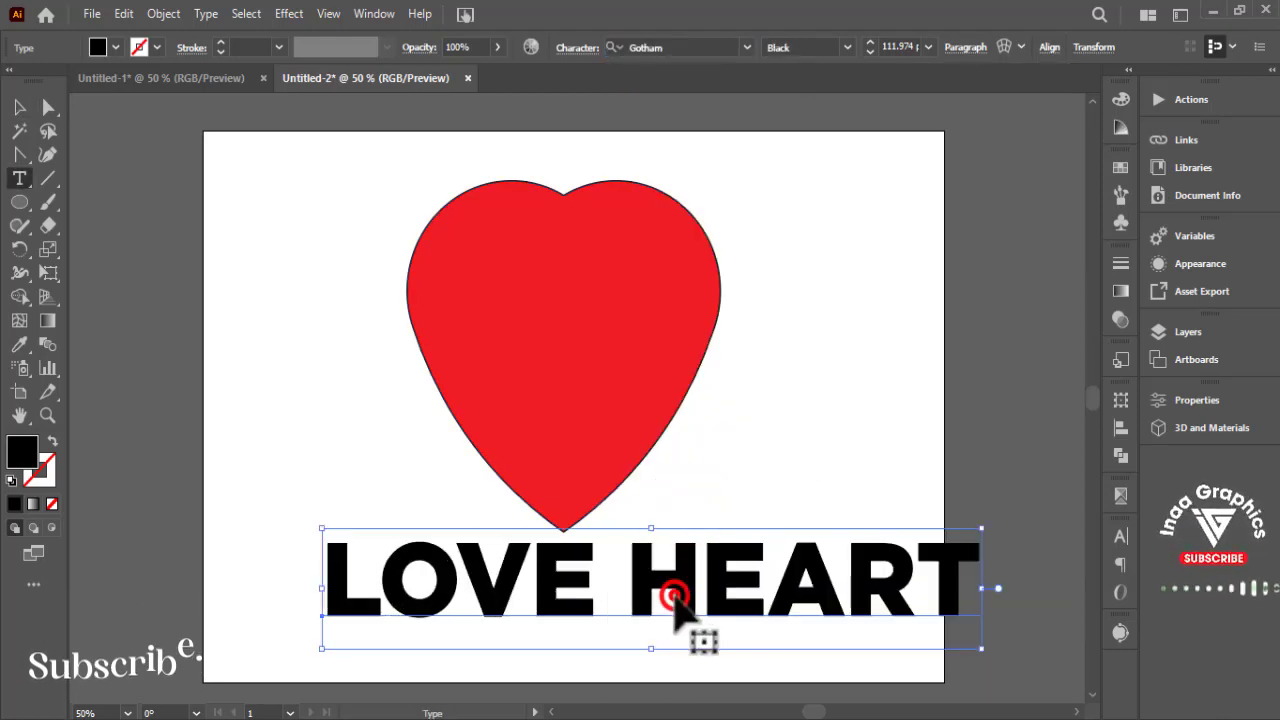
left_click_drag(636, 578, 980, 572)
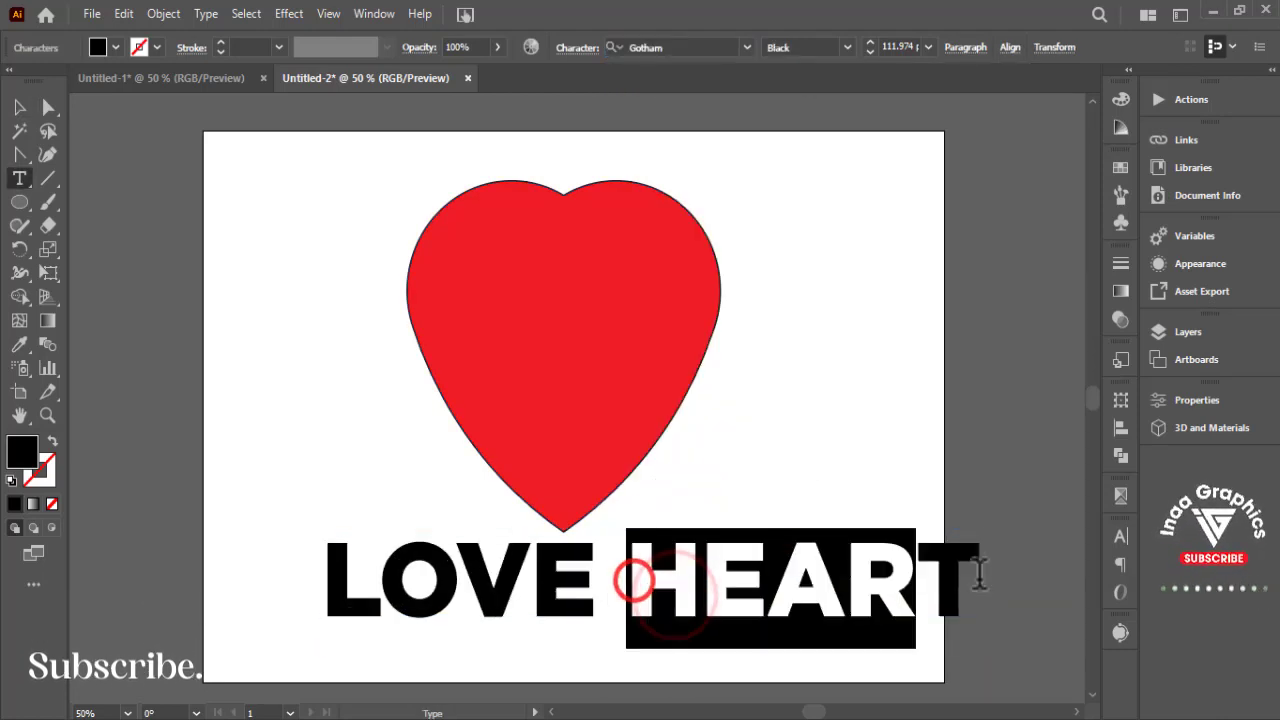
left_click(846, 47)
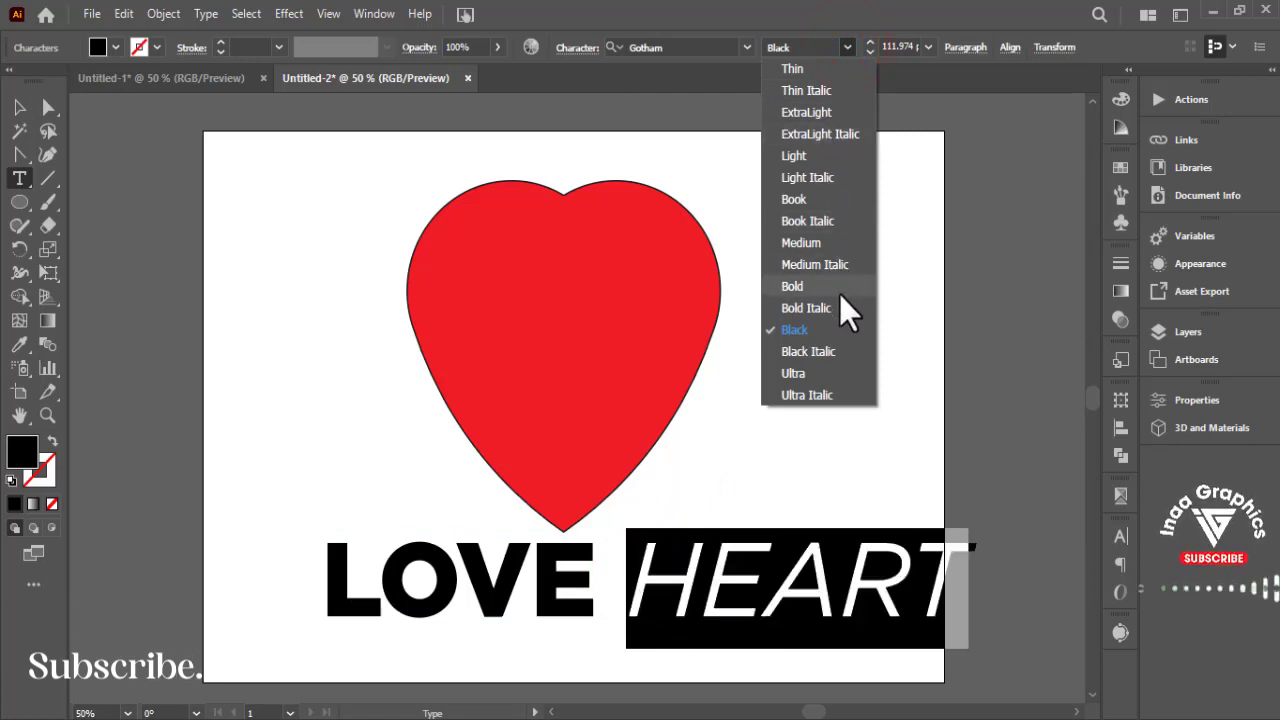
left_click(821, 155)
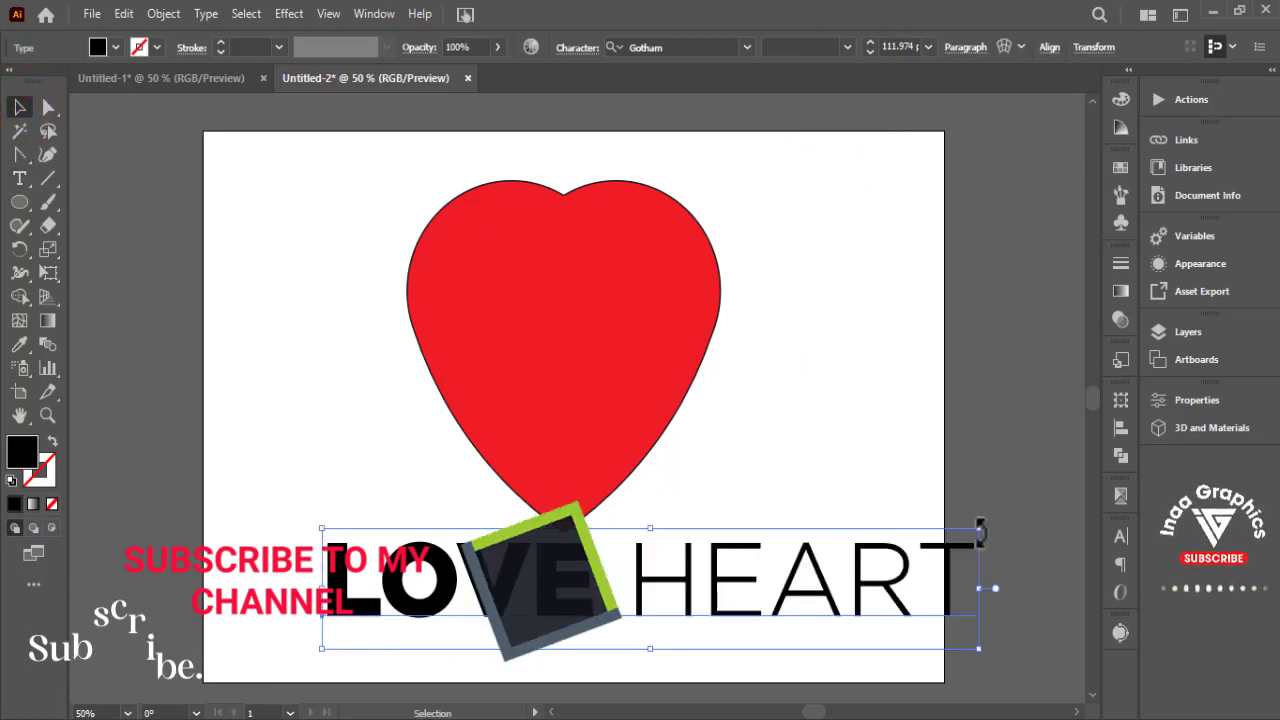
Shrink the text and centre it horizontally with the heart.
mouse_move(975, 530)
left_mouse_down()
mouse_move(812, 536)
mouse_move(864, 524)
left_mouse_up()
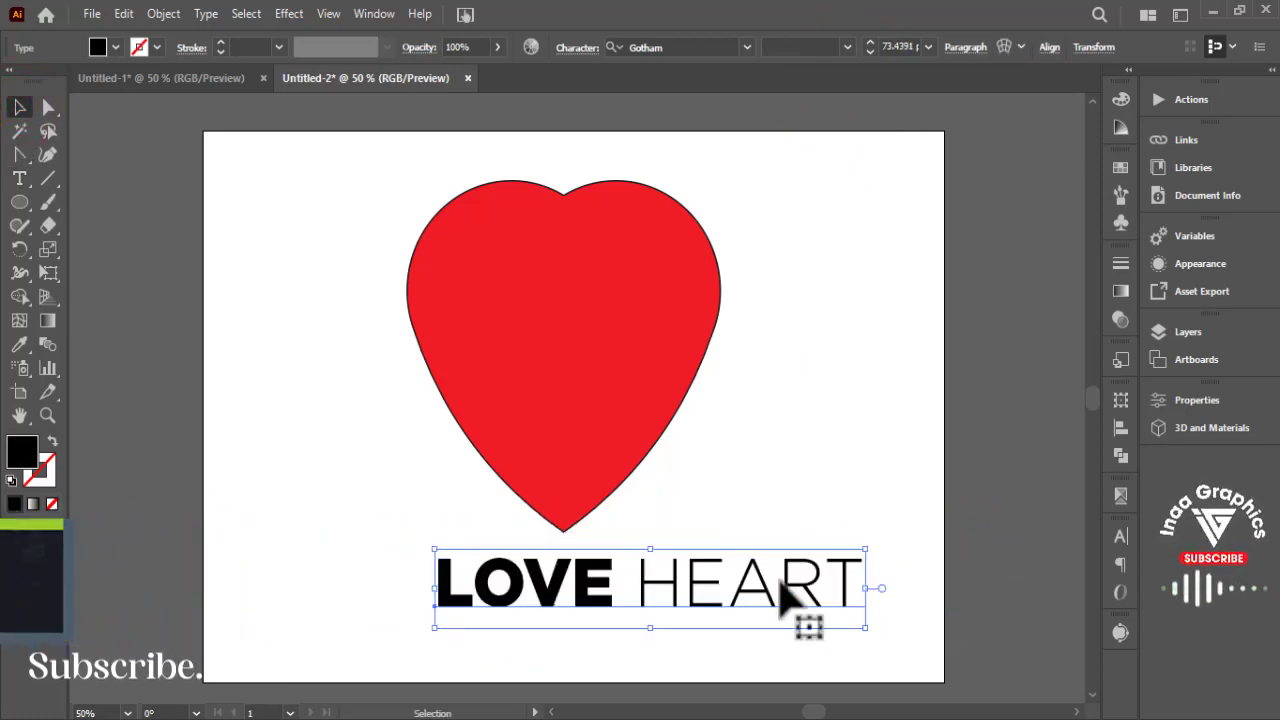
left_click_drag(766, 592, 704, 588)
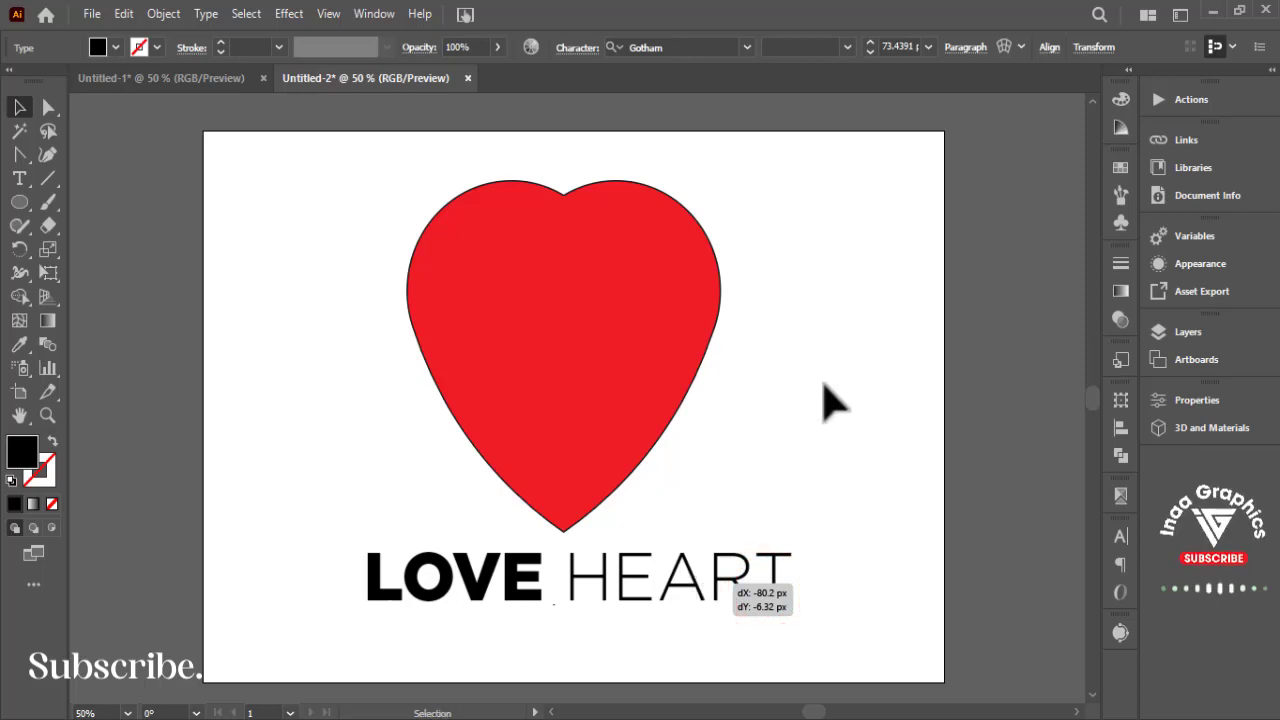
left_click(825, 390)
left_click_drag(237, 331, 940, 634)
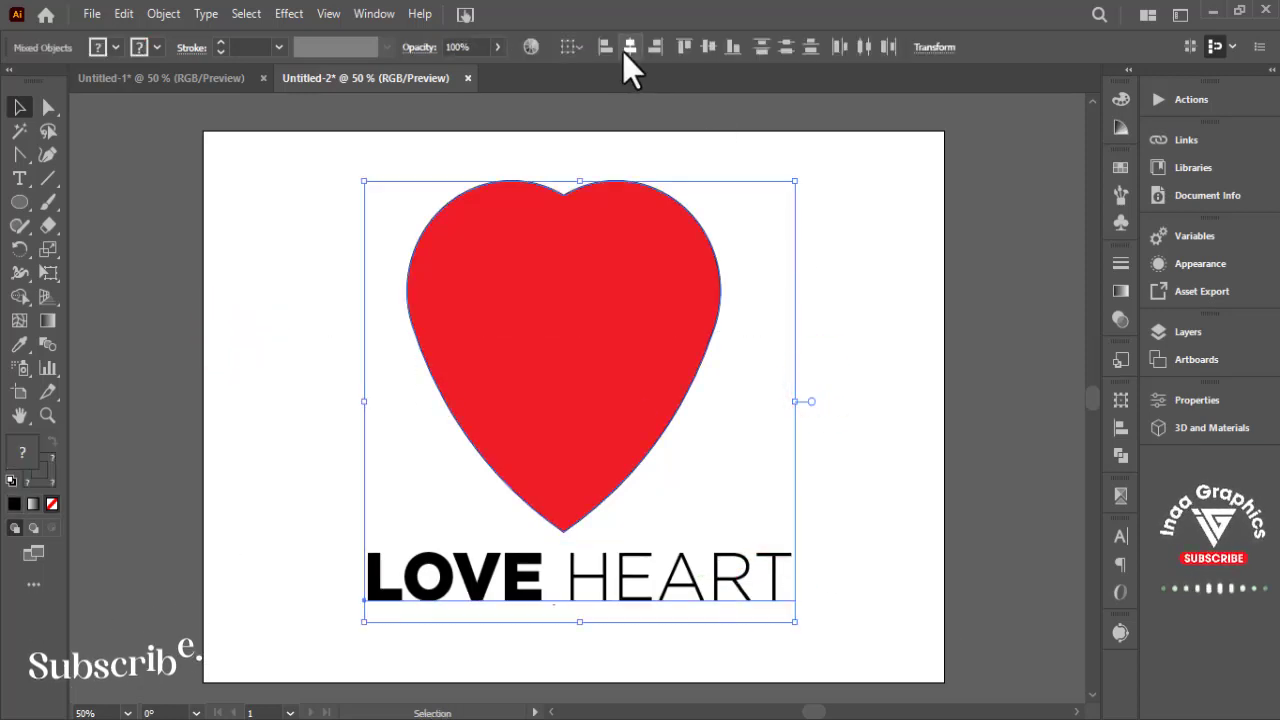
left_click(630, 47)
left_click(869, 340)
Set the red heart's stroke to None to remove its outline.
left_click(583, 314)
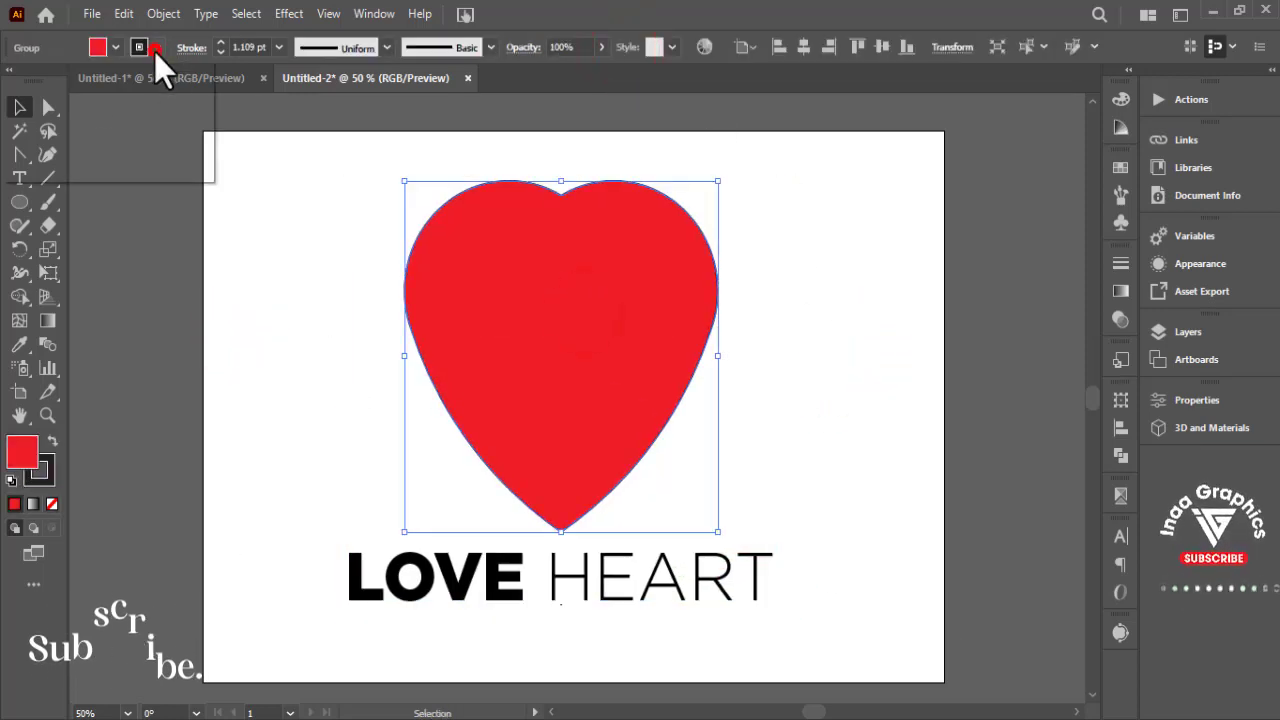
left_click(12, 88)
left_click(827, 297)
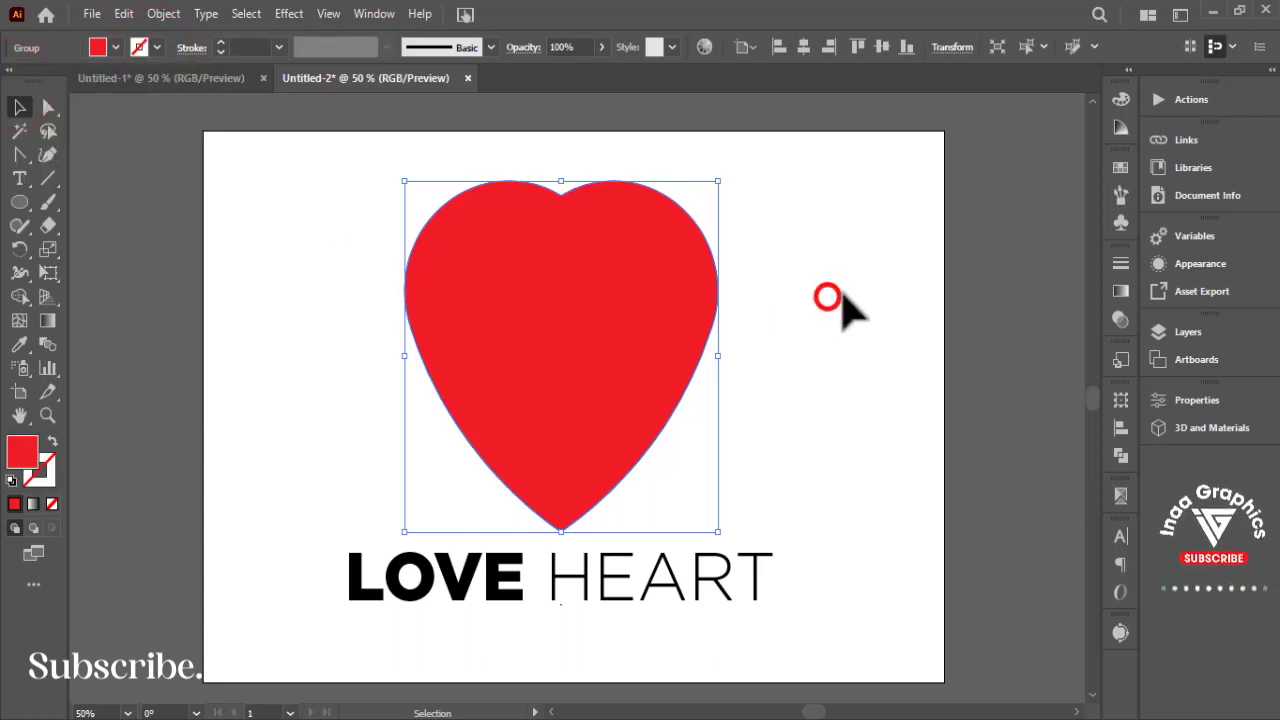
left_click(922, 283)
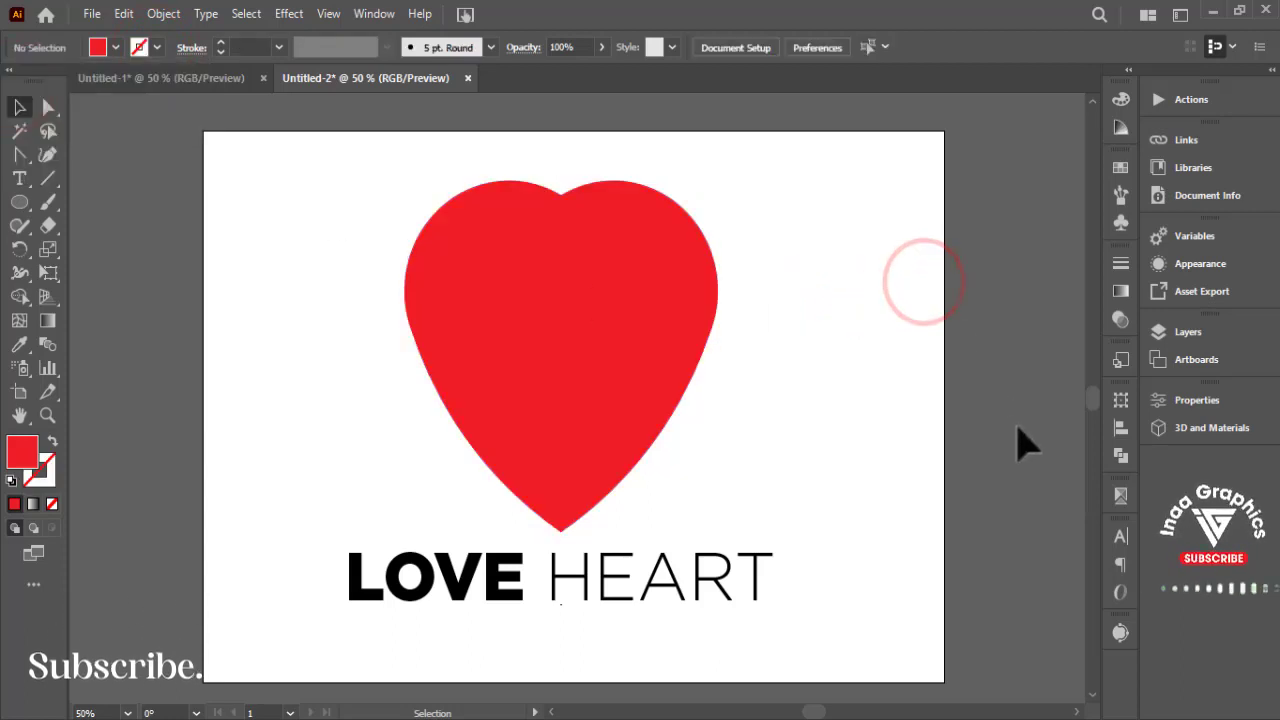